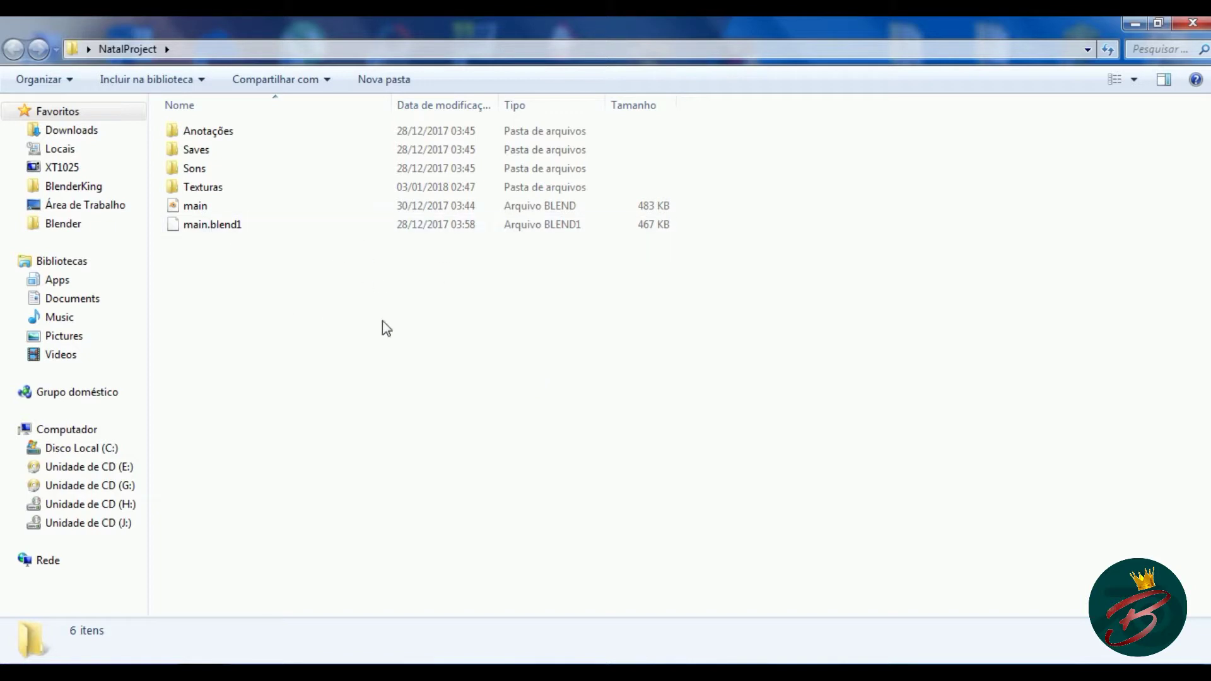
Browse into Texturas > Ref and view the presente gift image in Windows Photo Viewer
drag(494, 389, 214, 130)
click(414, 346)
mouse_move(423, 344)
mouse_down()
mouse_move(259, 180)
mouse_move(253, 130)
mouse_up()
click(311, 292)
double_click(211, 188)
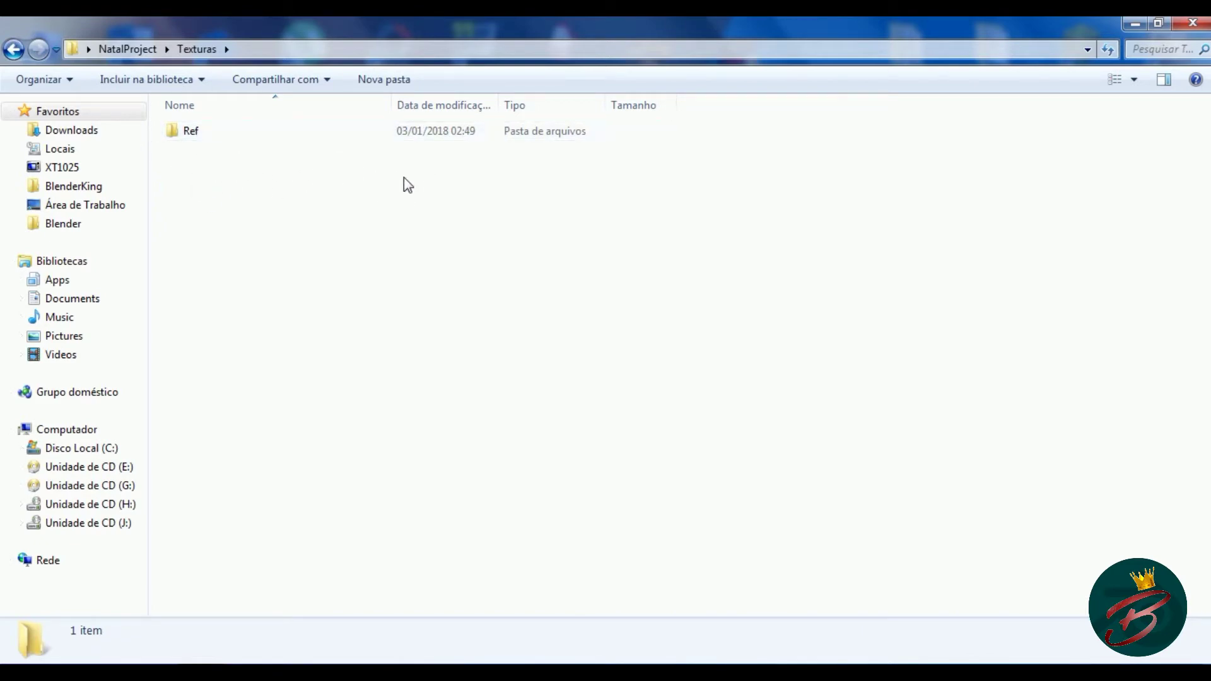
double_click(210, 135)
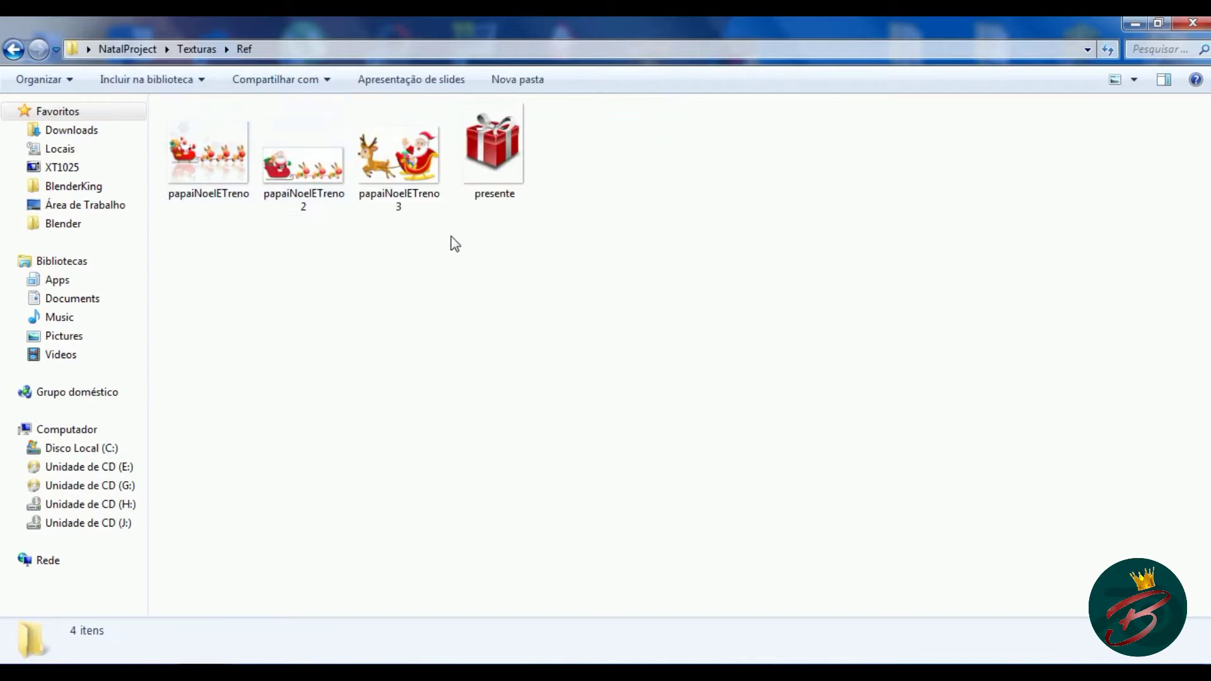
drag(534, 261, 253, 177)
double_click(517, 165)
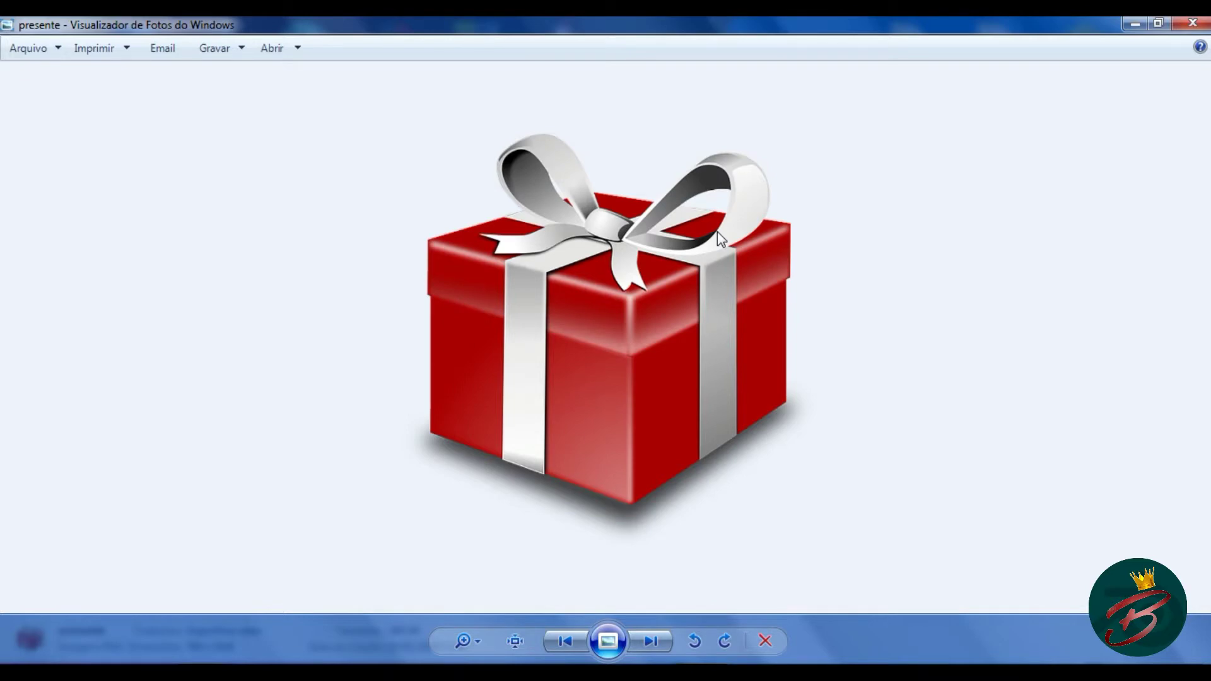
Cycle through the Ref images with the arrow keys, stopping on papaiNoelETreno
key(Left)
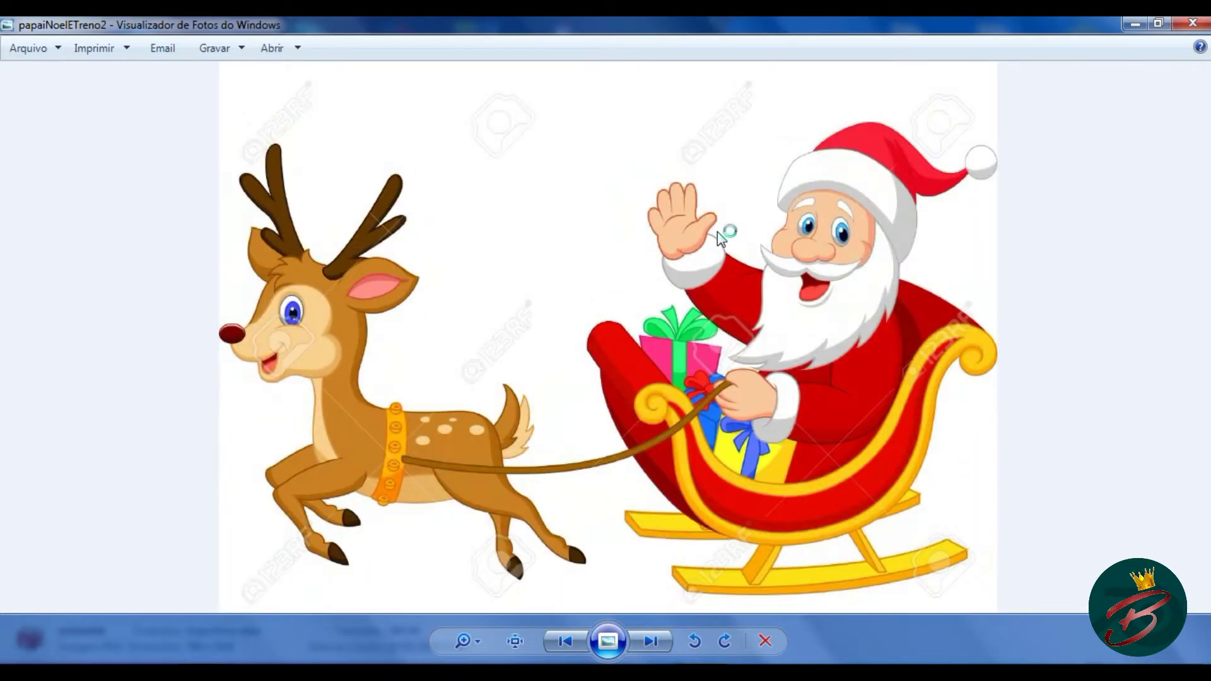
key(Left)
key(Left)
key(Right)
key(Right)
key(Left)
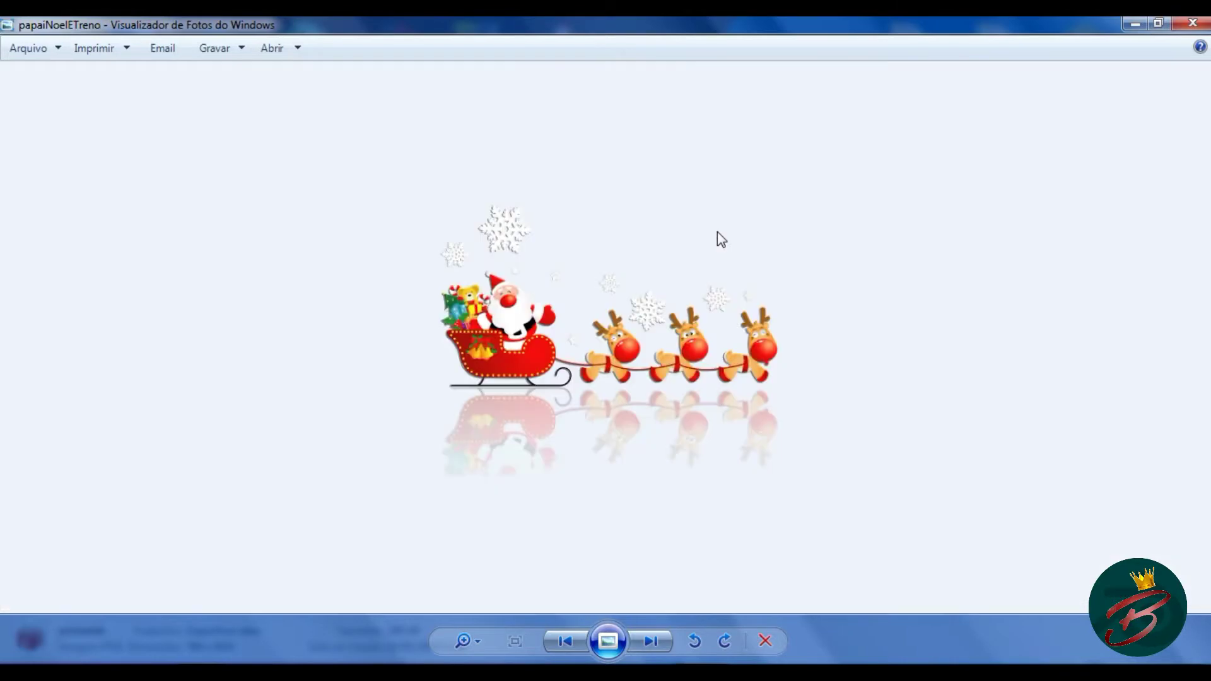
key(Right)
key(Right)
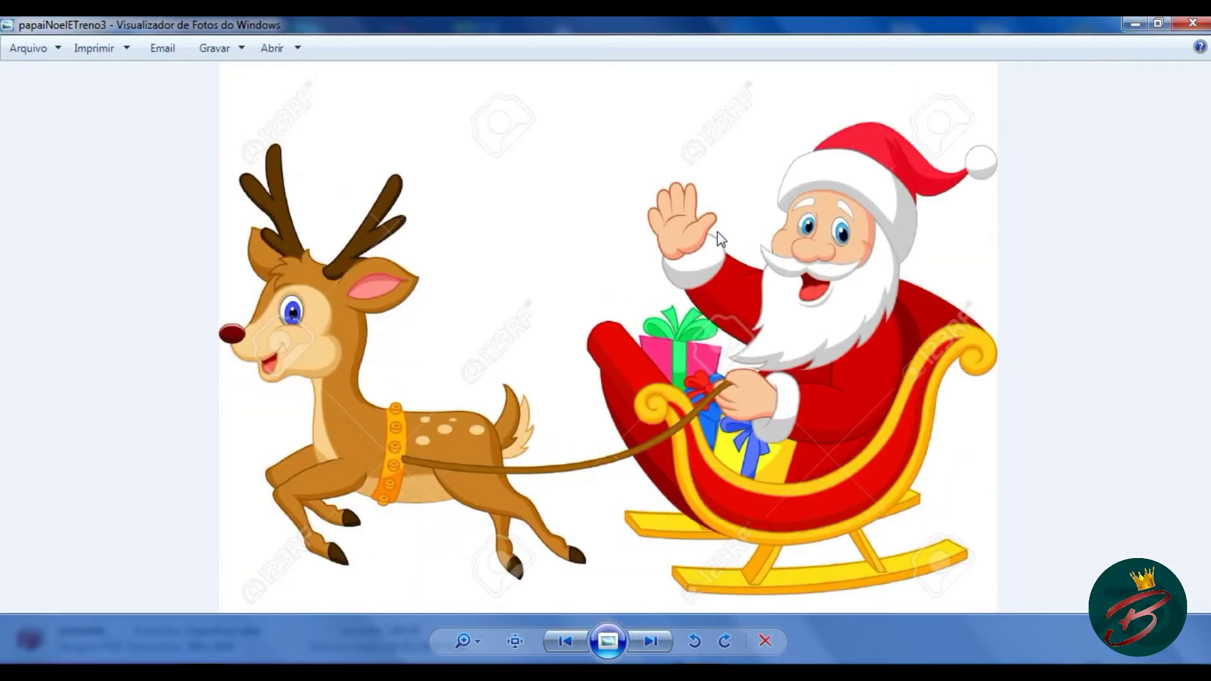
key(Right)
key(Left)
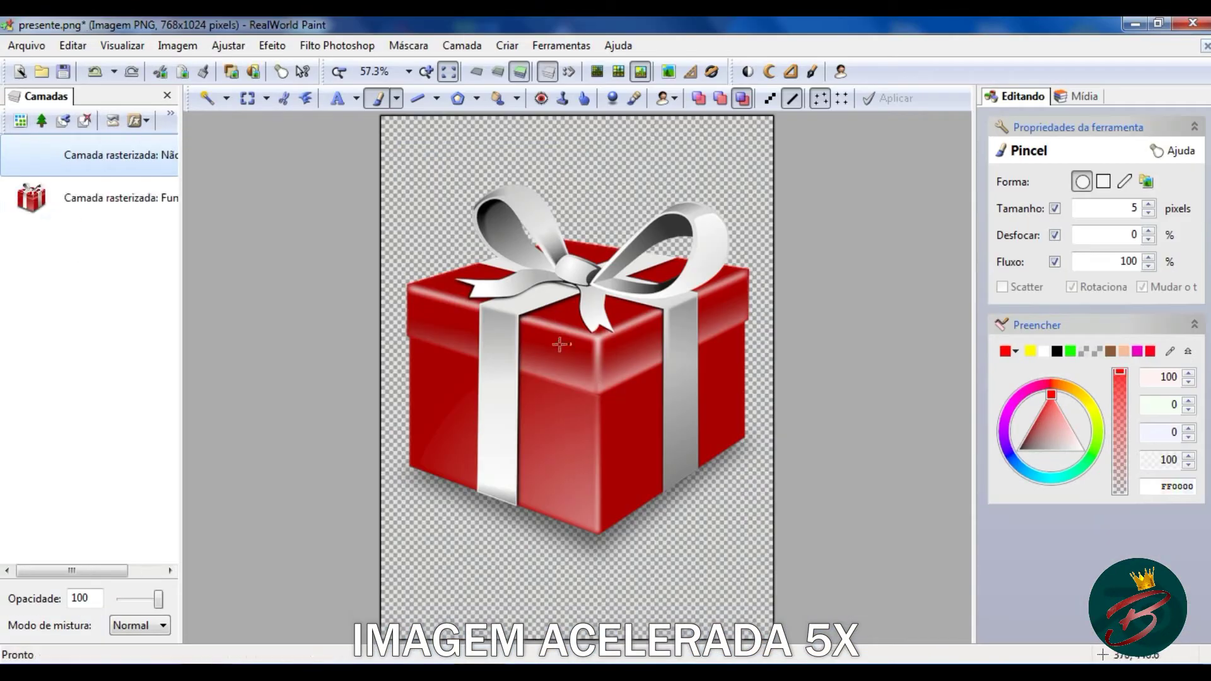
Draw a dark red (8B0000) Polígono com efeitos shape over the box's right face
click(476, 98)
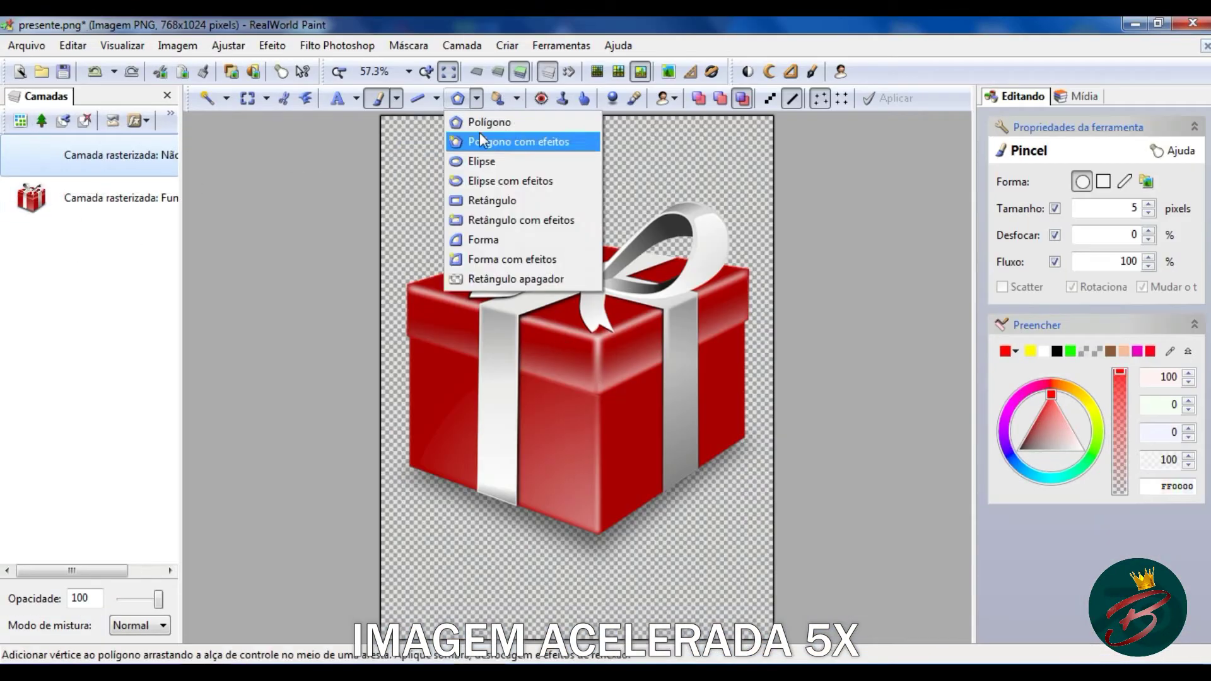
click(498, 140)
mouse_move(636, 289)
mouse_down()
mouse_move(762, 392)
mouse_move(591, 335)
mouse_up()
drag(646, 407, 597, 536)
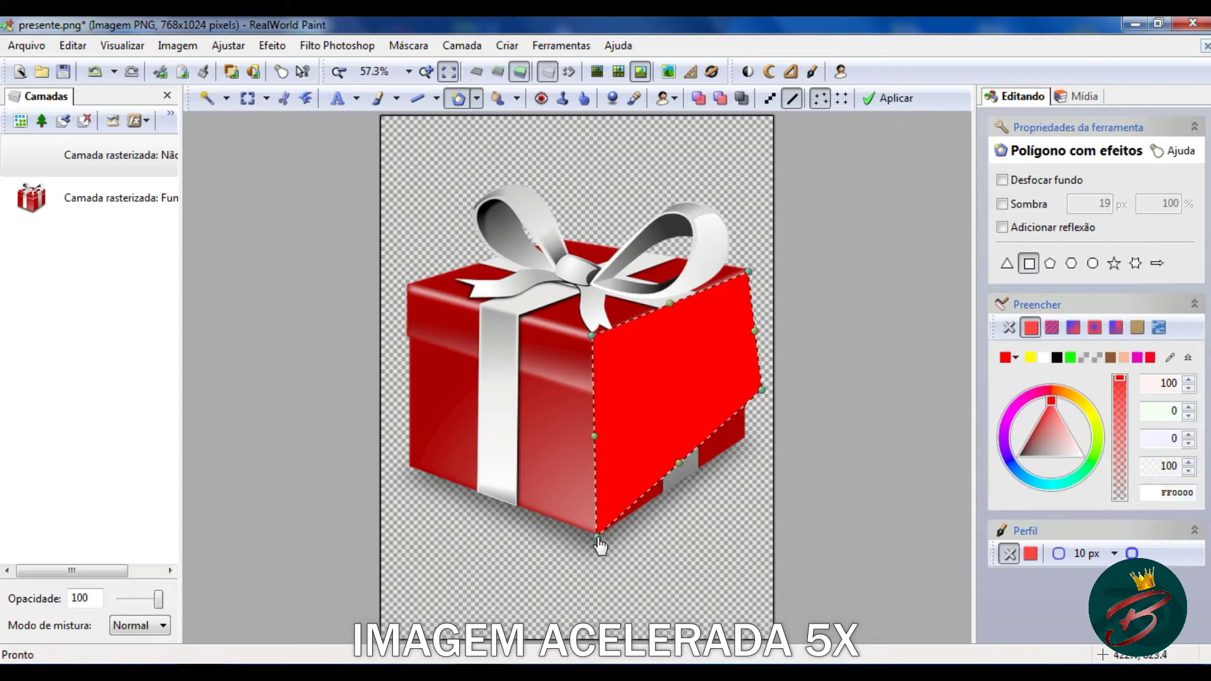
drag(765, 393, 745, 437)
click(1027, 442)
click(20, 120)
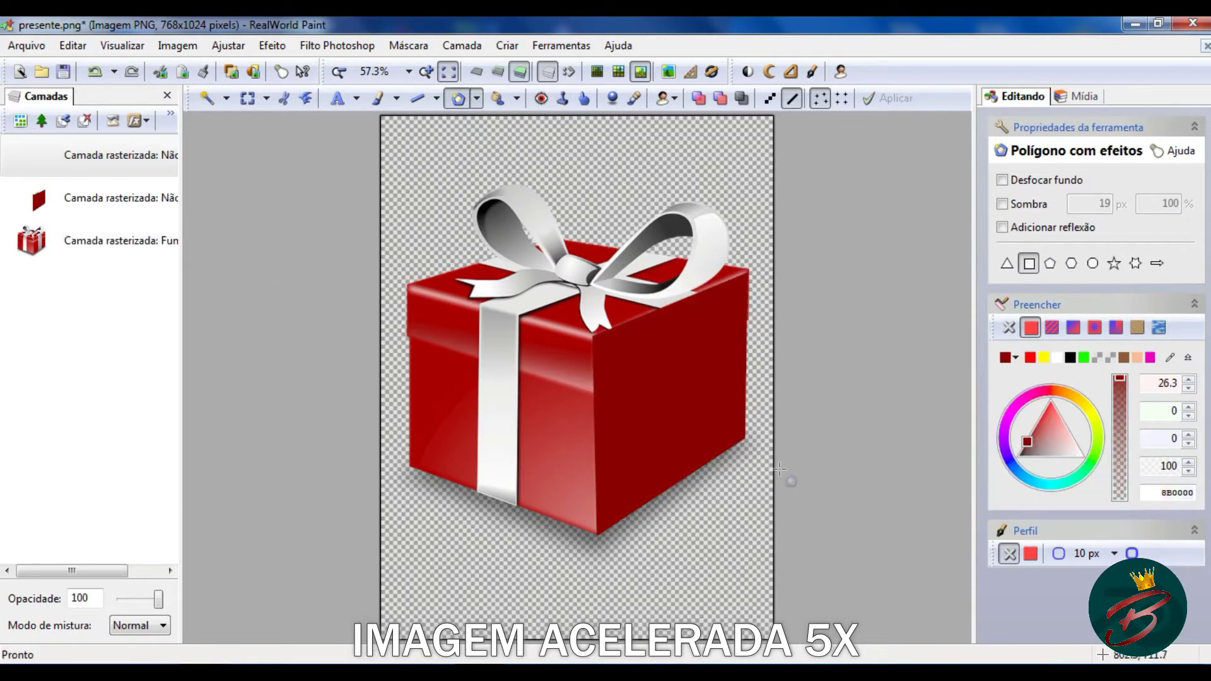
Cover the box's left face with another dark red polygon
drag(409, 285, 593, 524)
drag(442, 504, 597, 535)
drag(373, 483, 410, 475)
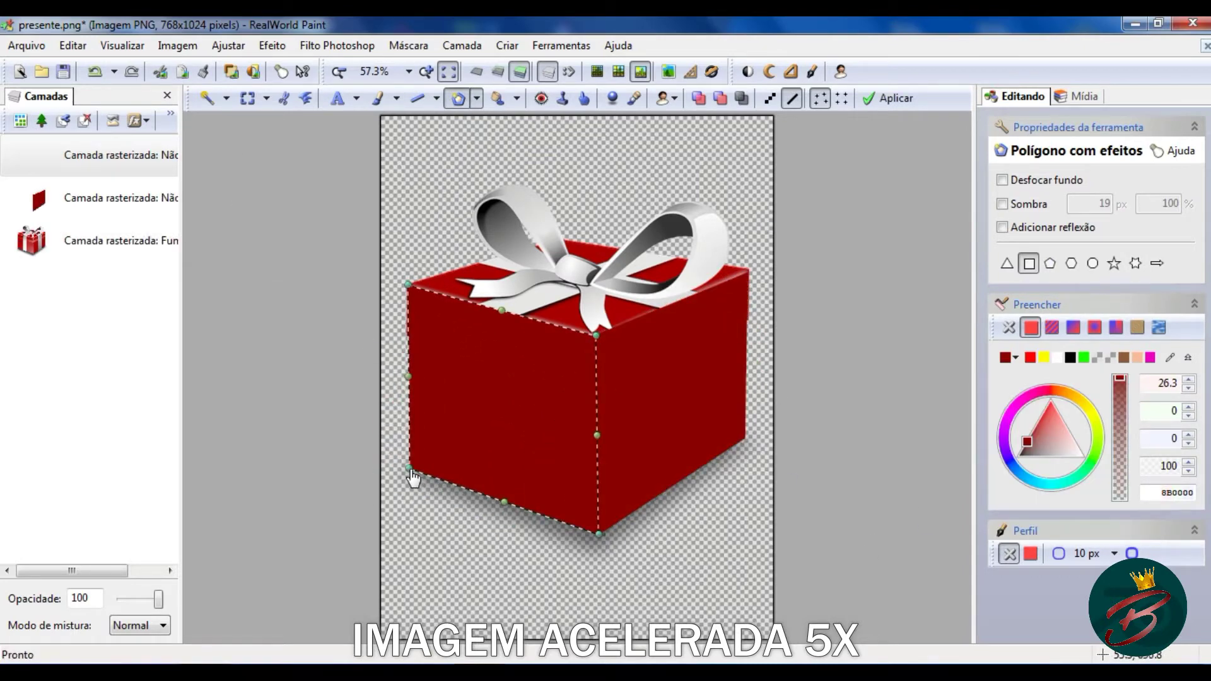
key(ctrl+plus)
key(ctrl+plus)
key(ctrl+plus)
scroll(705, 263, down, 3)
key(ctrl+minus)
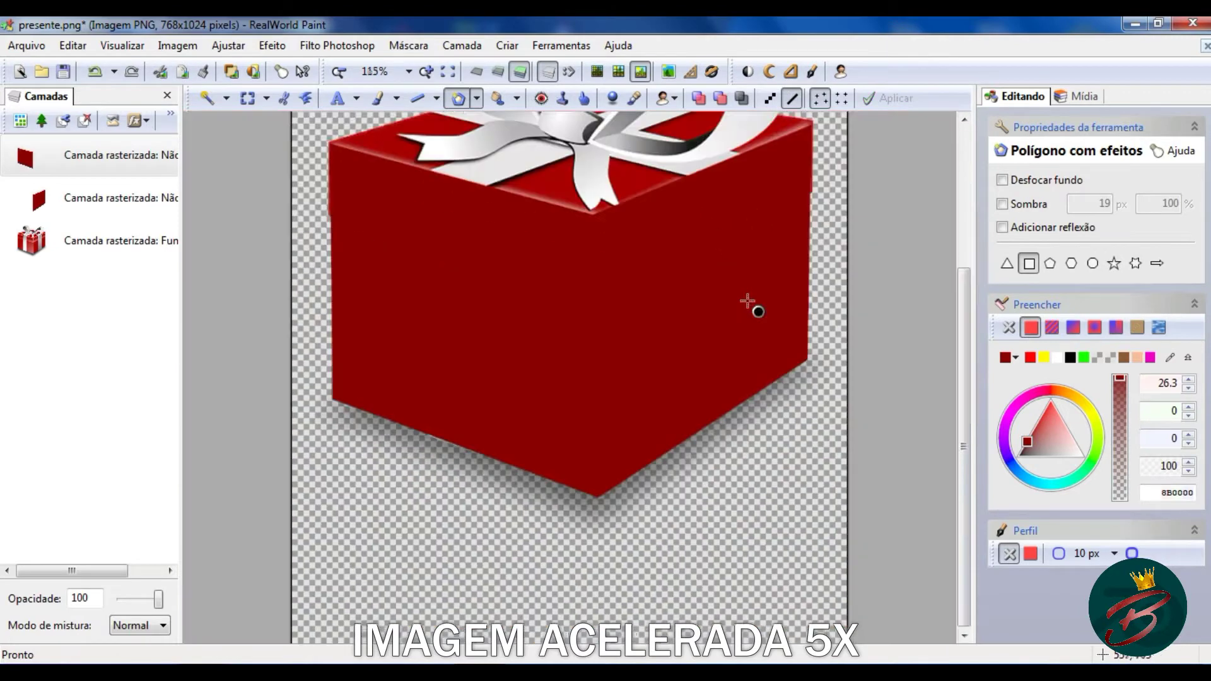
key(ctrl+minus)
Fit a dark red polygon onto the box's top face and apply it
mouse_move(544, 377)
mouse_down()
mouse_move(478, 251)
mouse_move(552, 239)
mouse_up()
drag(436, 345, 408, 285)
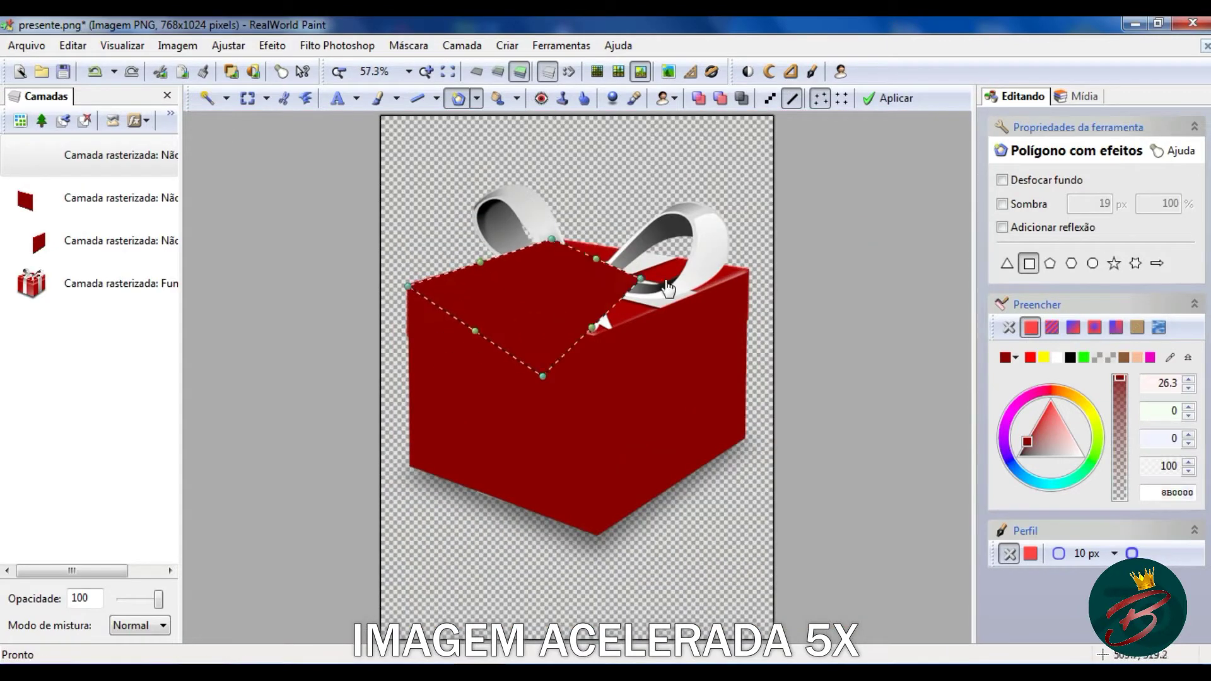
drag(573, 270, 751, 273)
drag(544, 377, 598, 330)
key(ctrl+plus)
key(ctrl+plus)
key(ctrl+plus)
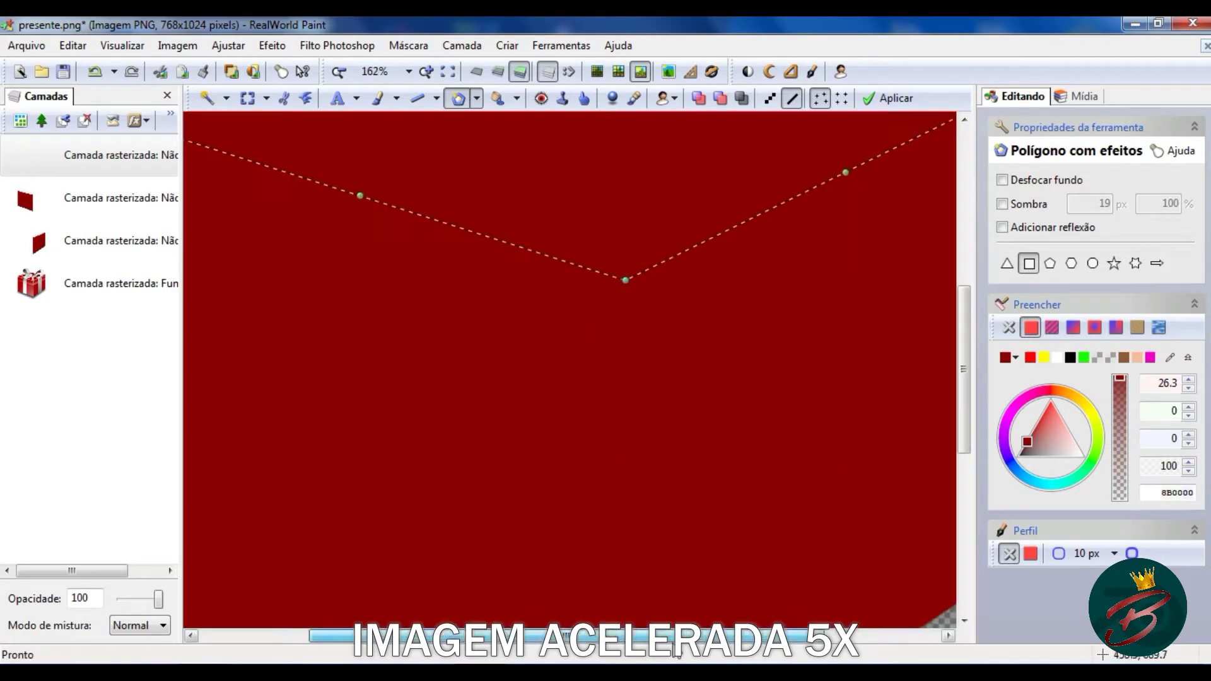
scroll(325, 459, up, 5)
scroll(568, 347, right, 5)
key(Return)
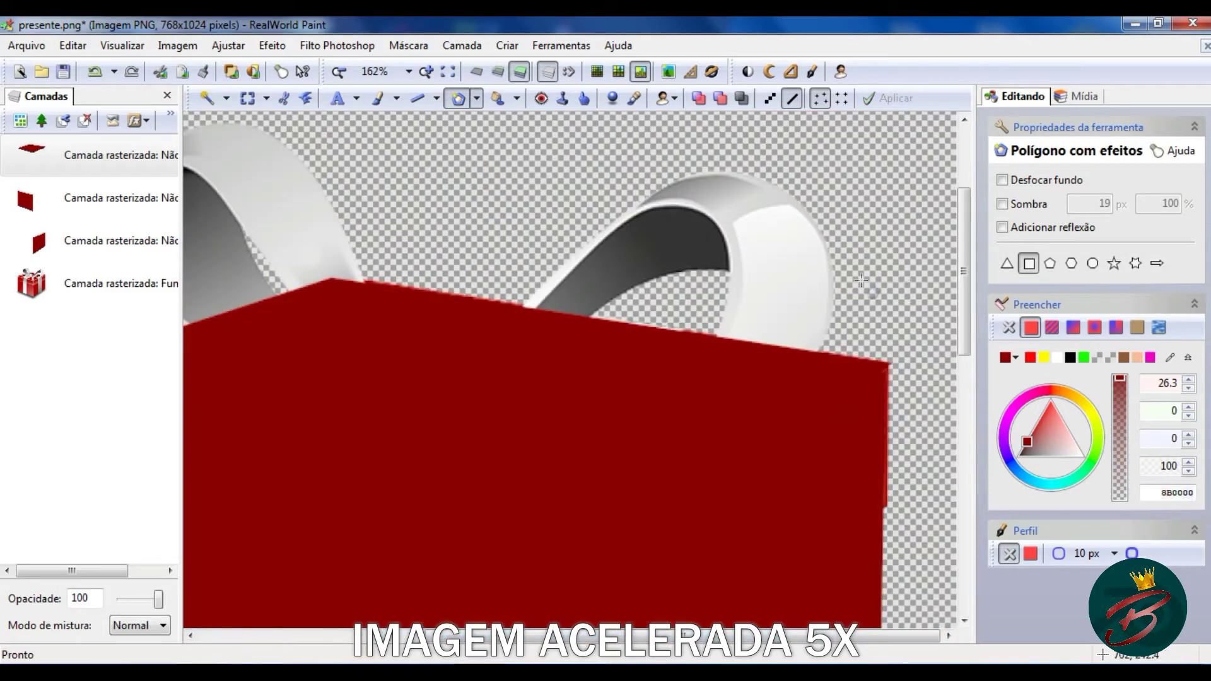
key(ctrl+minus)
key(ctrl+minus)
key(ctrl+minus)
click(584, 98)
Set the retouch brush to the Clarear effect at Força 20
click(1126, 182)
click(1098, 208)
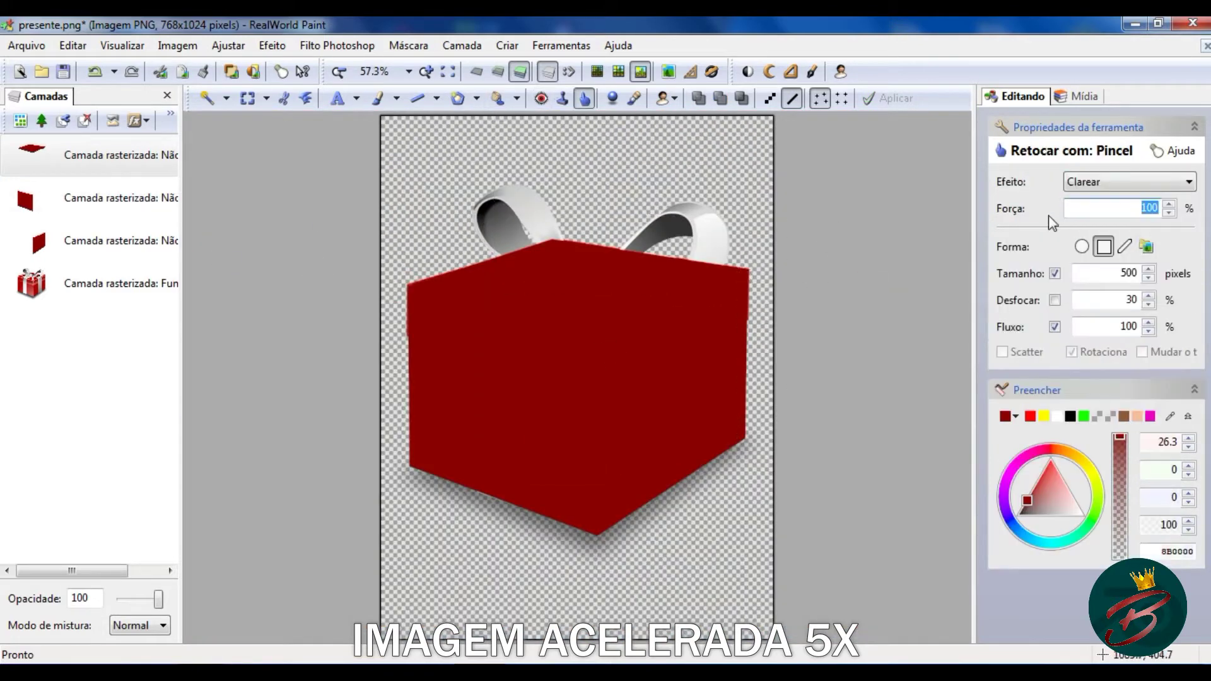
double_click(1116, 208)
text(20)
key(ctrl+plus)
key(ctrl+plus)
Lighten the box's top-right edges within thin rectangular selections
click(226, 98)
click(246, 200)
mouse_move(721, 280)
mouse_down()
mouse_move(869, 352)
mouse_move(837, 216)
mouse_move(922, 194)
mouse_up()
click(844, 217)
mouse_move(784, 211)
mouse_down()
mouse_move(919, 238)
mouse_move(914, 189)
mouse_move(885, 186)
mouse_up()
click(888, 98)
key(ctrl+plus)
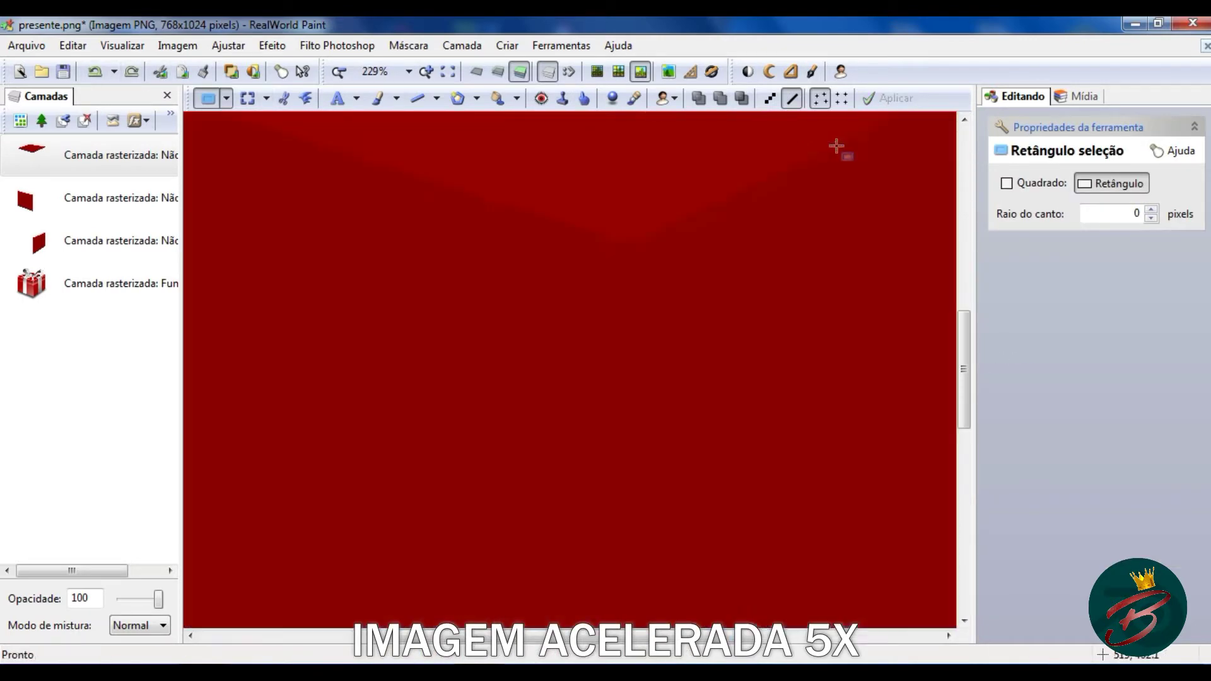
mouse_move(678, 394)
mouse_down()
mouse_move(912, 434)
mouse_move(901, 381)
mouse_move(844, 303)
mouse_up()
click(858, 260)
Add a polygon sliver at the box corner on the third layer
click(114, 241)
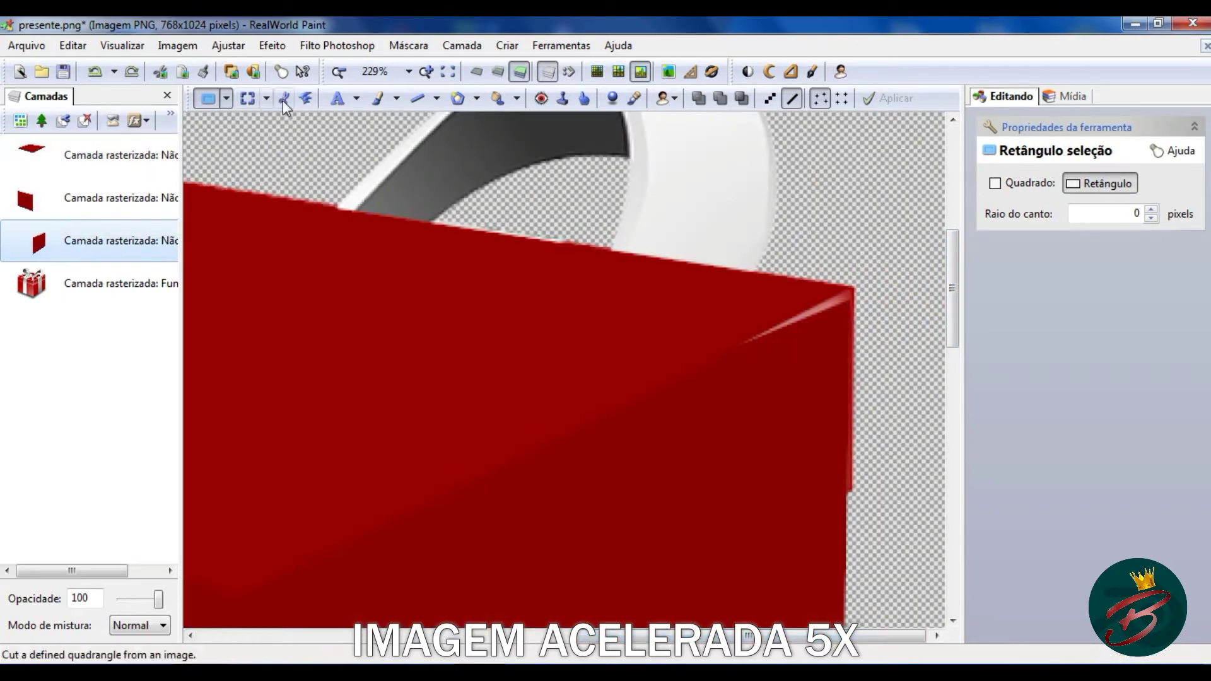
click(459, 98)
drag(676, 327, 839, 391)
drag(767, 268, 851, 290)
drag(677, 329, 622, 411)
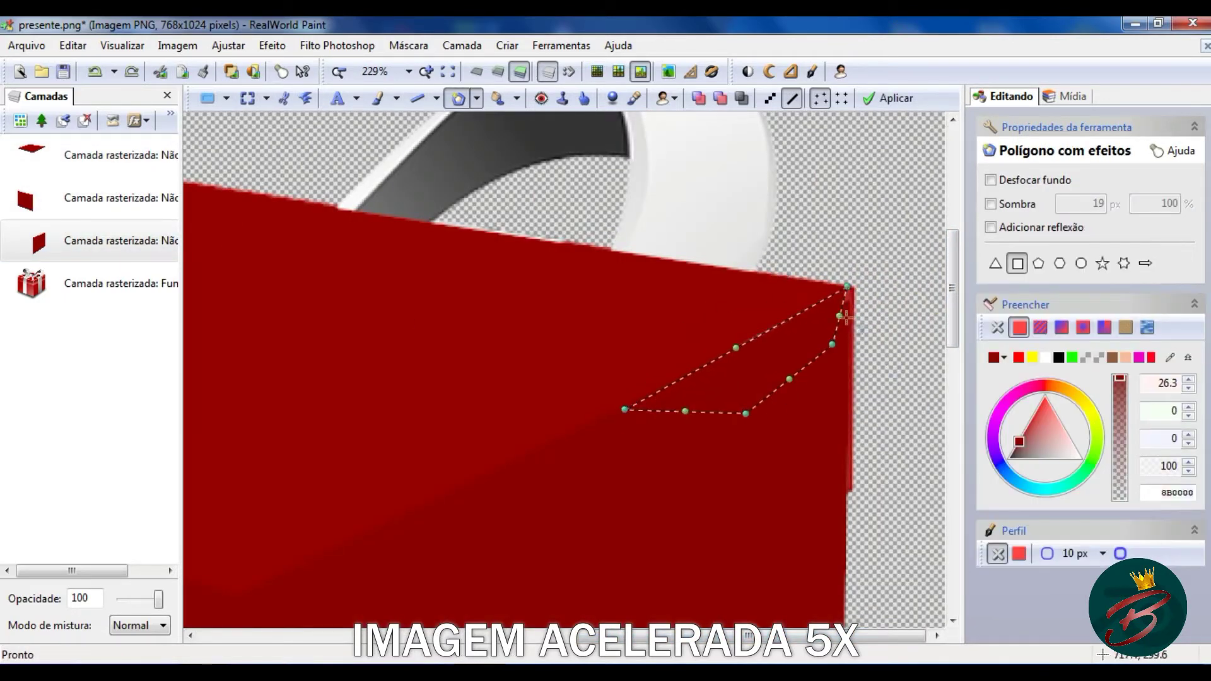
key(Return)
key(ctrl+minus)
key(ctrl+minus)
key(ctrl+plus)
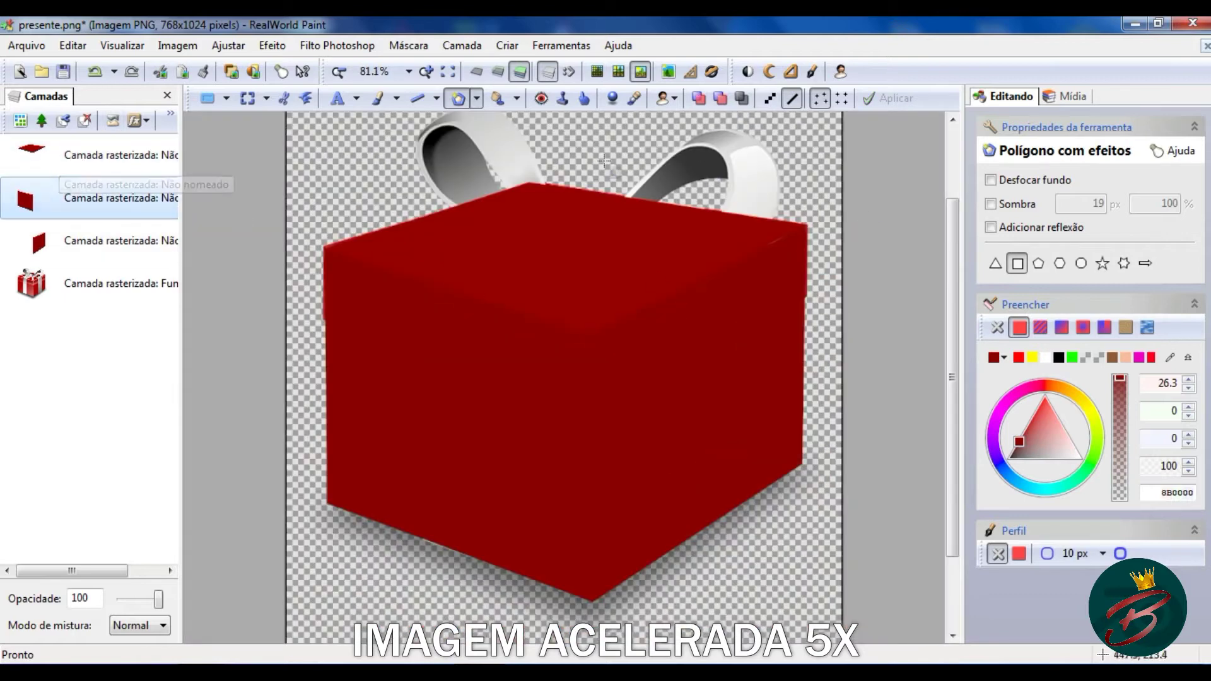
Brush-lighten the box's top face on the top layer
click(585, 98)
click(114, 155)
drag(328, 276, 744, 262)
key(ctrl+minus)
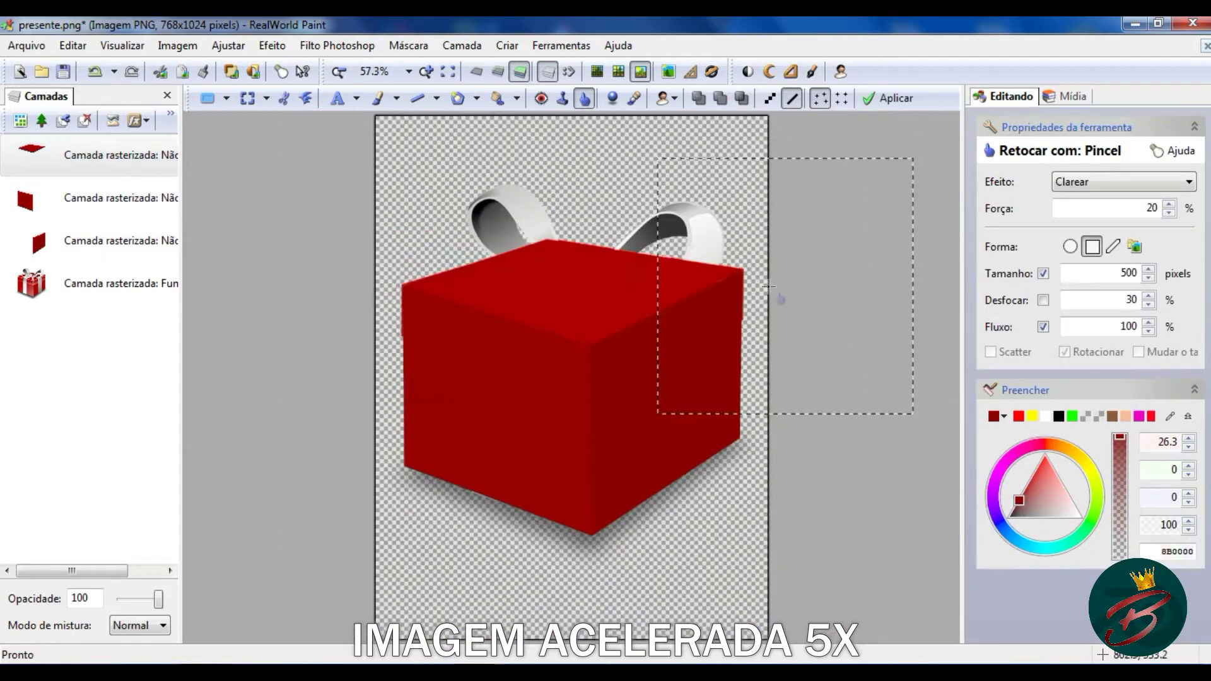
Move the gift layer to the top of the stack and fade it out
drag(30, 283, 31, 155)
drag(157, 599, 126, 603)
click(95, 284)
Apply Projetar sombra to the face layers and make the gift ribbon faintly visible
click(769, 71)
click(758, 547)
click(95, 240)
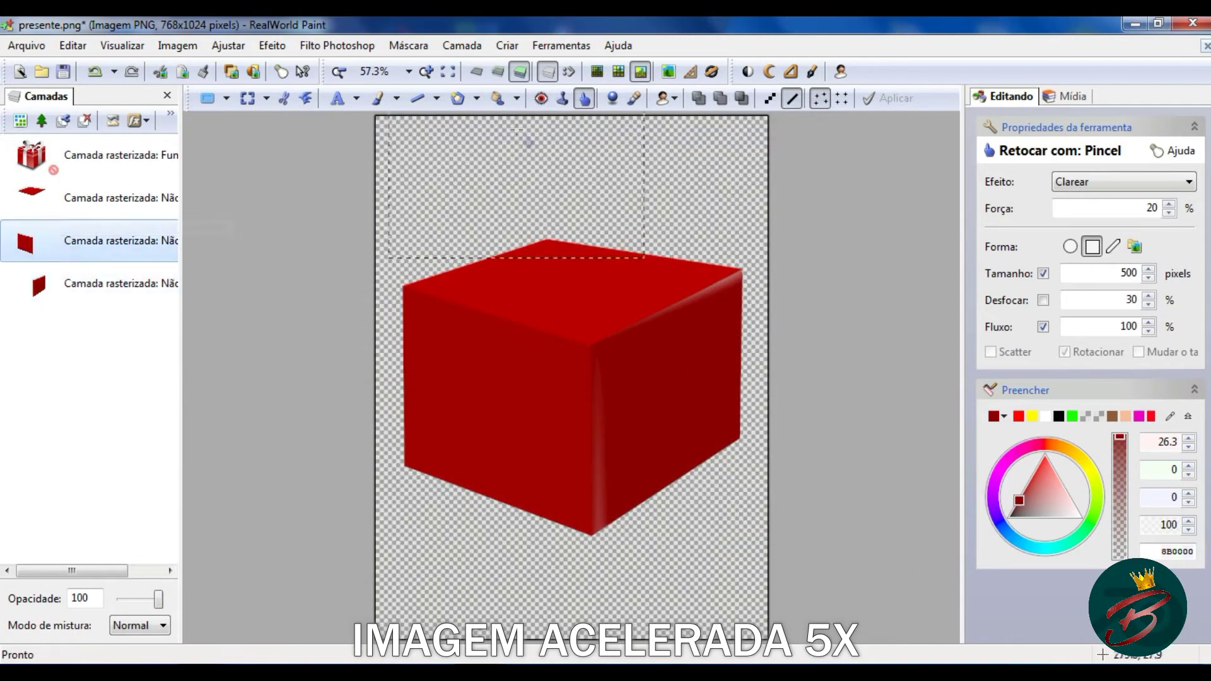
click(95, 198)
click(769, 72)
click(759, 547)
click(95, 154)
drag(157, 599, 131, 599)
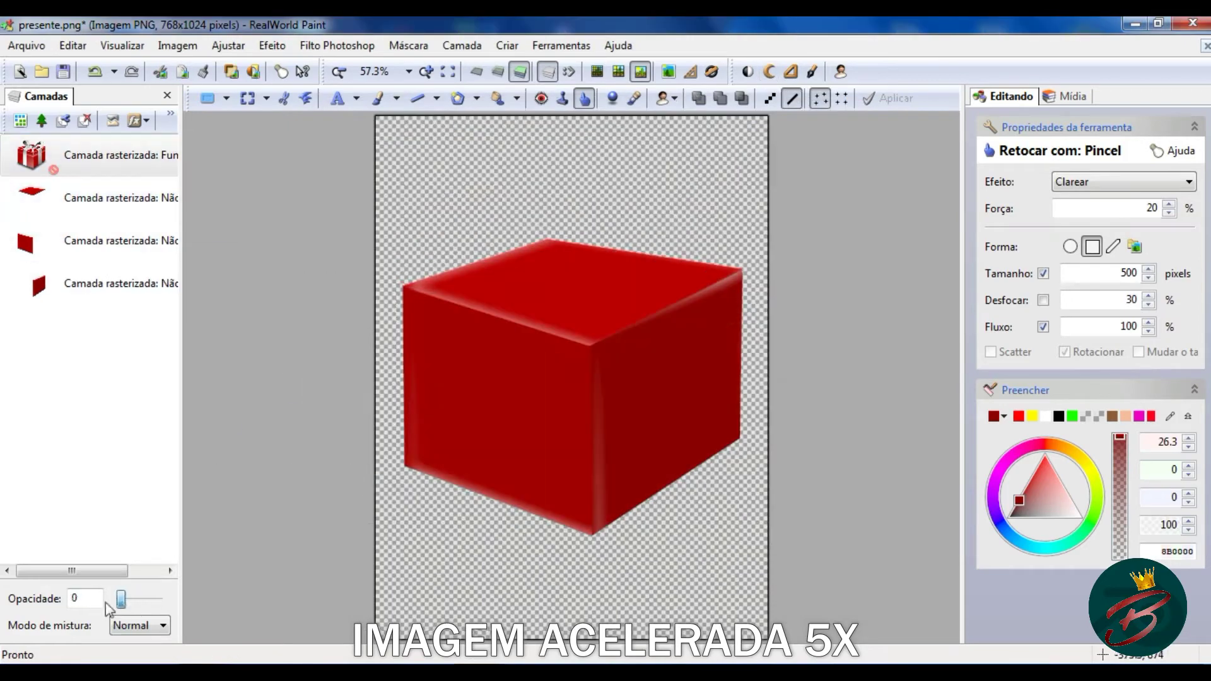
Set brush size 20, restore the gift layer to opacity 100, and reorder the layers
click(94, 240)
double_click(1104, 274)
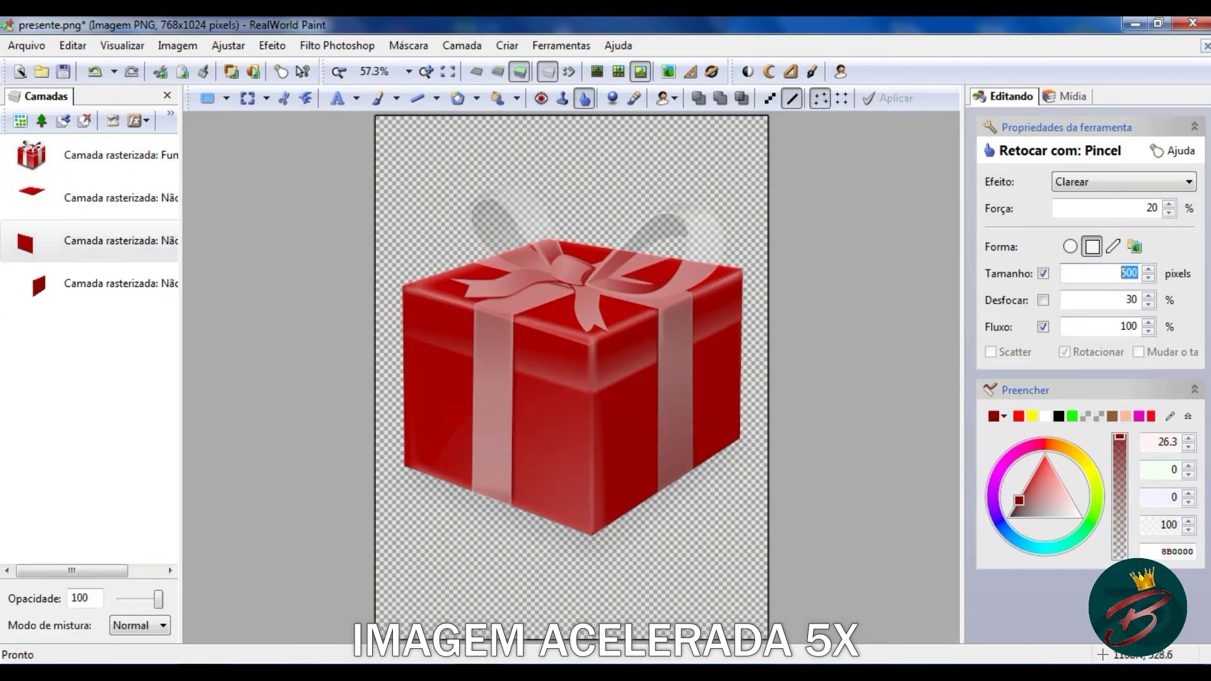
text(20)
click(94, 155)
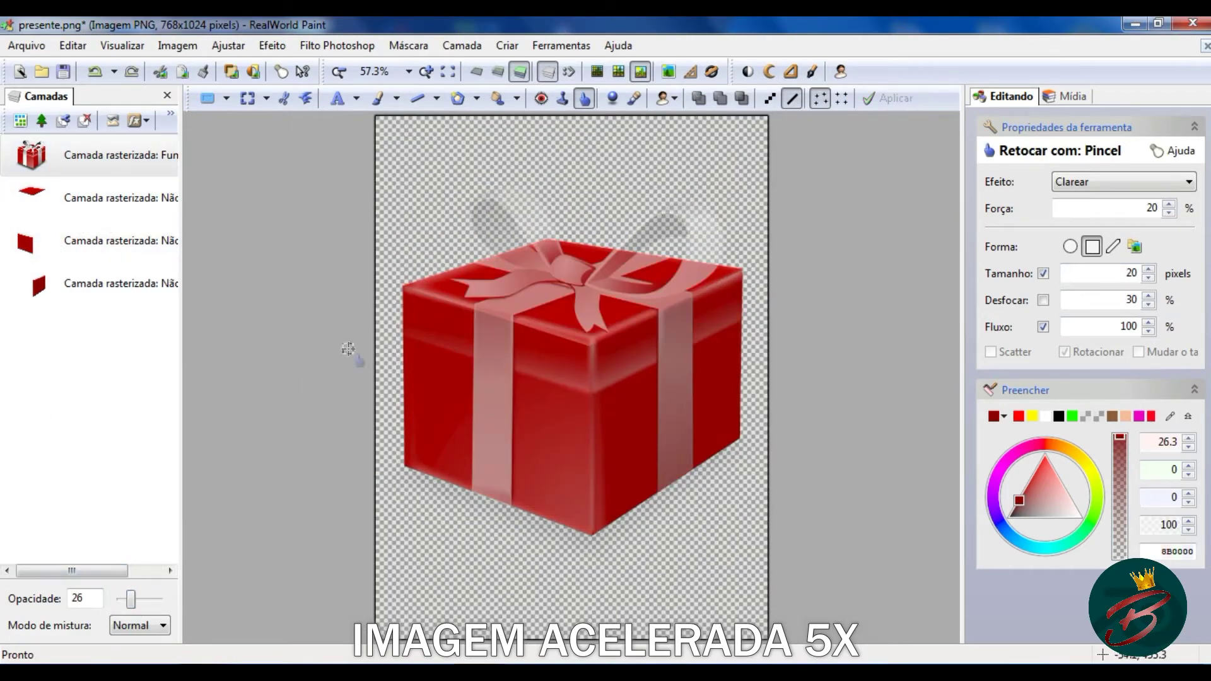
mouse_move(128, 599)
mouse_down()
mouse_move(176, 603)
mouse_move(116, 600)
mouse_move(169, 609)
mouse_move(136, 600)
mouse_up()
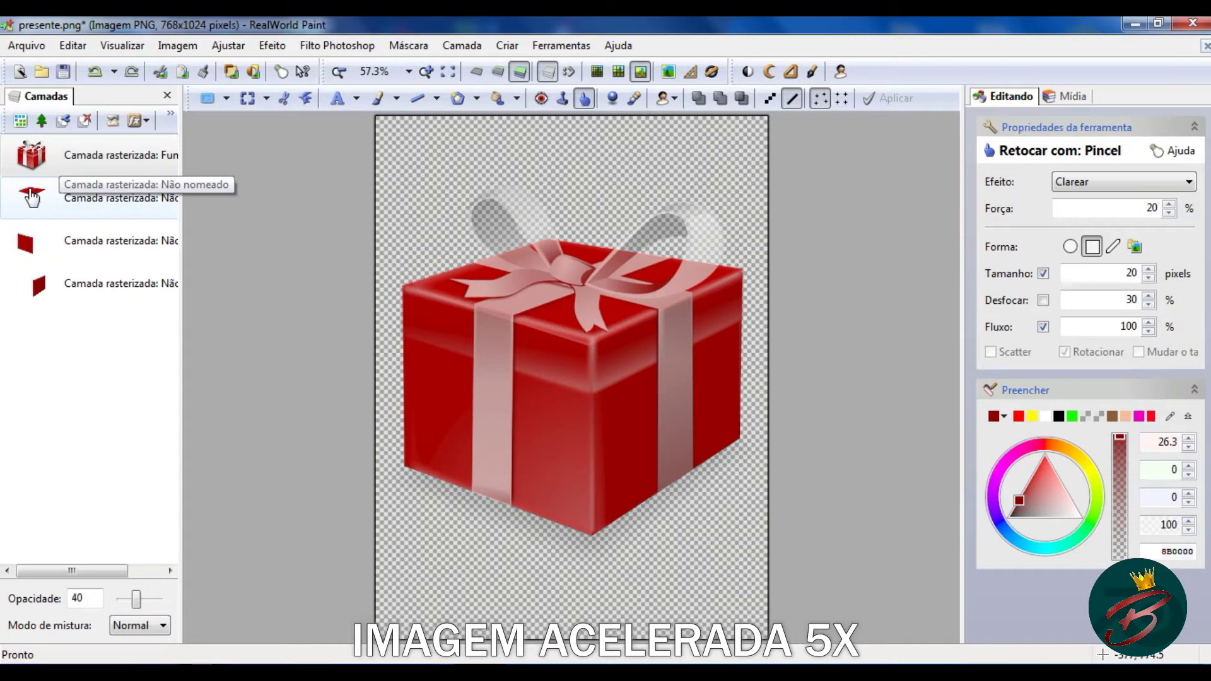
drag(56, 247, 81, 172)
Draw a mitred L-shaped band along the ribbon and fill a light band on the front's top edge
click(418, 97)
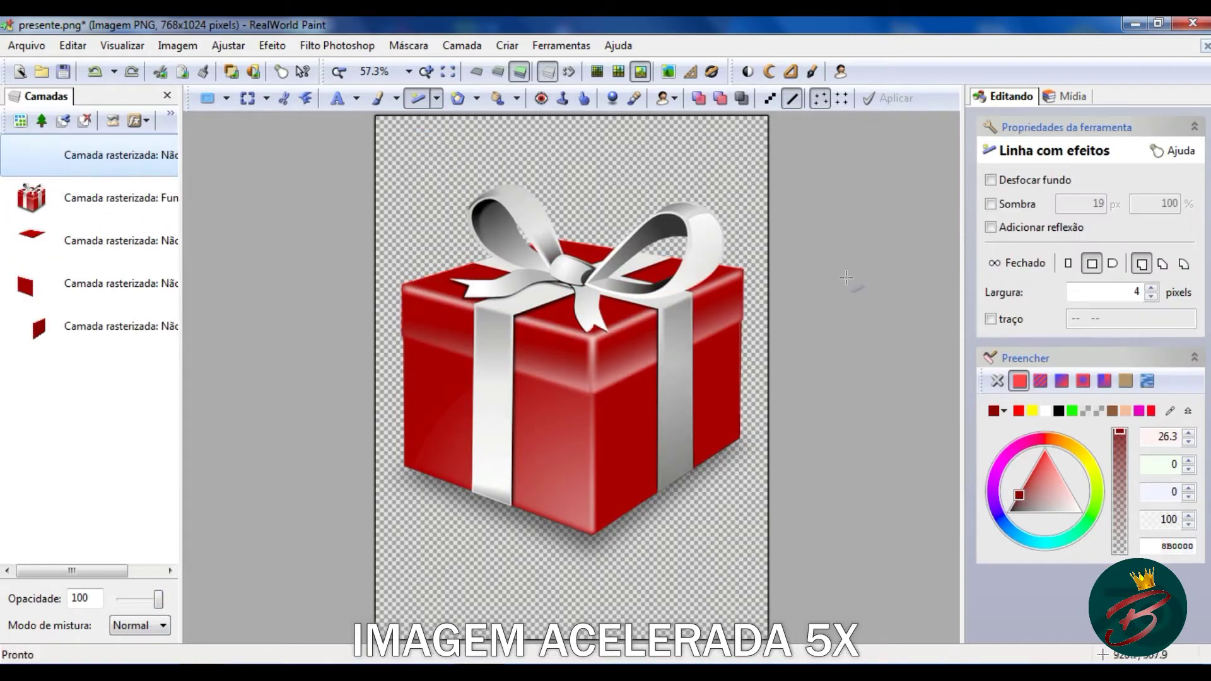
mouse_move(490, 391)
mouse_down()
mouse_move(492, 507)
mouse_move(648, 256)
mouse_up()
click(1147, 268)
drag(568, 371, 494, 310)
drag(485, 484, 494, 489)
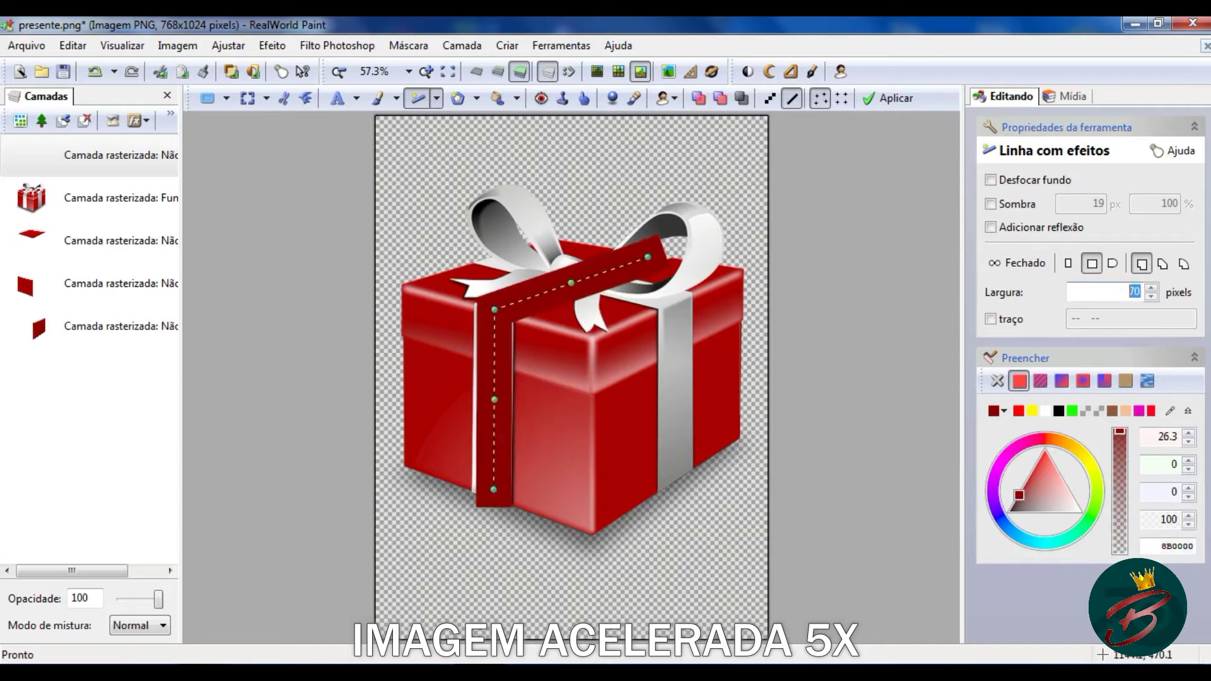
text(80)
key(Return)
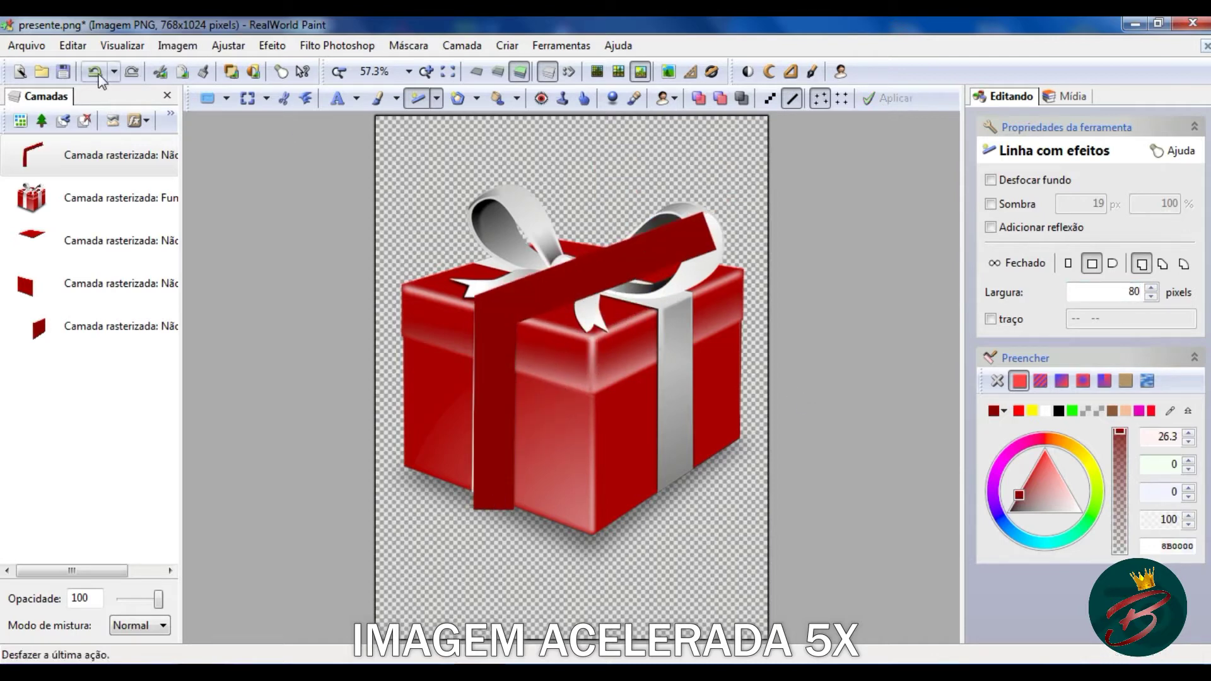
click(498, 98)
click(587, 348)
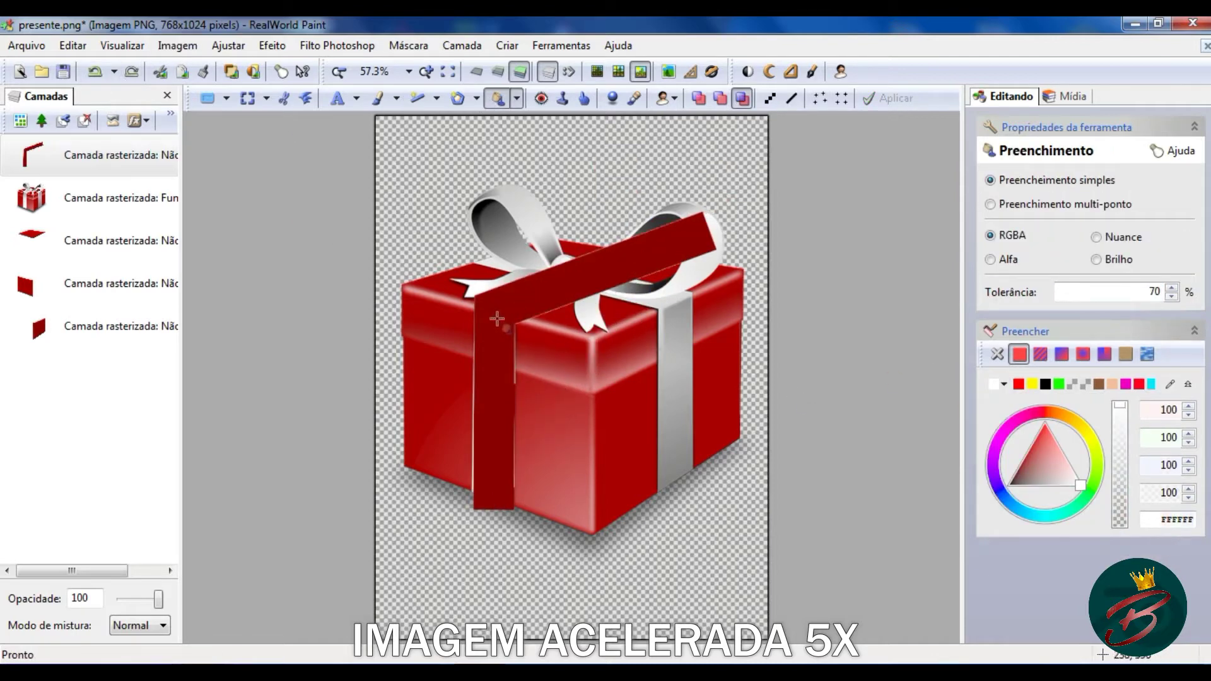
Colourize the ribbon dark grey, then lighten it with the brush at strength 200
click(584, 98)
click(228, 46)
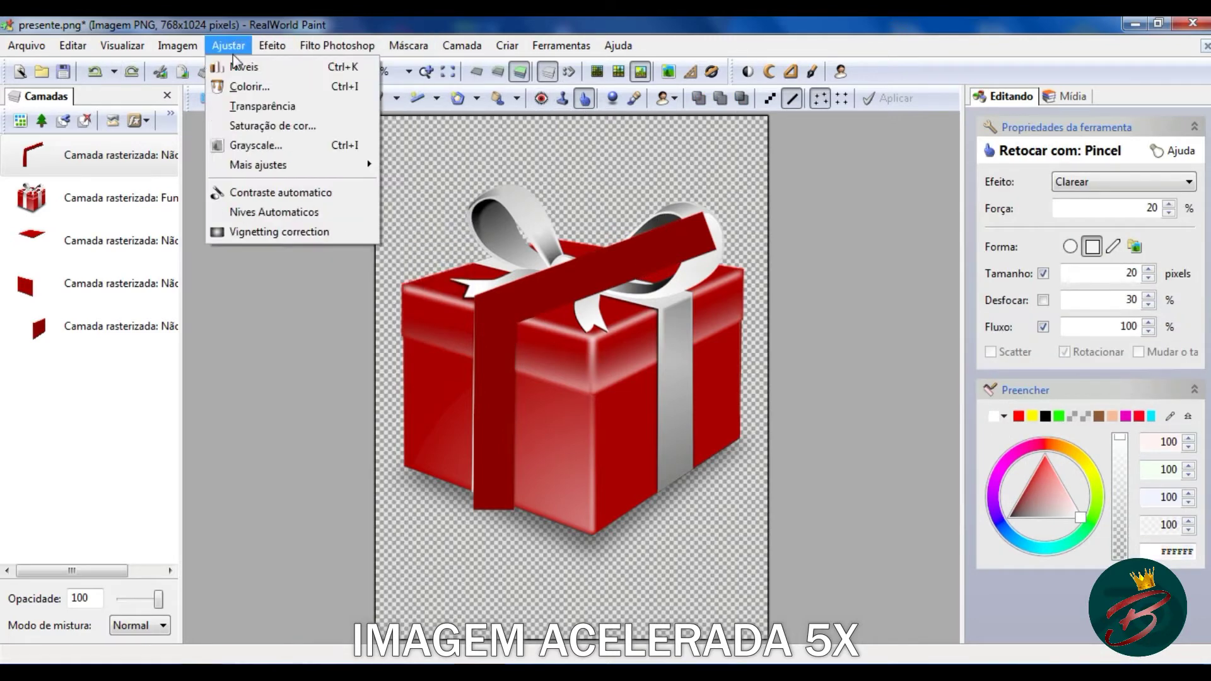
click(246, 84)
click(732, 519)
double_click(1136, 208)
text(200)
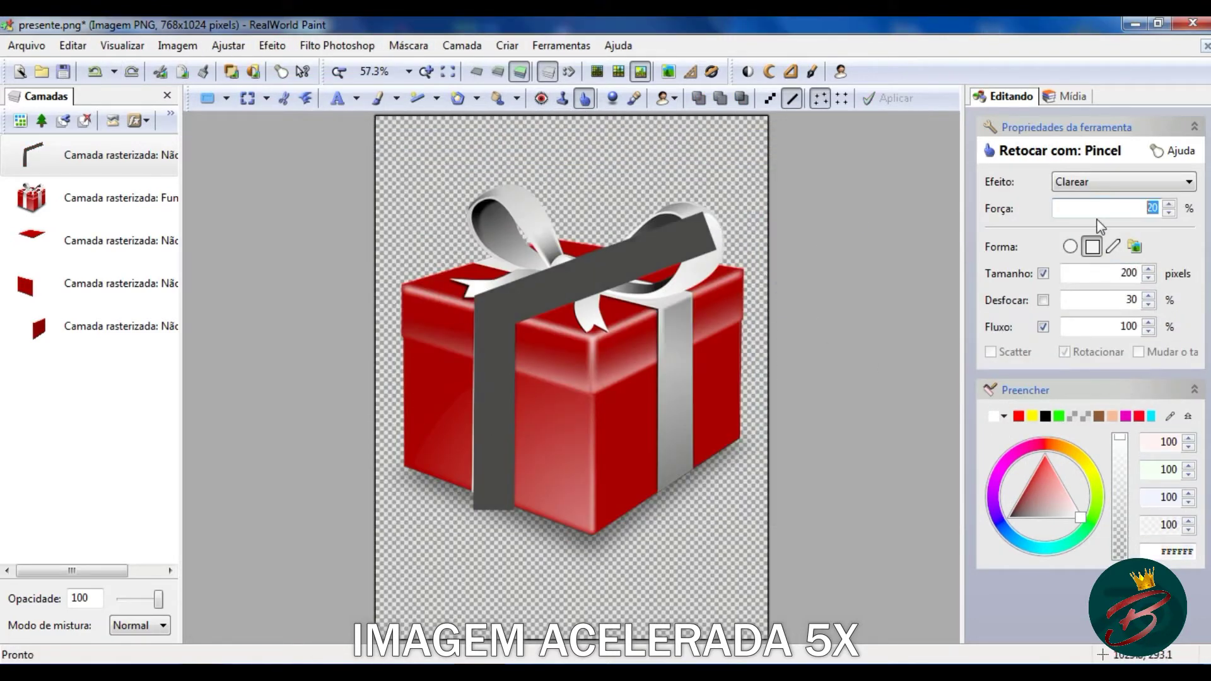
drag(694, 243, 496, 498)
Draw a light grey strip across the lid and down the side, then select the original gift layer
click(634, 98)
click(675, 379)
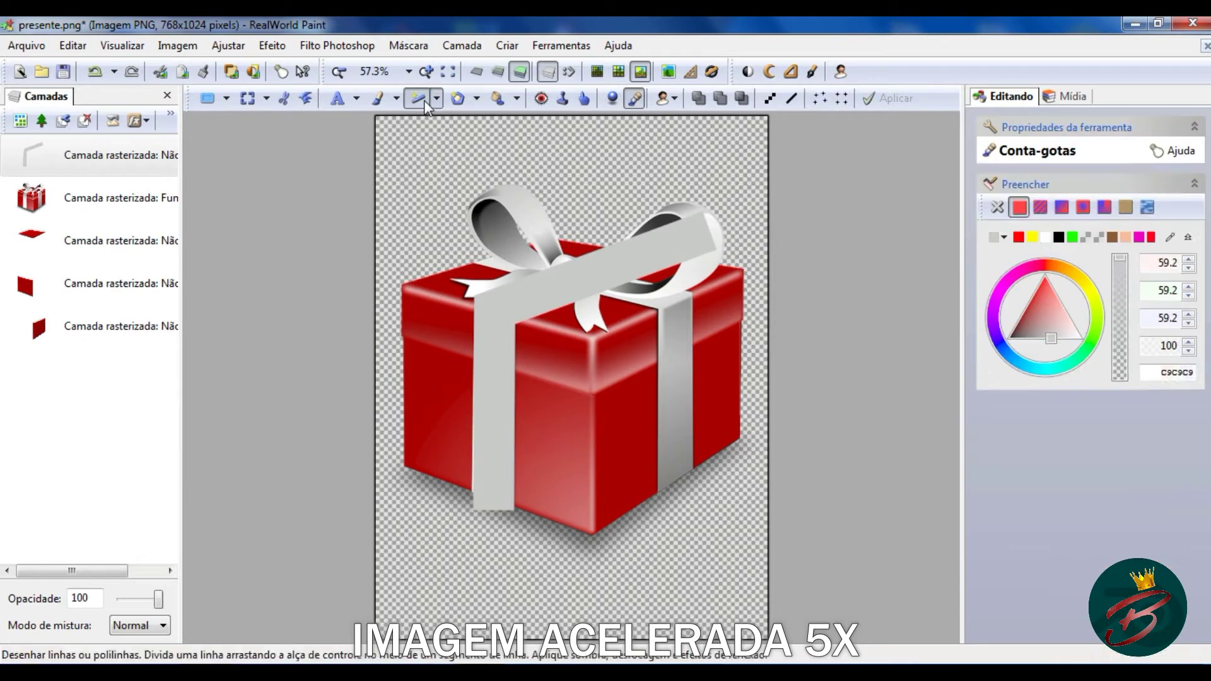
click(416, 98)
drag(490, 245, 681, 485)
mouse_move(585, 364)
mouse_down()
mouse_move(677, 310)
mouse_move(676, 360)
mouse_up()
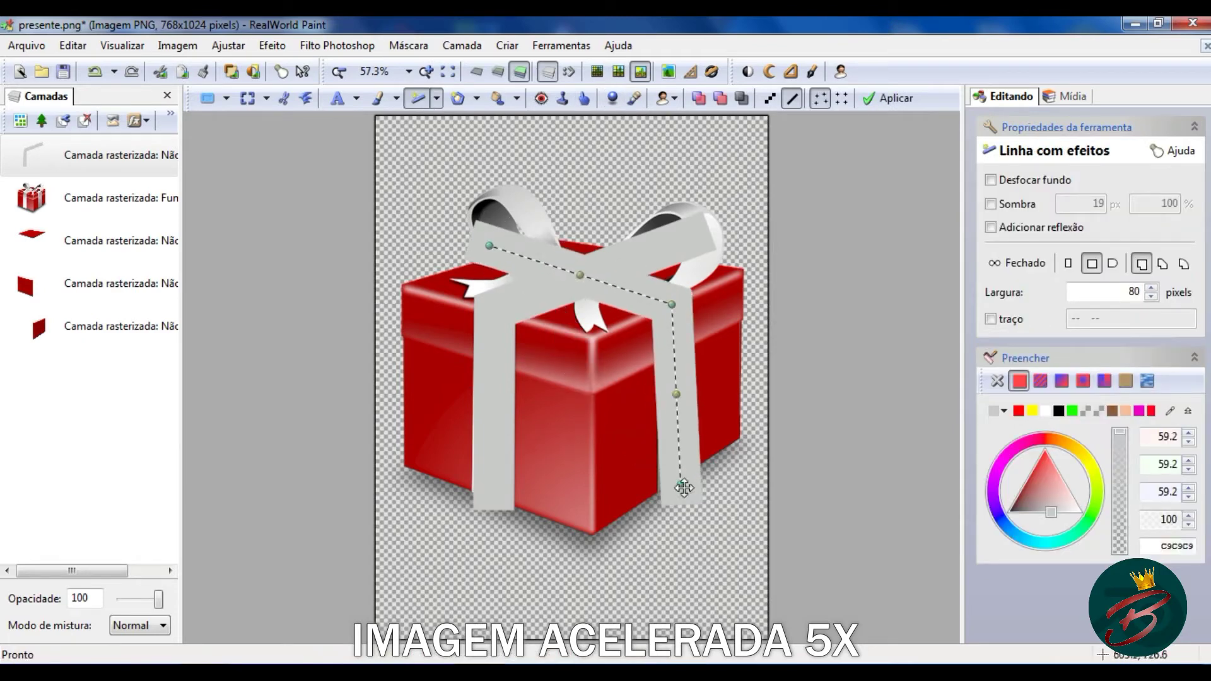
key(Return)
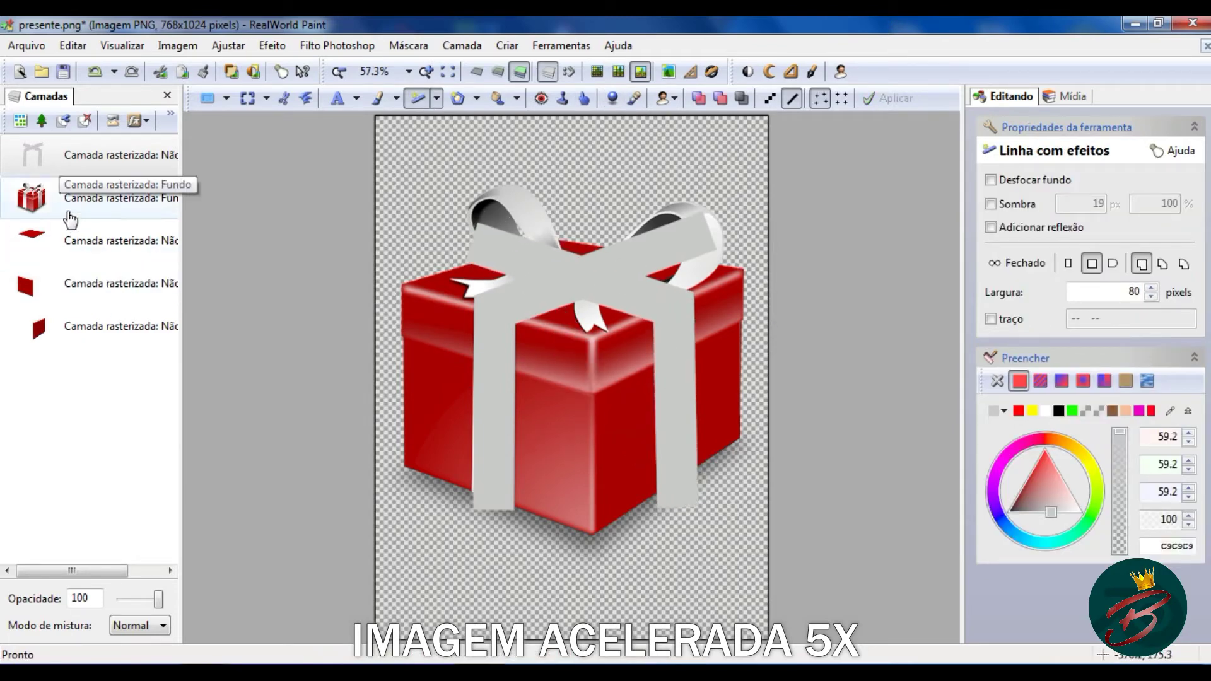
click(94, 240)
shift+click(94, 326)
click(94, 198)
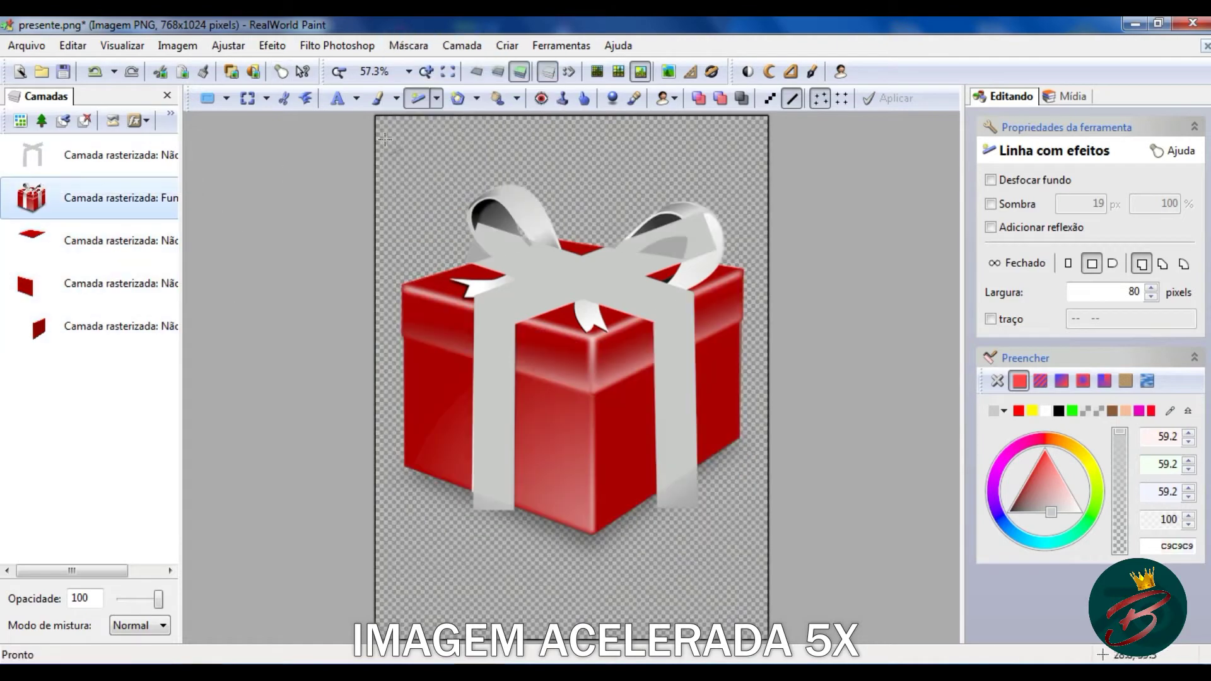
Raise the original gift layer's Opacidade to 100 for comparison, then return it to 0
click(209, 98)
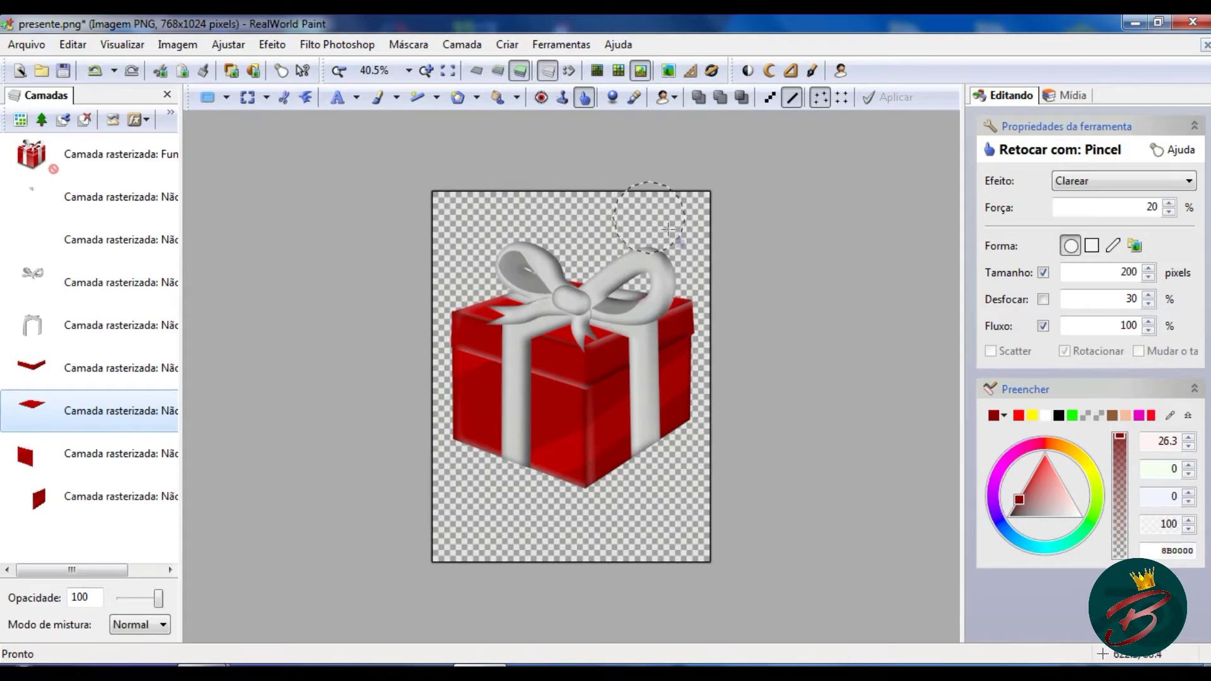
click(31, 155)
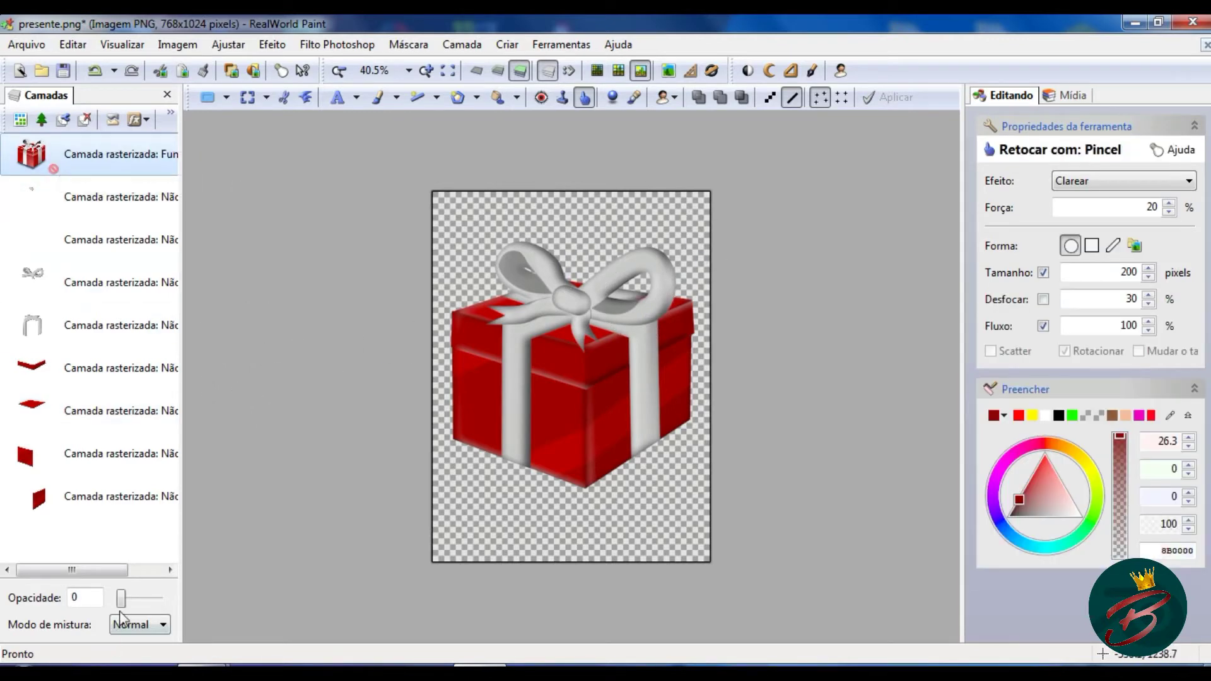
drag(121, 598, 184, 599)
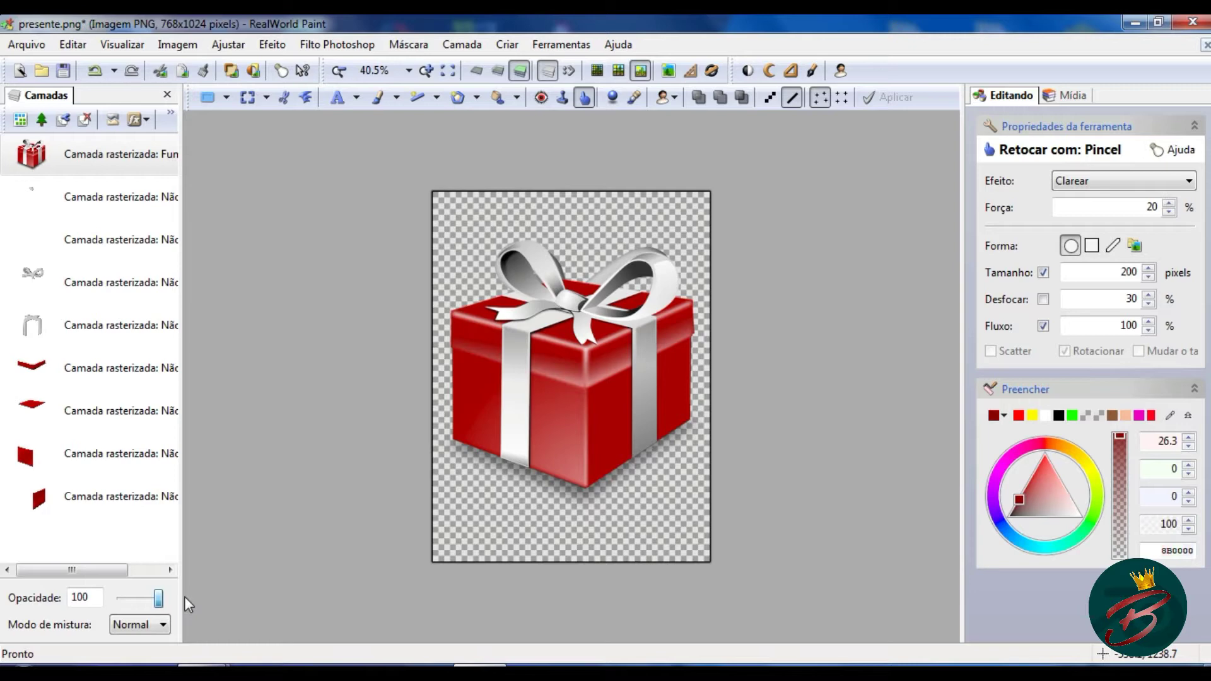
drag(186, 597, 121, 598)
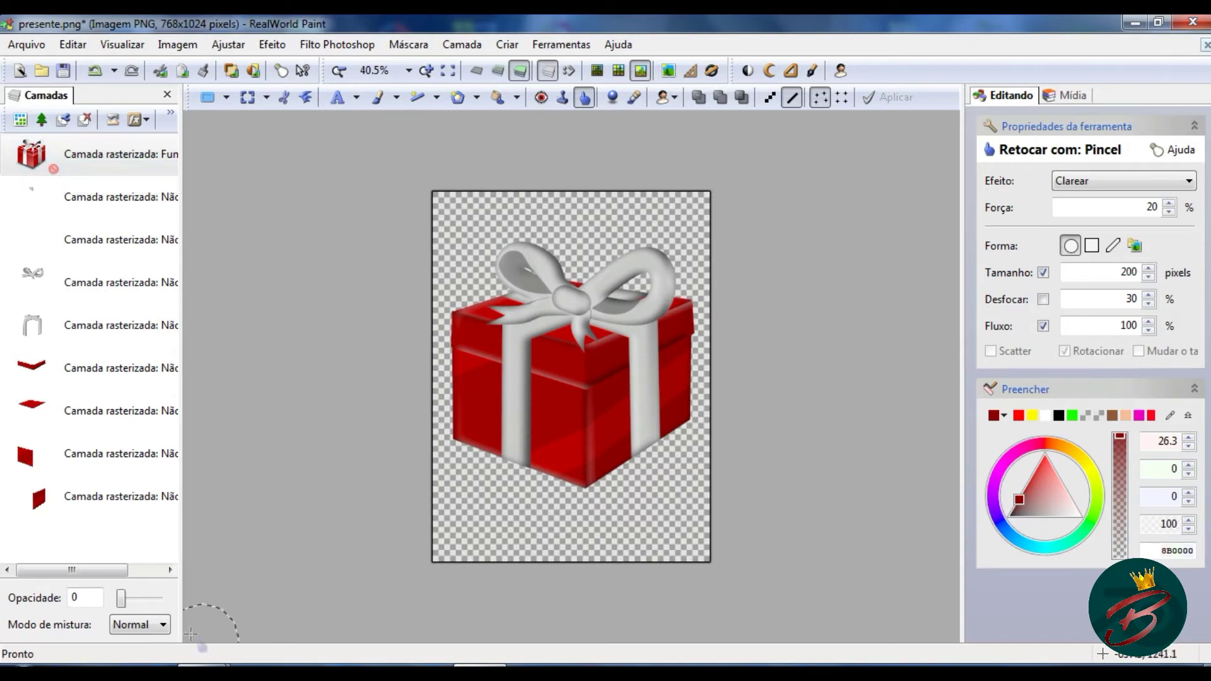
mouse_move(118, 599)
mouse_down()
mouse_move(163, 599)
mouse_move(121, 598)
mouse_up()
click(247, 104)
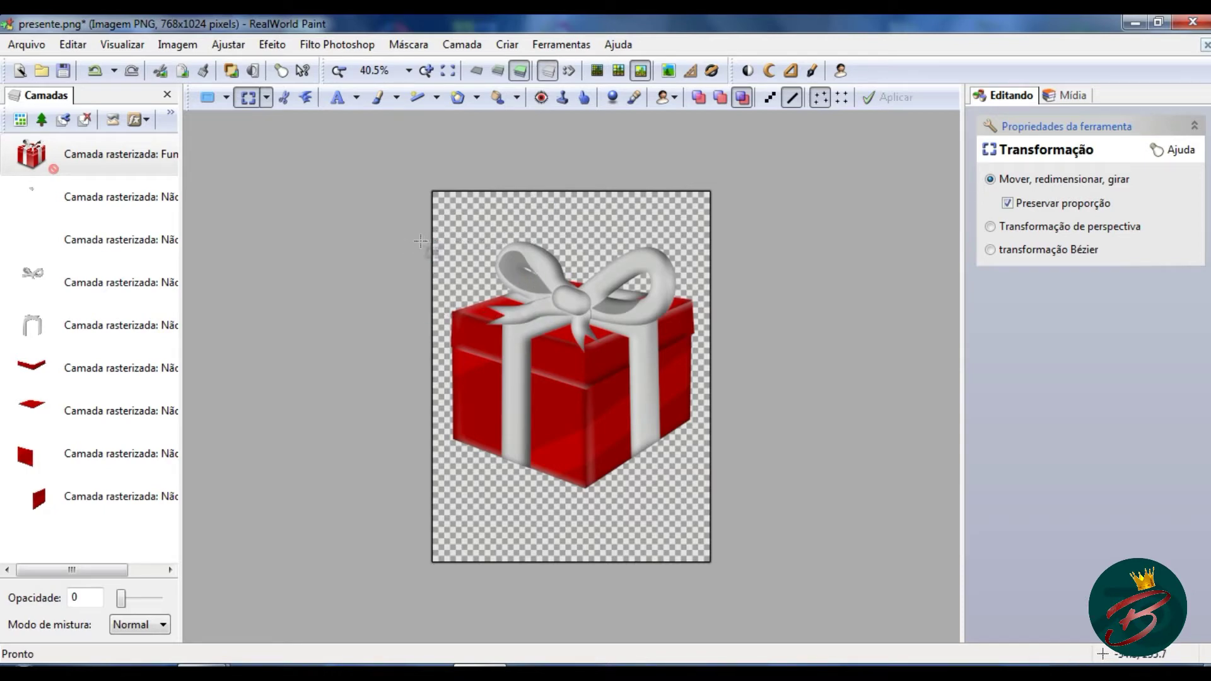
Crop the canvas to the gift twice with Cortar para seleção, ending at 768×733
drag(417, 233, 722, 505)
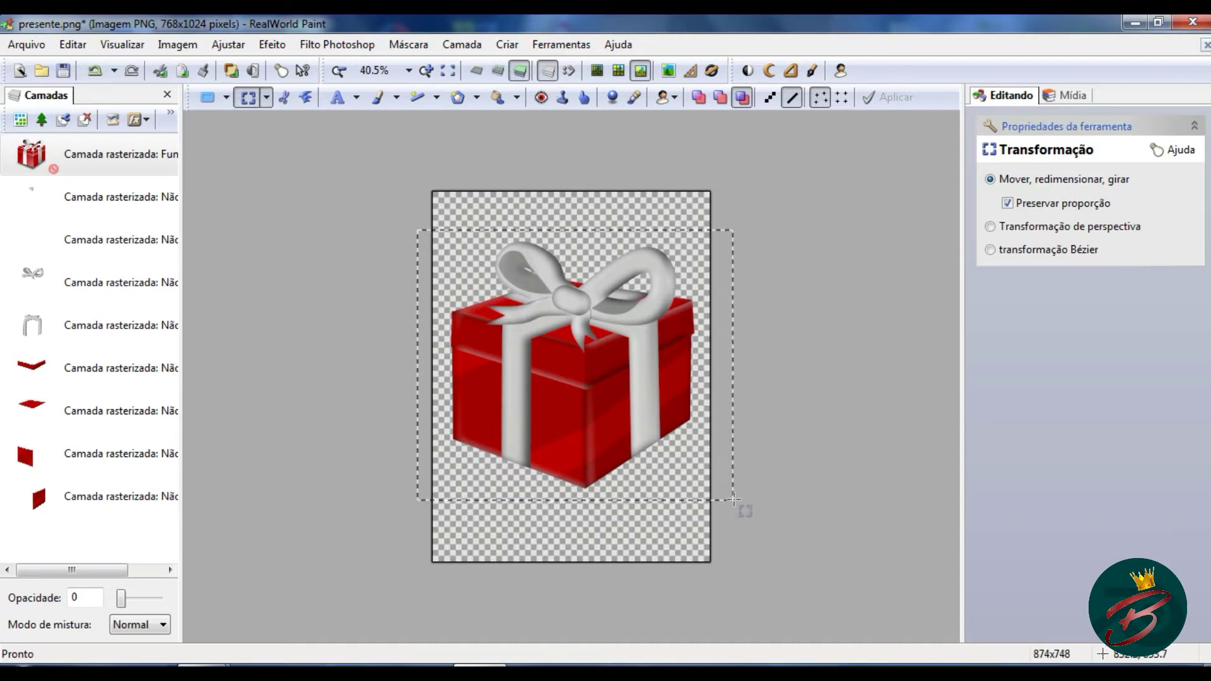
drag(722, 505, 719, 501)
right_click(584, 322)
click(656, 373)
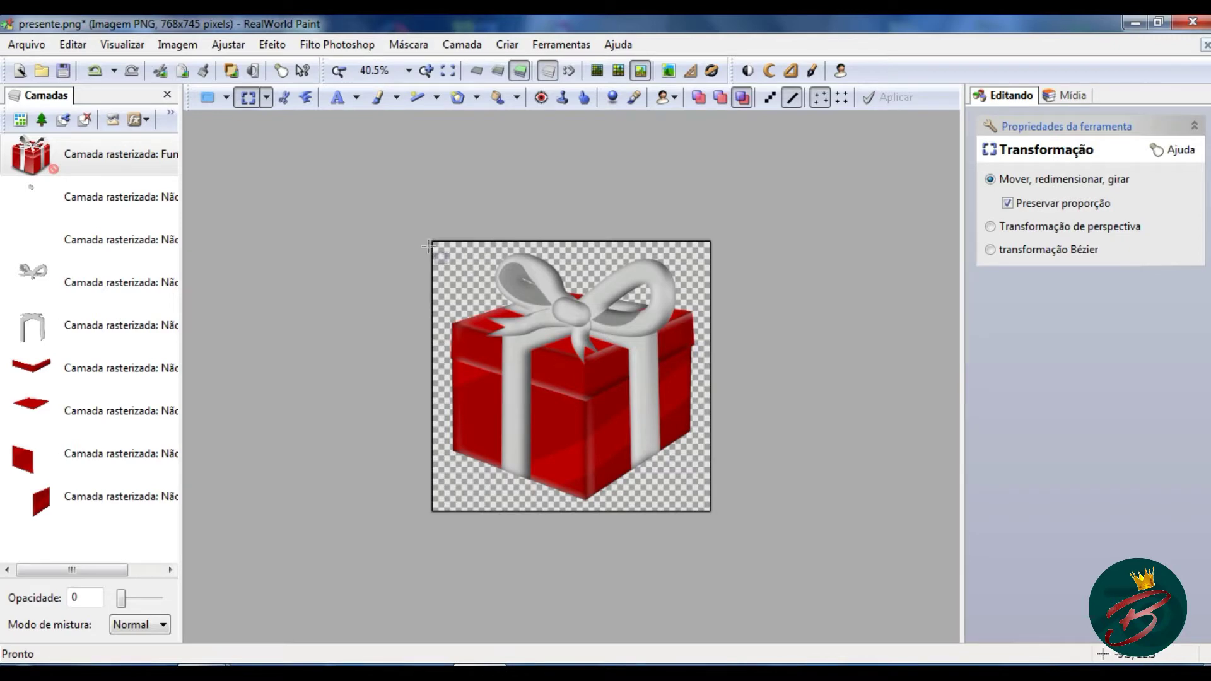
drag(429, 246, 754, 539)
right_click(619, 419)
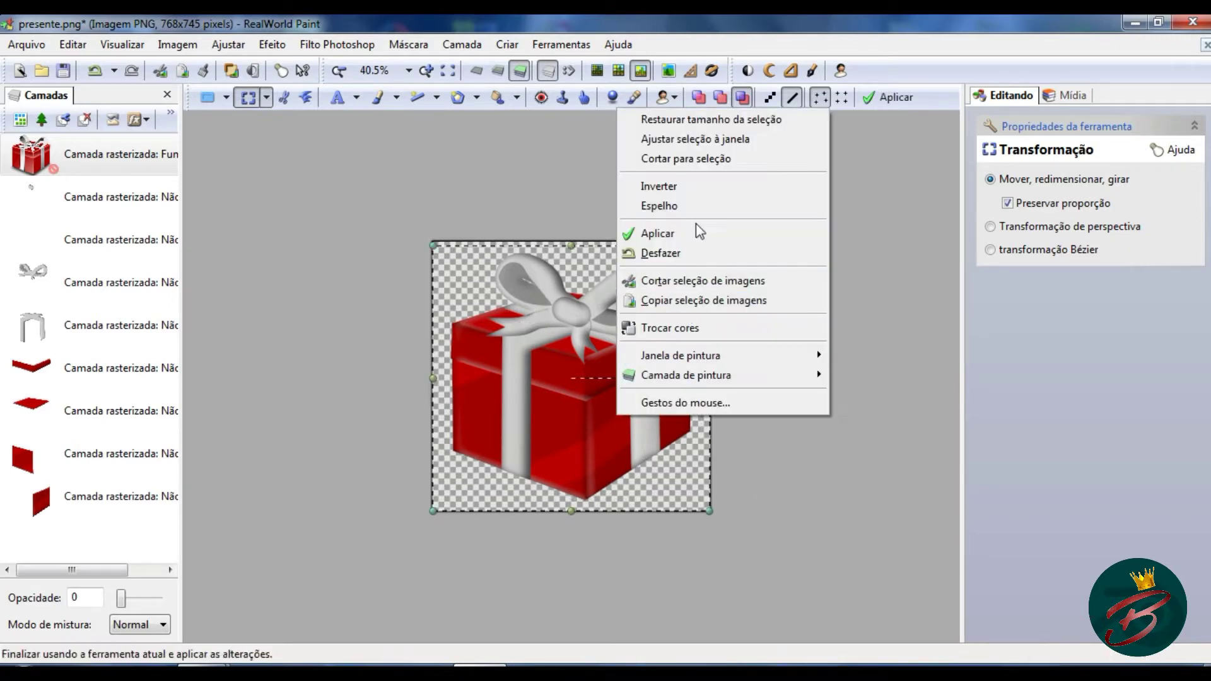
click(707, 159)
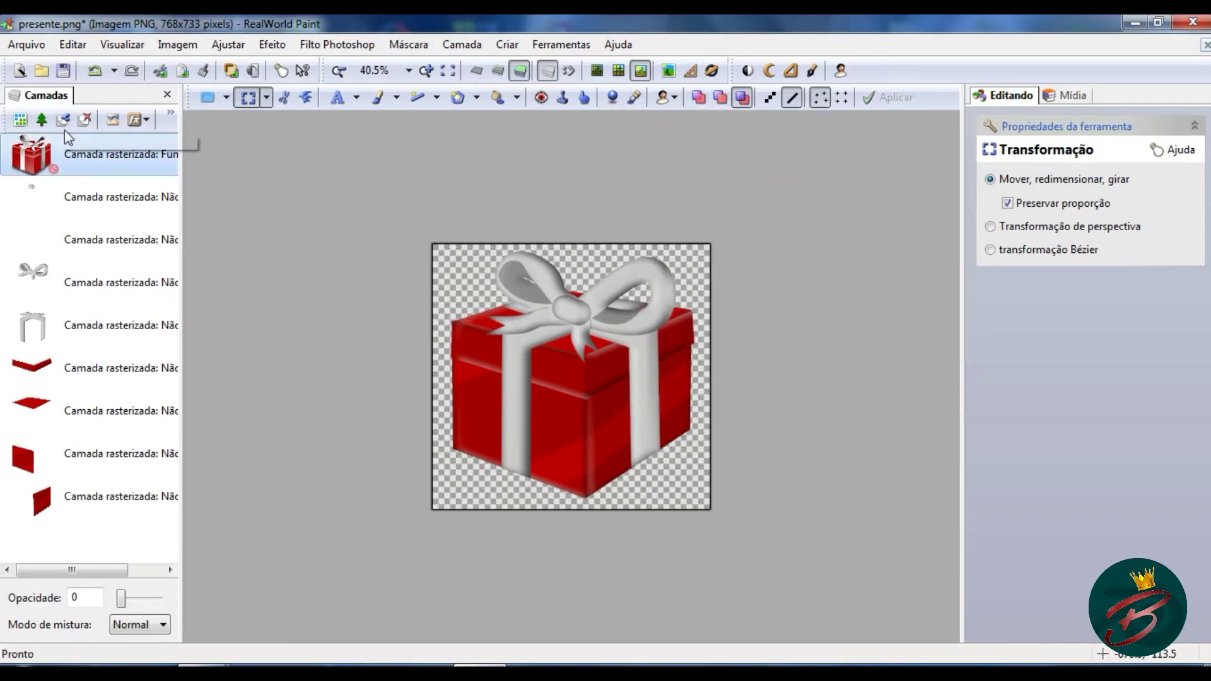
click(73, 44)
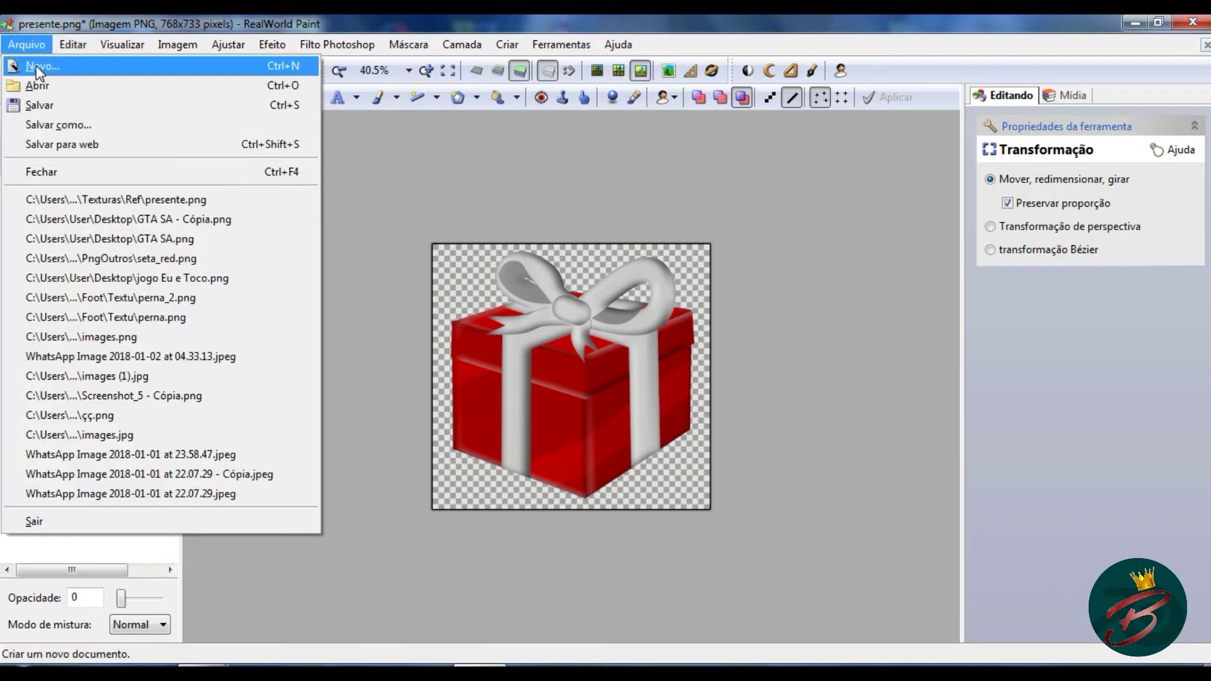
Save the image as presente_img.png in the Texturas folder
click(71, 124)
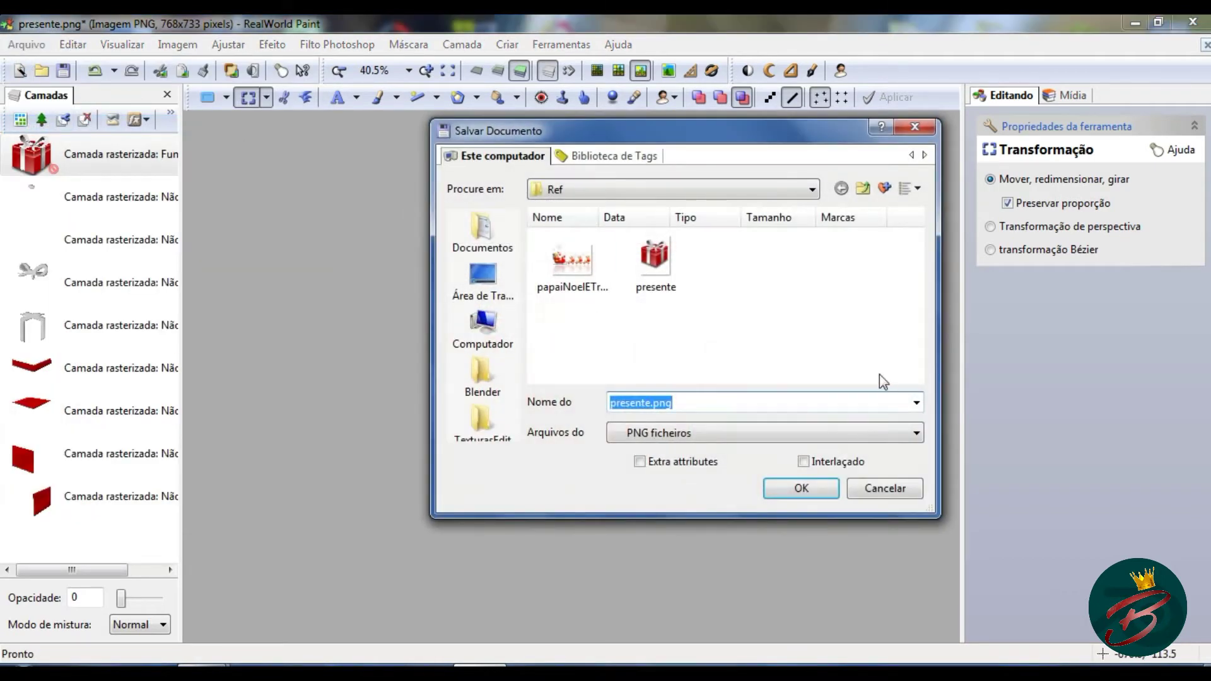
click(841, 189)
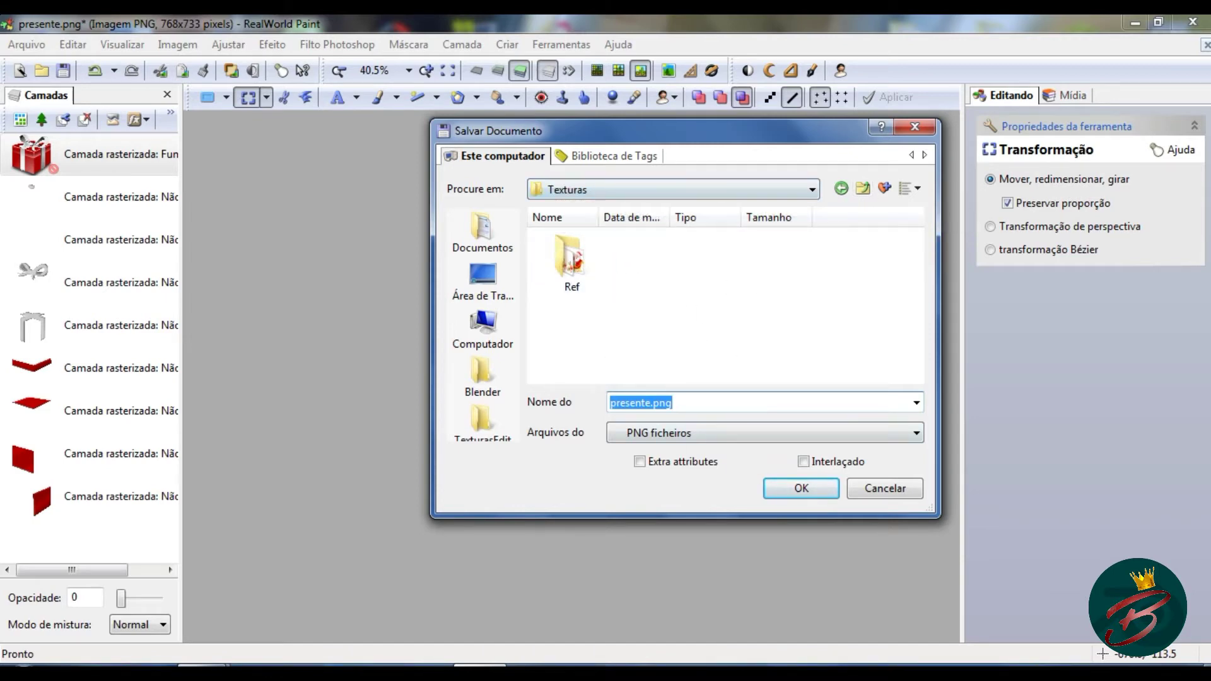
click(650, 403)
text(_img)
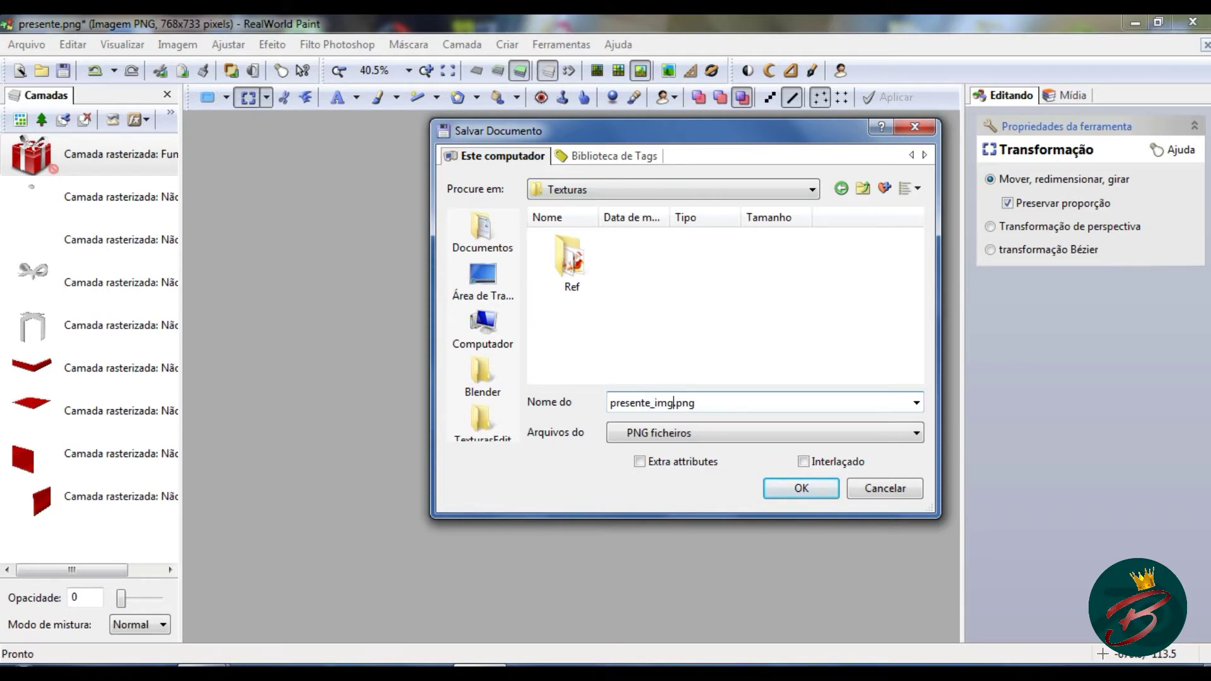
key(Return)
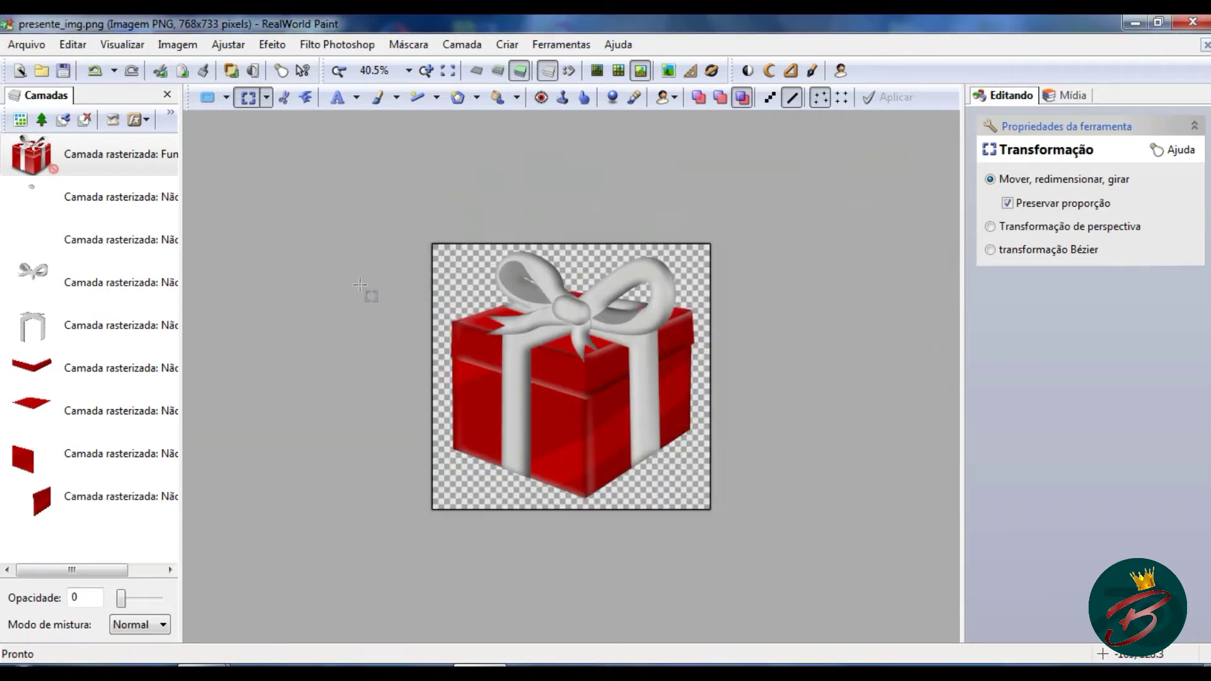
Save a layered RealWorld copy, presente_img.rli, into a new Edit folder in NatalProject
click(28, 46)
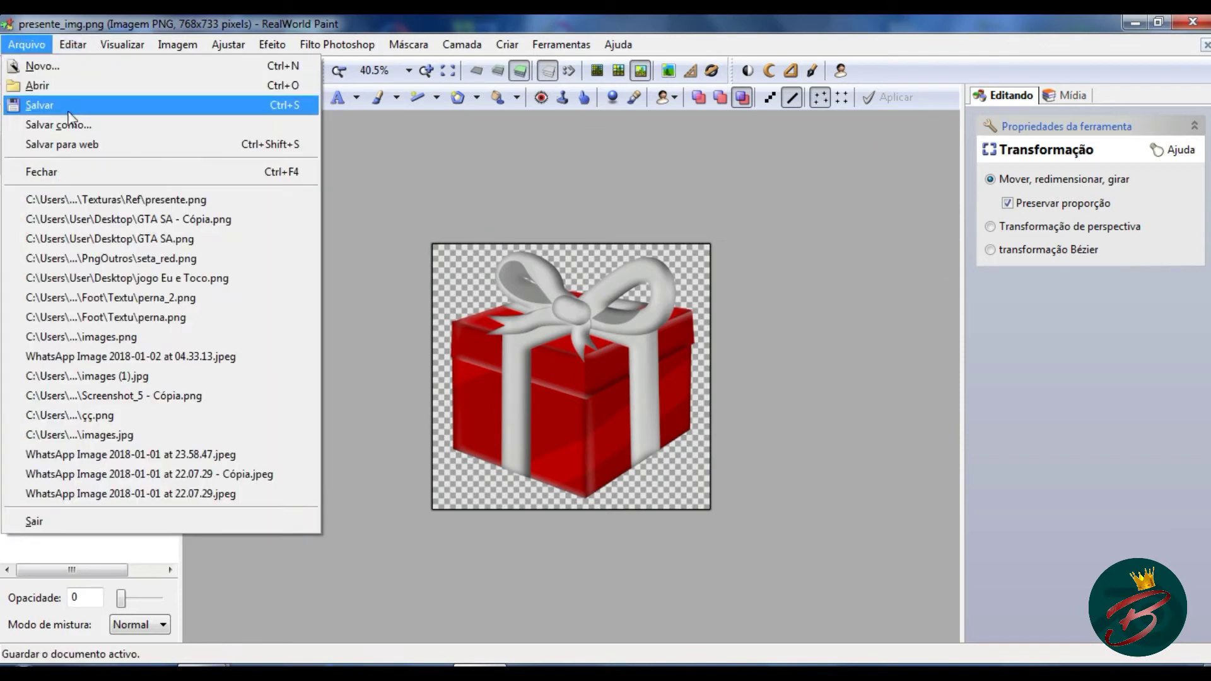
click(67, 124)
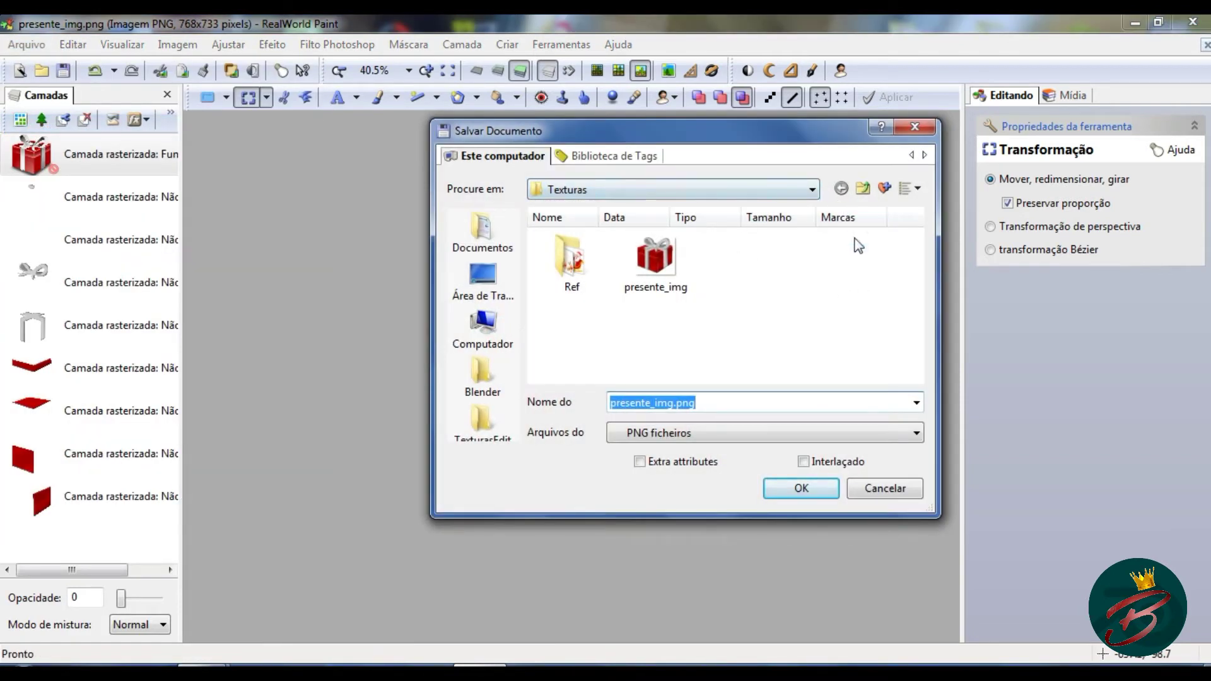
click(716, 438)
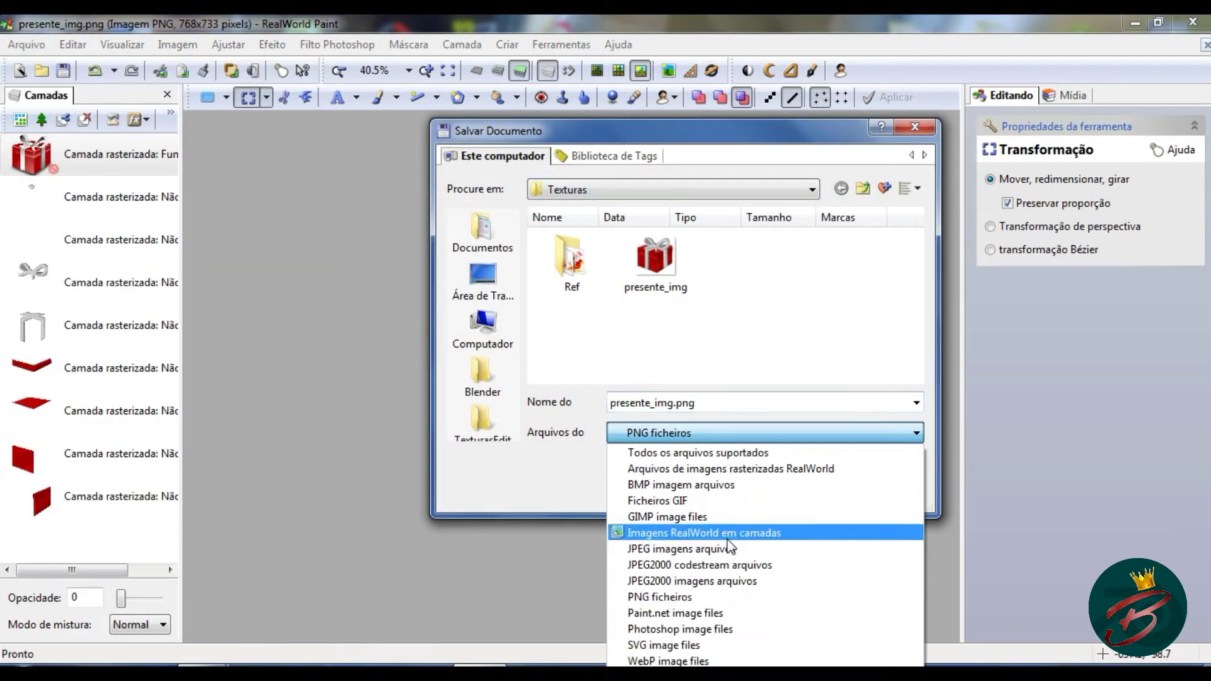
click(726, 534)
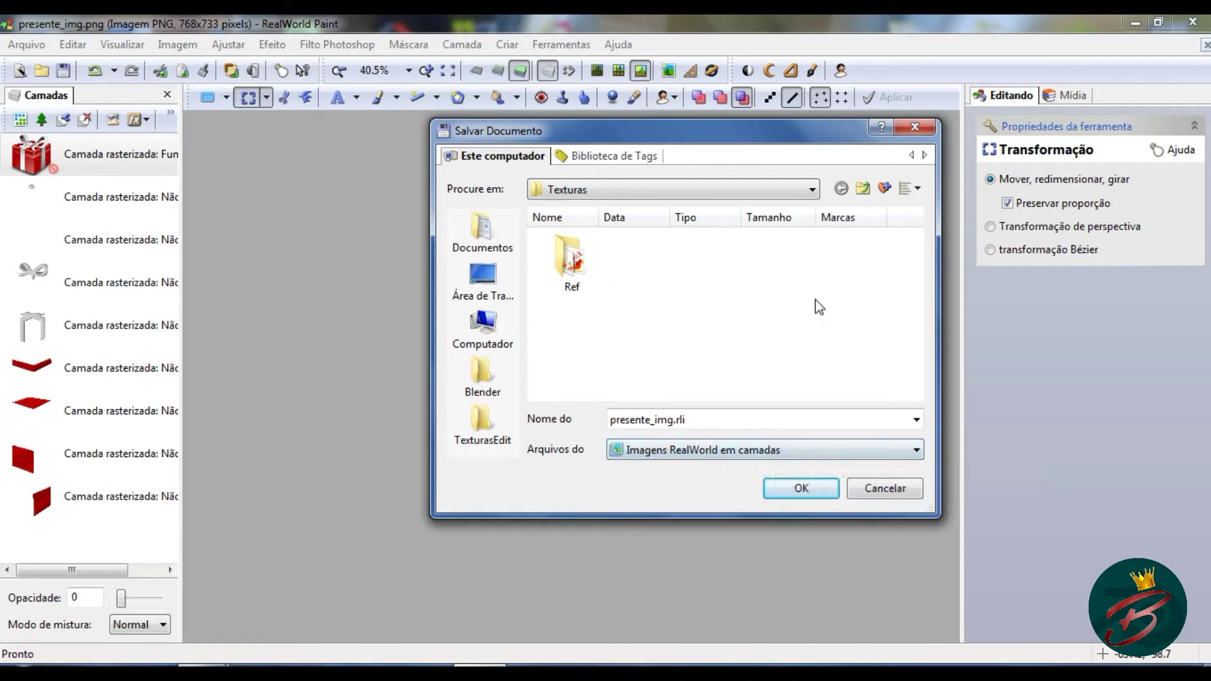
click(863, 188)
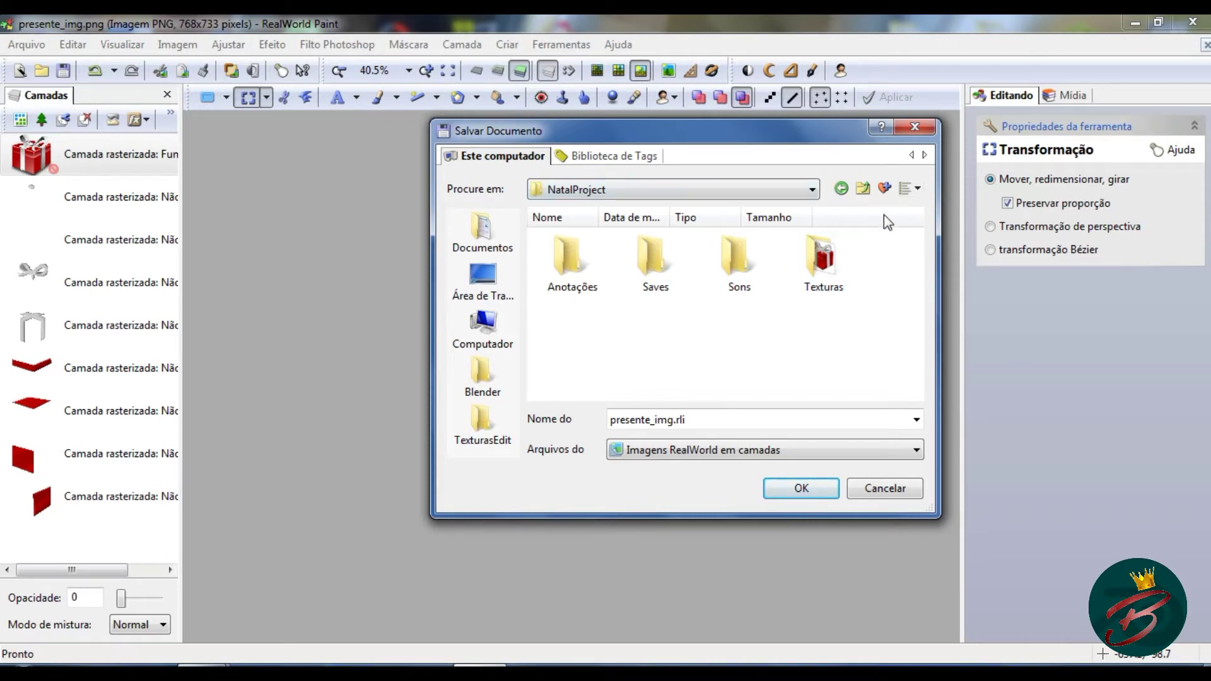
right_click(819, 368)
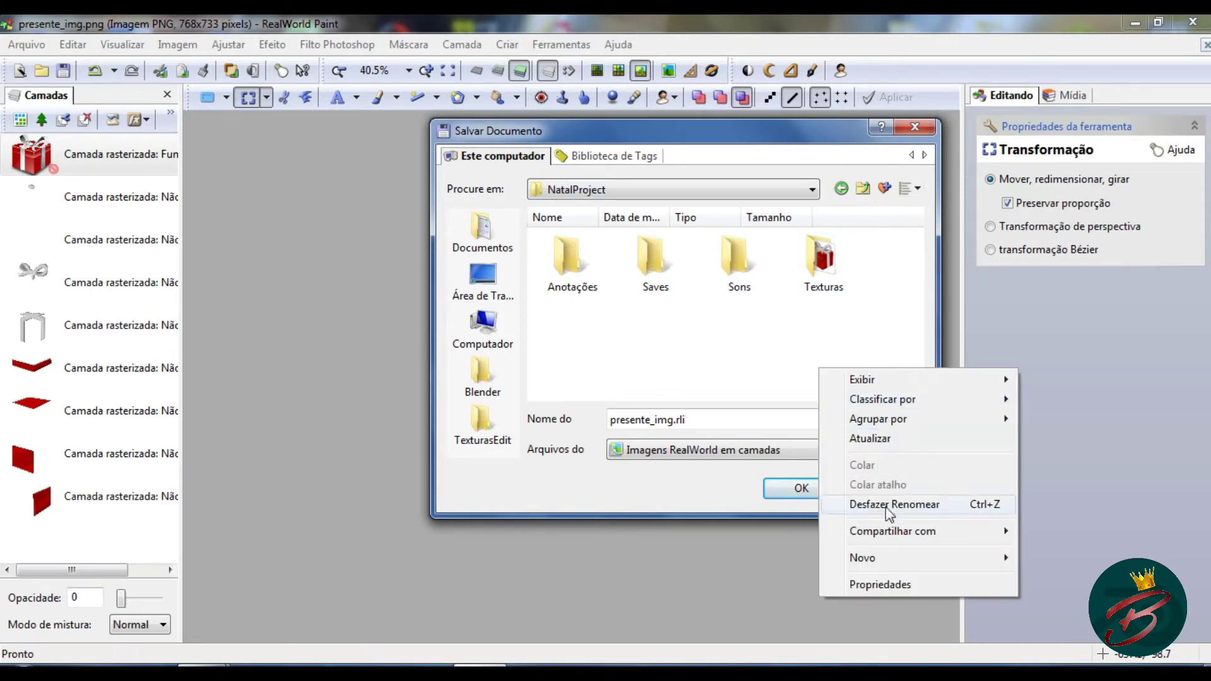
mouse_move(889, 558)
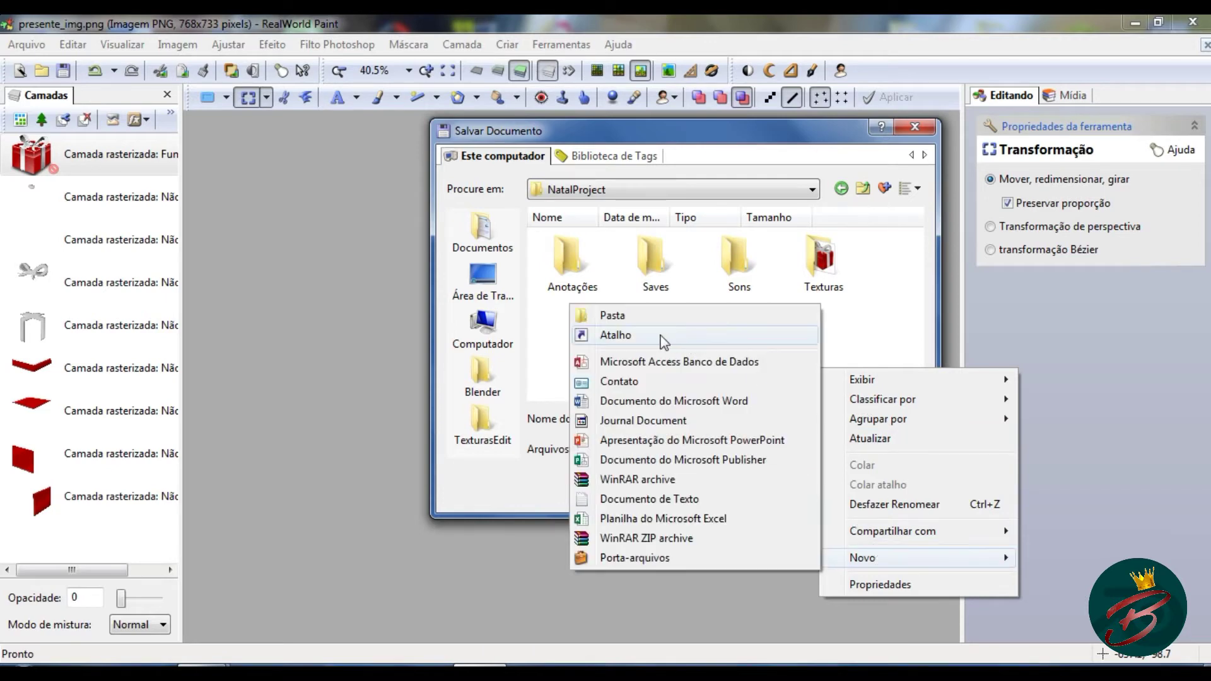
click(713, 317)
text(E)
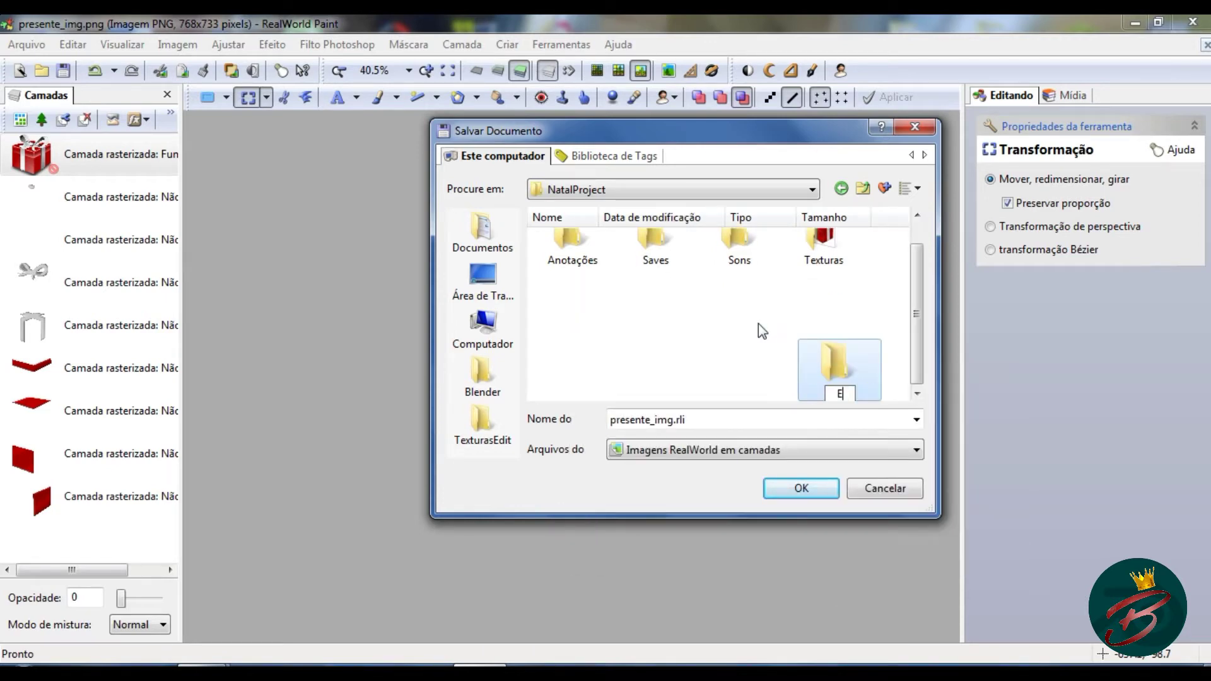
text(dit)
key(Return)
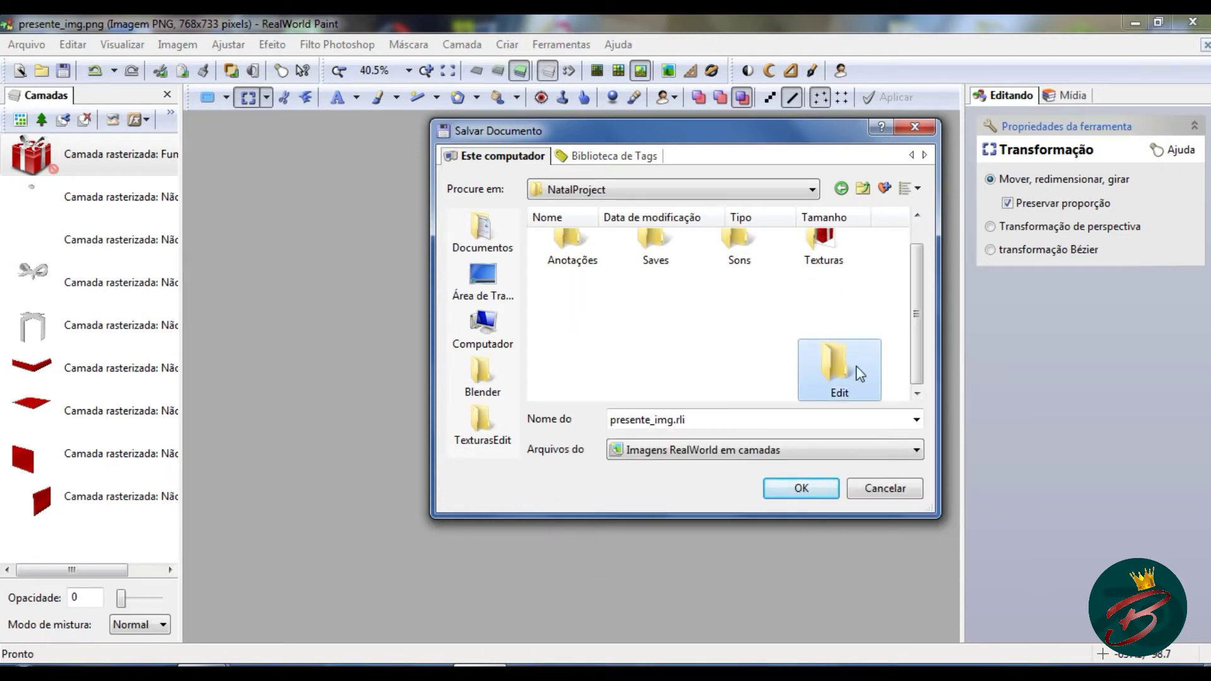
double_click(851, 367)
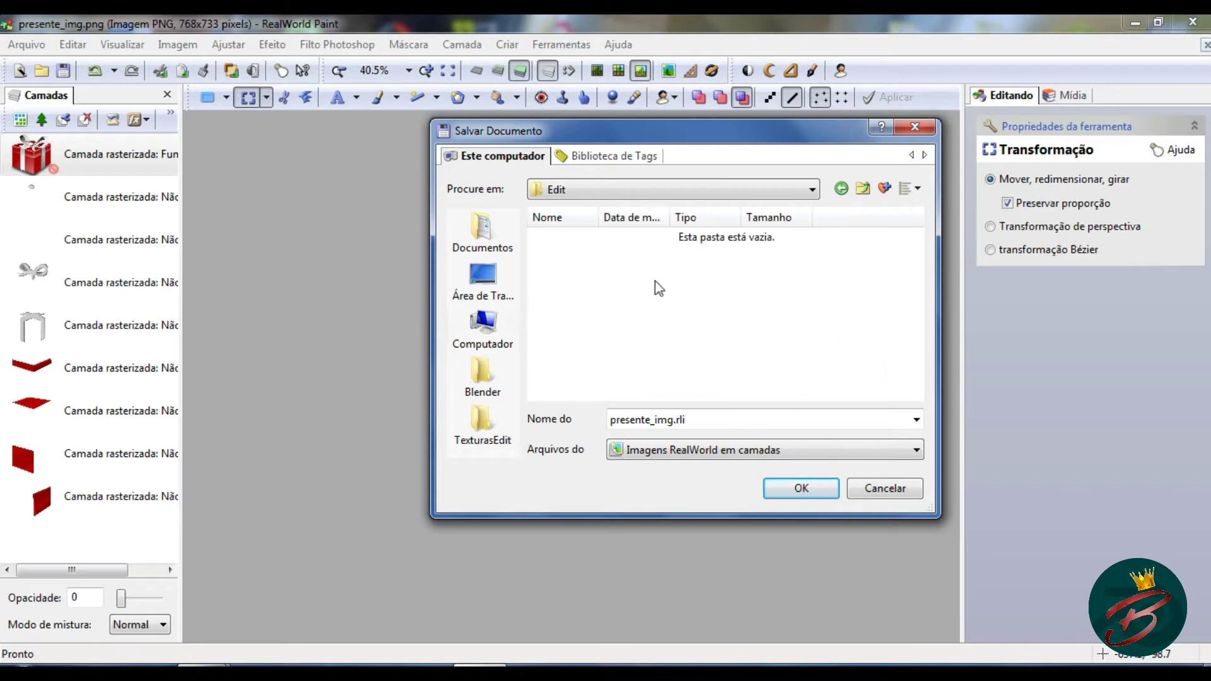
click(801, 490)
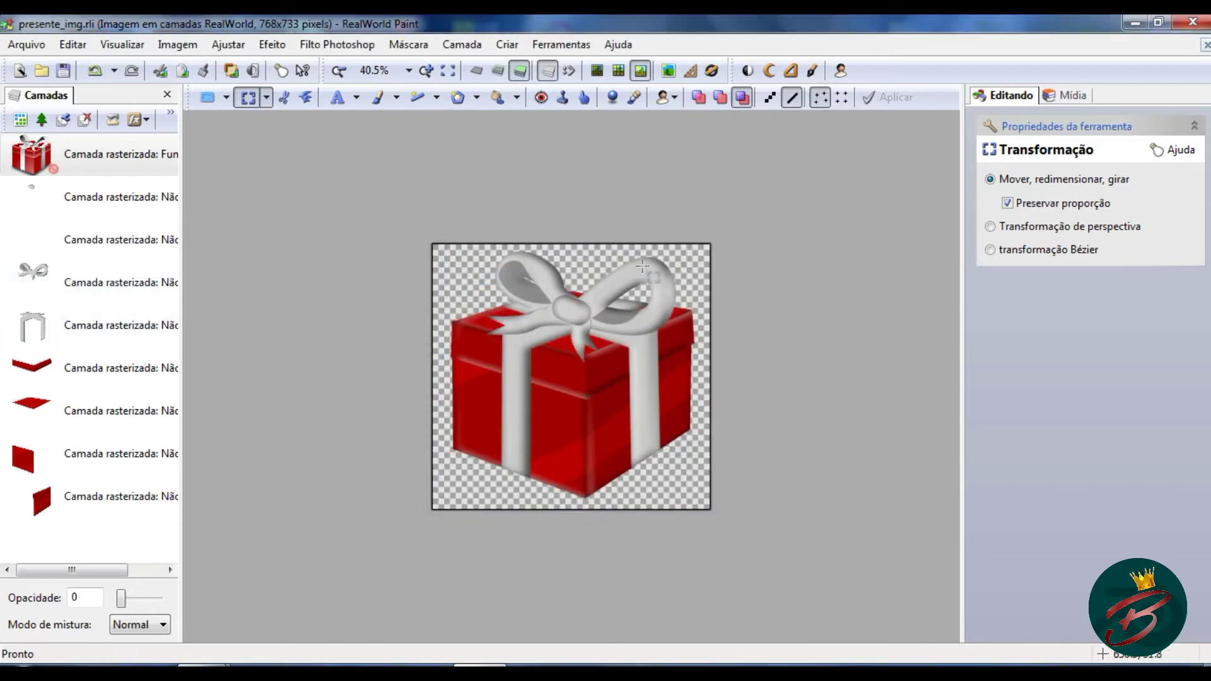
Swap the bottom two layers and select the original gift layer
drag(149, 498, 149, 454)
click(103, 209)
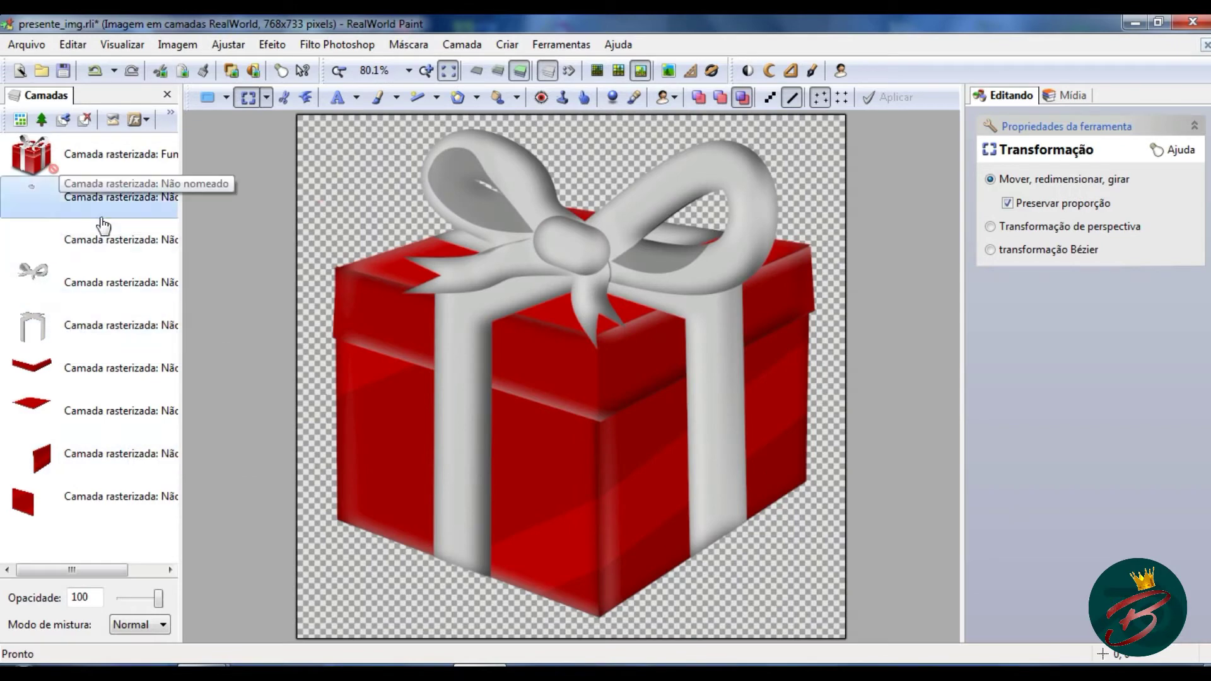
click(101, 154)
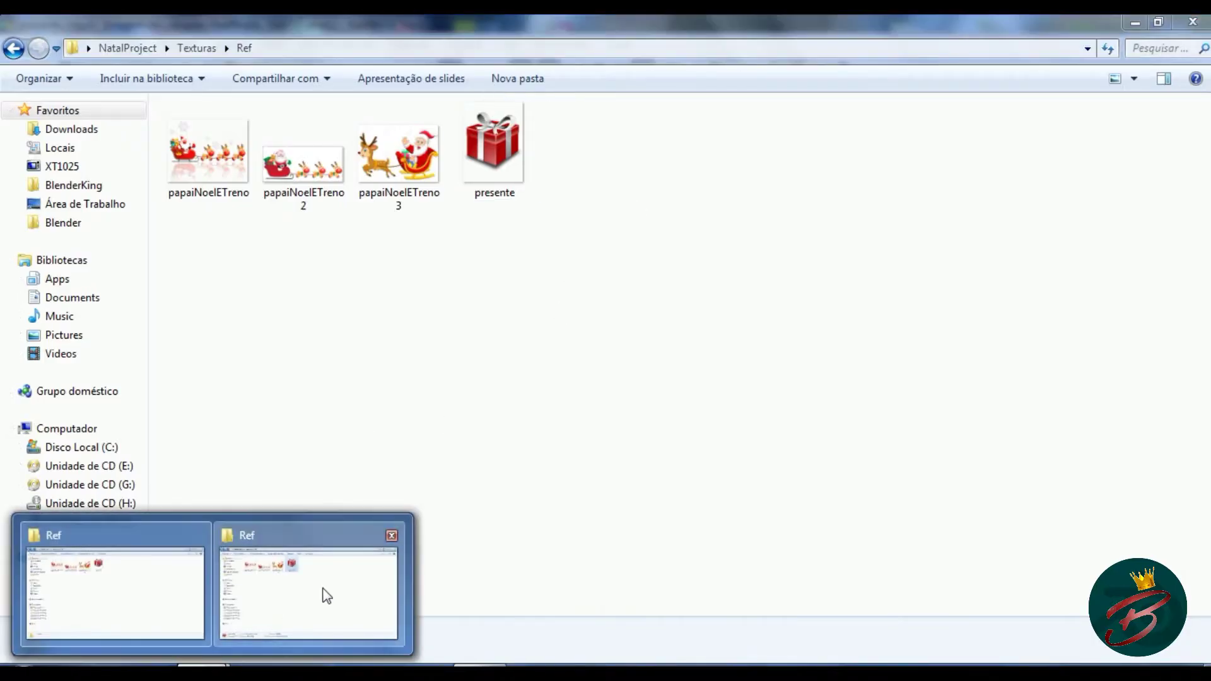
Drag papaiNoelETreno from Explorer into Paint, then close presente_img.rli without saving
click(505, 339)
drag(442, 26, 4, 26)
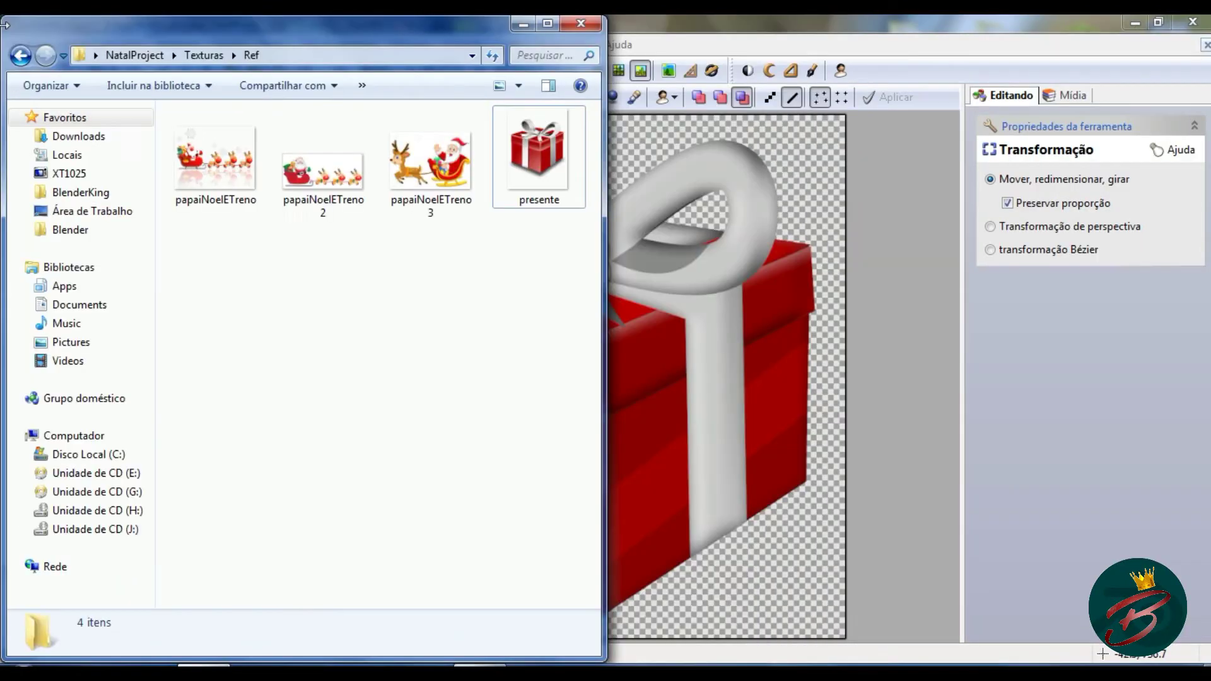
key(super+Up)
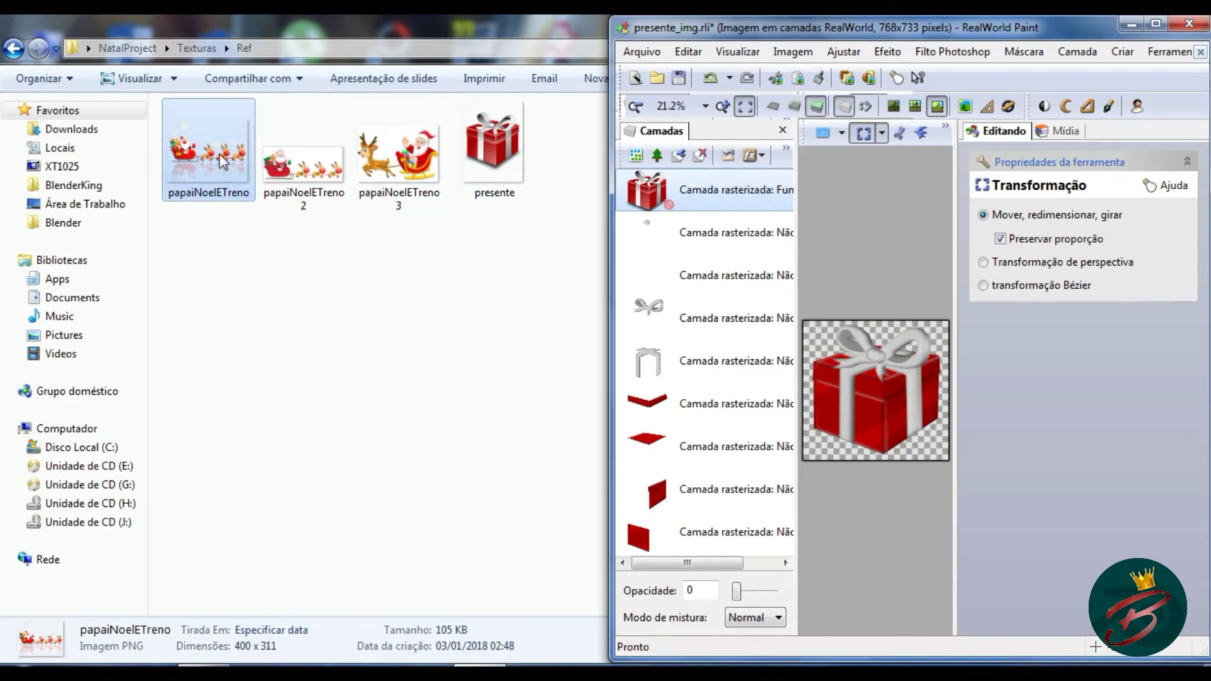
mouse_move(208, 152)
mouse_down()
mouse_move(649, 84)
mouse_move(760, 171)
mouse_up()
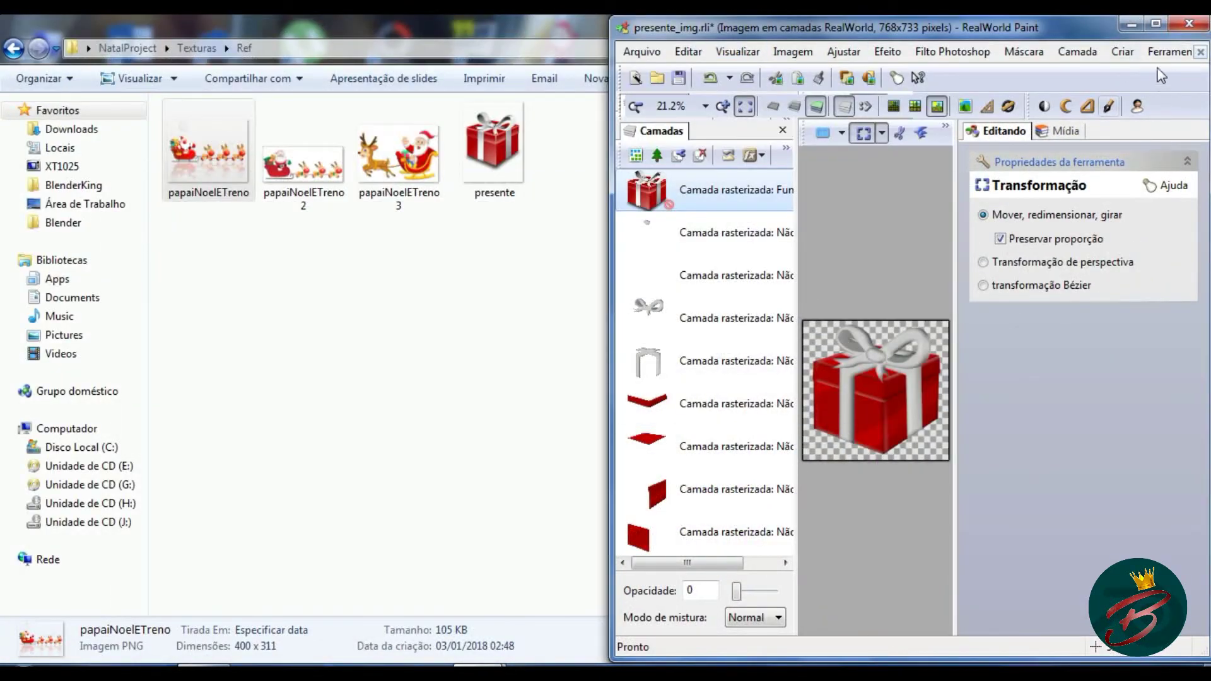
key(alt+F4)
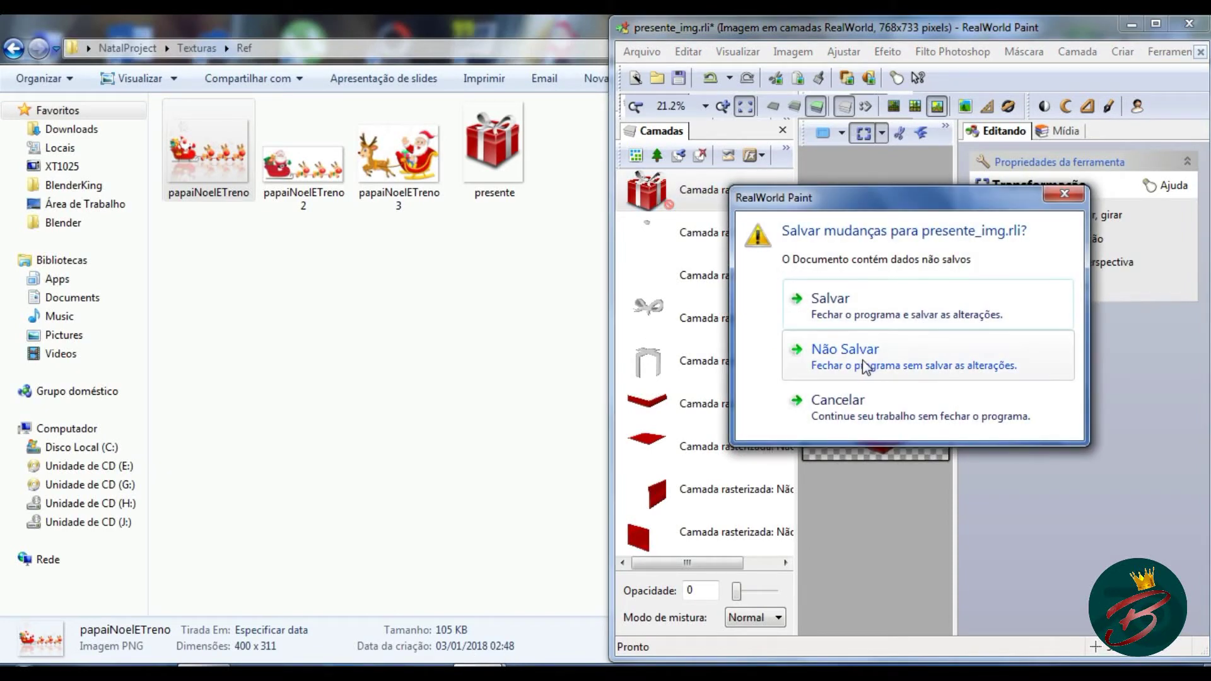
click(868, 365)
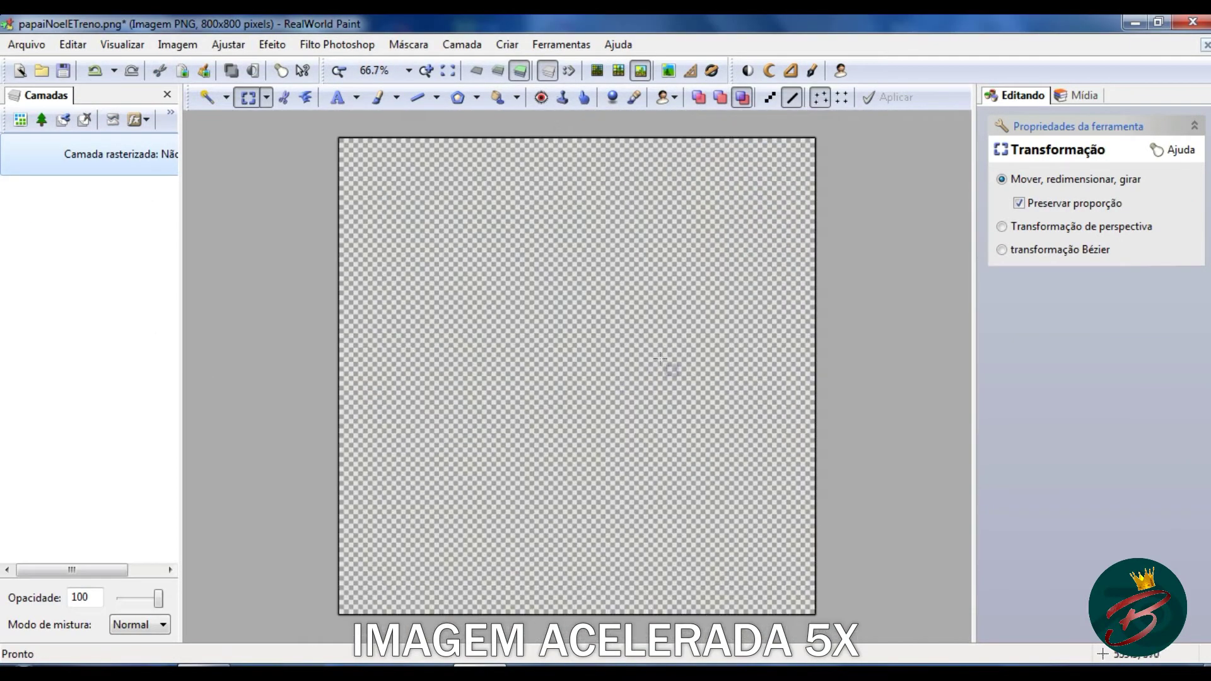
Copy Santa and the sleigh to their own layer, delete the original, and paste them enlarged
drag(454, 239, 625, 381)
key(ctrl+v)
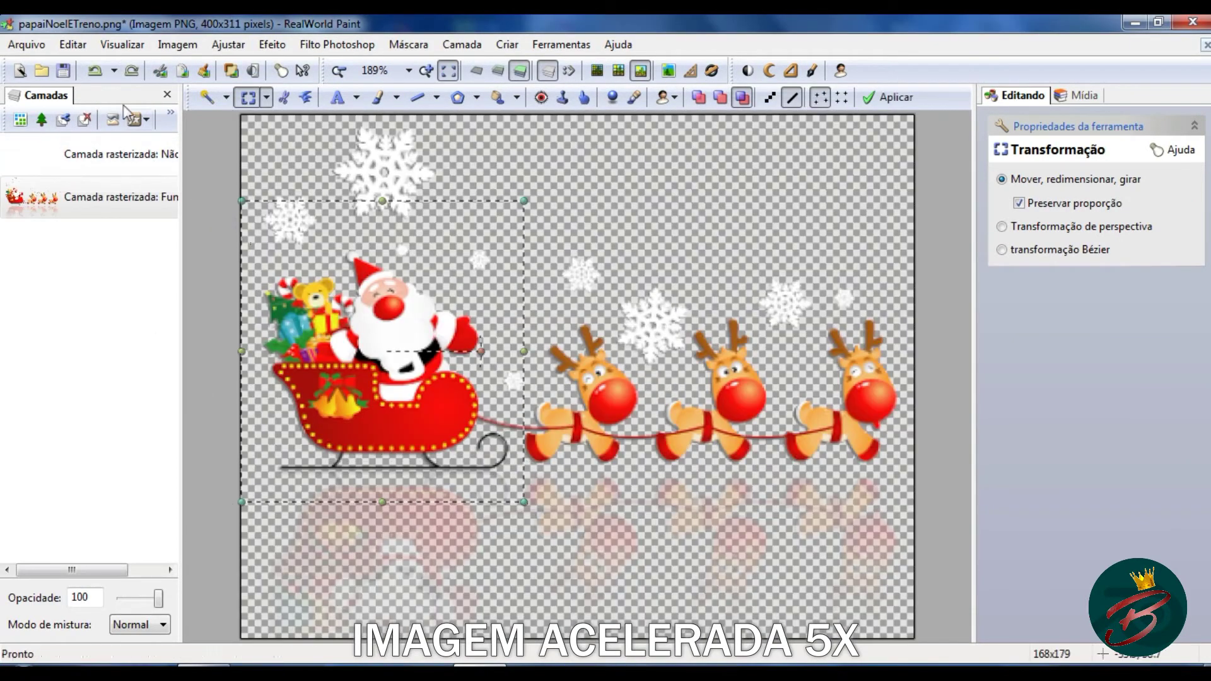
click(228, 44)
key(Delete)
key(ctrl+v)
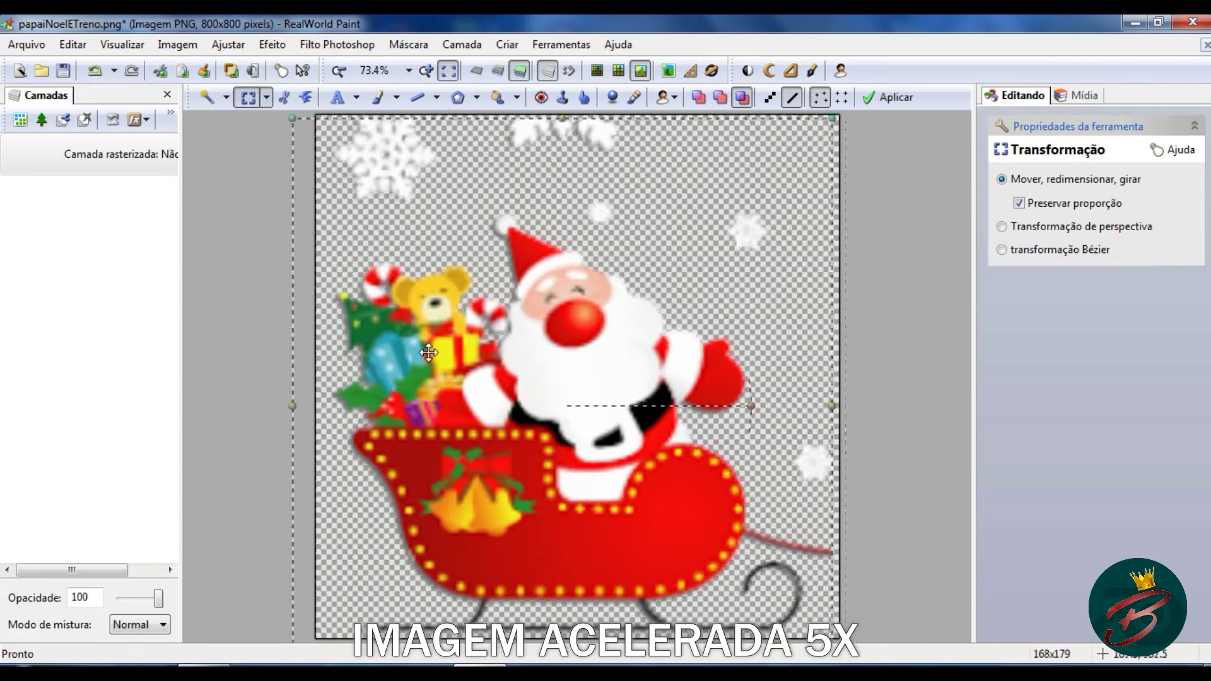
Trace the sleigh body with a dark-red (900000) effects freeform shape
click(477, 97)
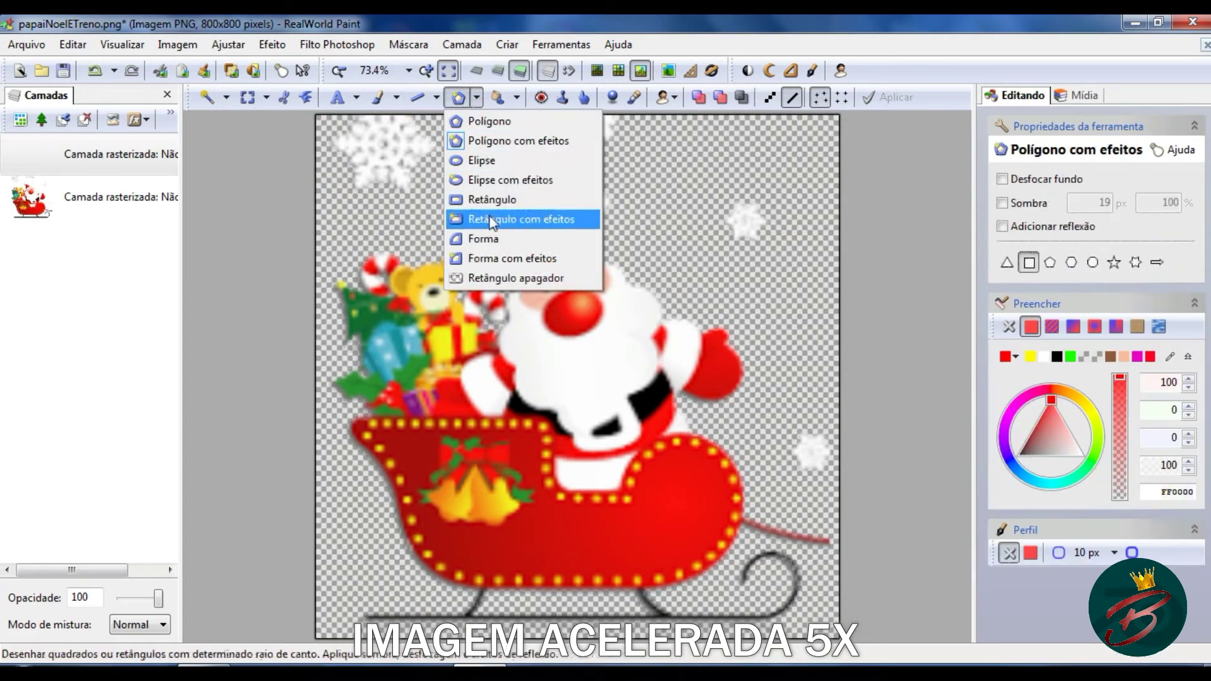
click(502, 257)
click(1010, 316)
click(1022, 358)
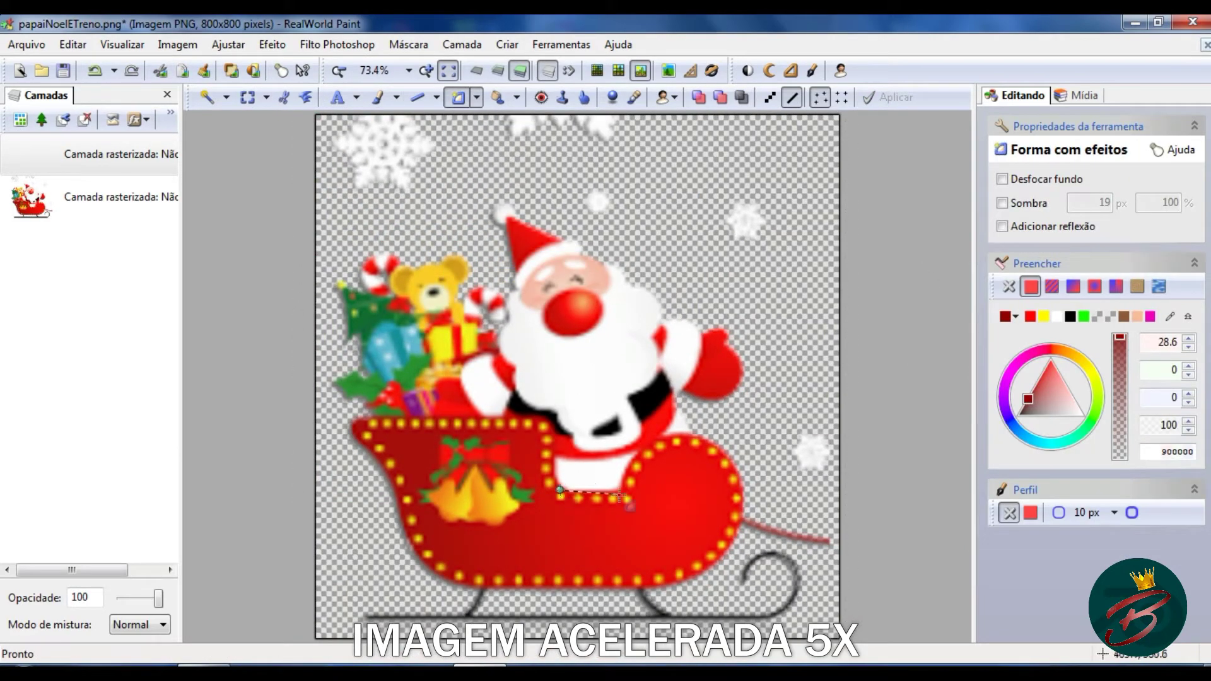
click(590, 489)
click(721, 500)
click(657, 549)
click(691, 445)
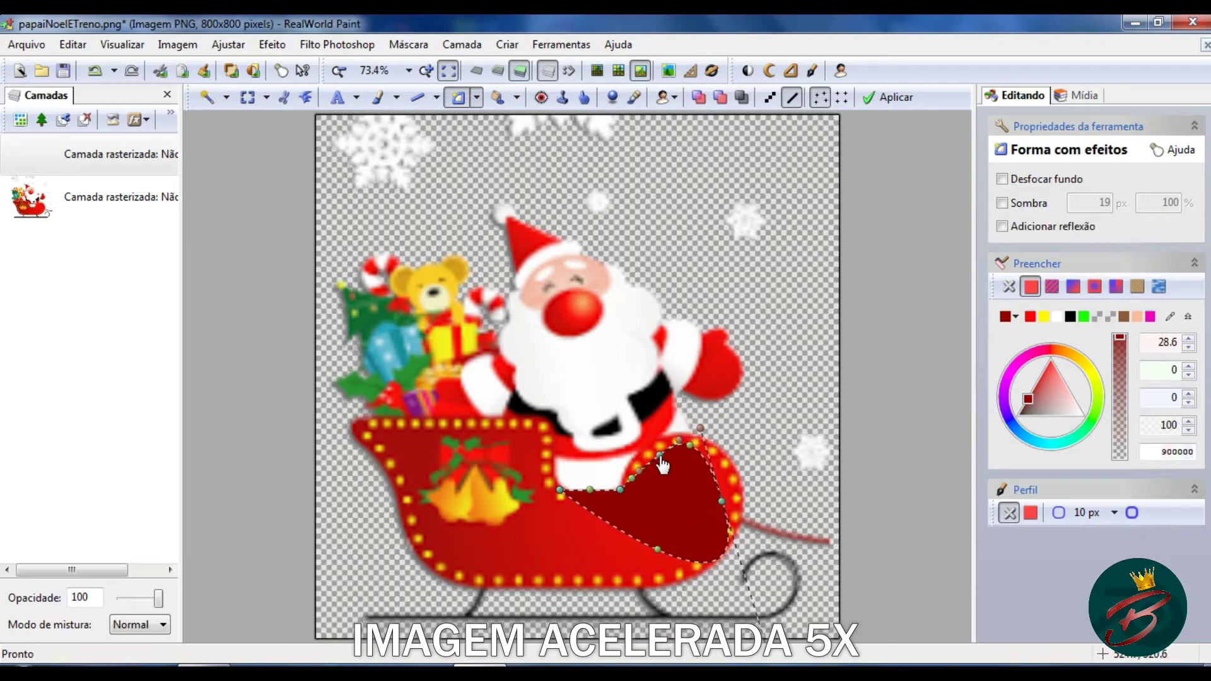
drag(661, 457, 655, 445)
drag(721, 500, 744, 491)
mouse_move(637, 568)
mouse_down()
mouse_move(599, 590)
mouse_move(434, 568)
mouse_move(356, 424)
mouse_up()
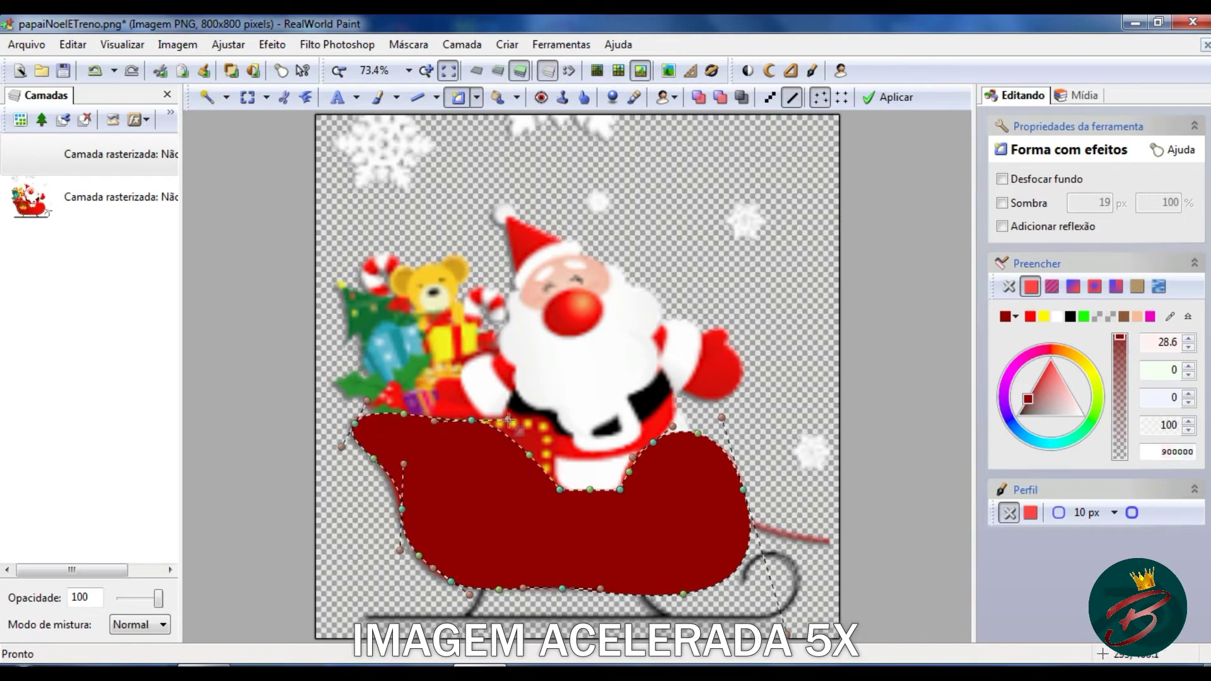
drag(465, 455, 470, 417)
Apply the sleigh shape, move the Santa layer above it, and add an empty top layer
right_click(630, 373)
click(631, 367)
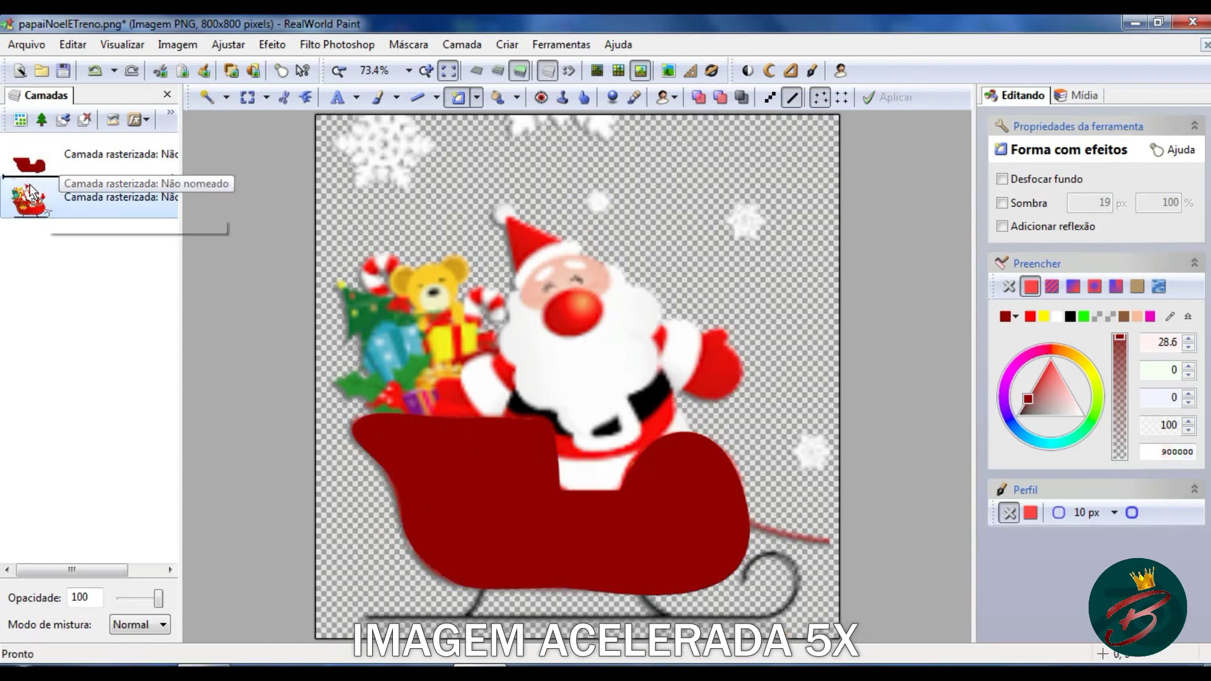
drag(28, 196, 28, 152)
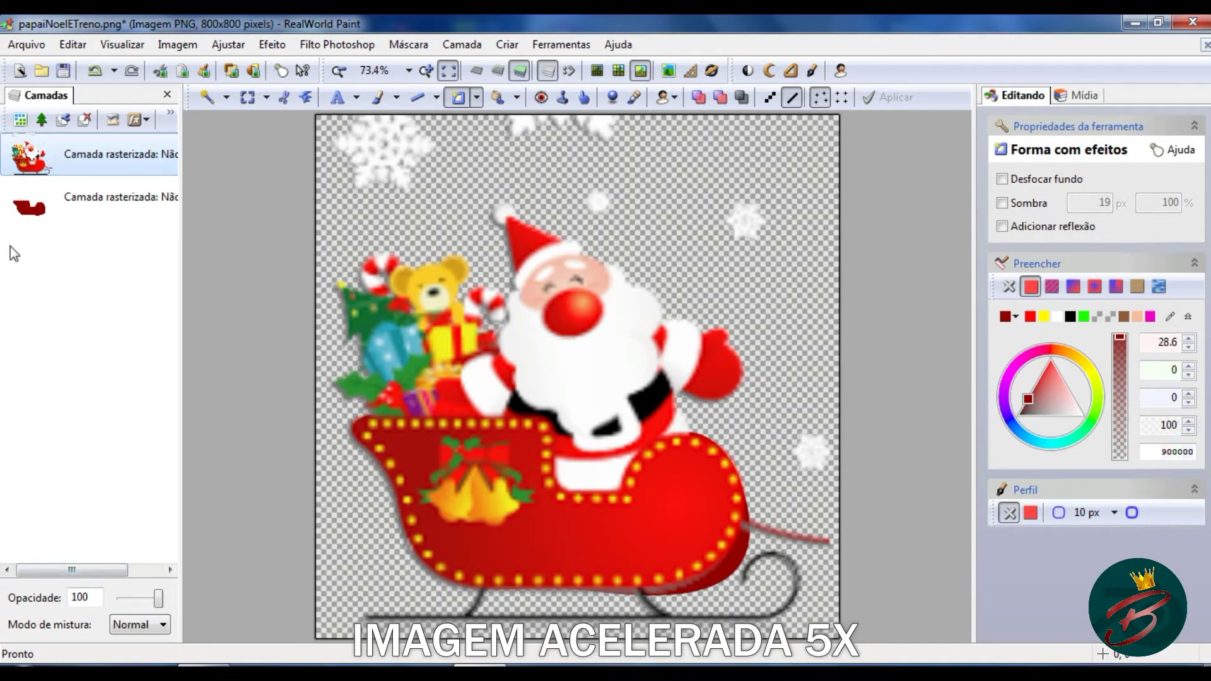
click(20, 119)
Bring the cyan light PNG from Blender > Texturas > Png into the drawing
right_click(76, 675)
click(126, 595)
click(70, 229)
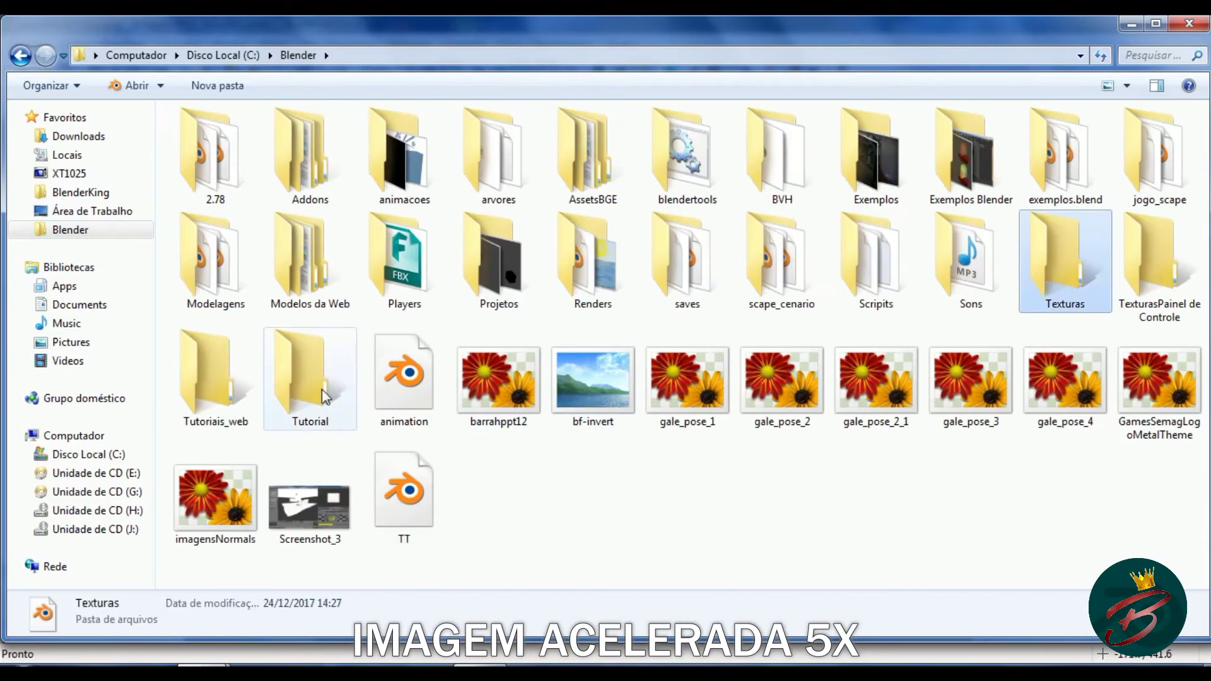
double_click(1065, 265)
double_click(202, 317)
scroll(606, 347, down, 15)
key(super+Left)
scroll(379, 347, up, 10)
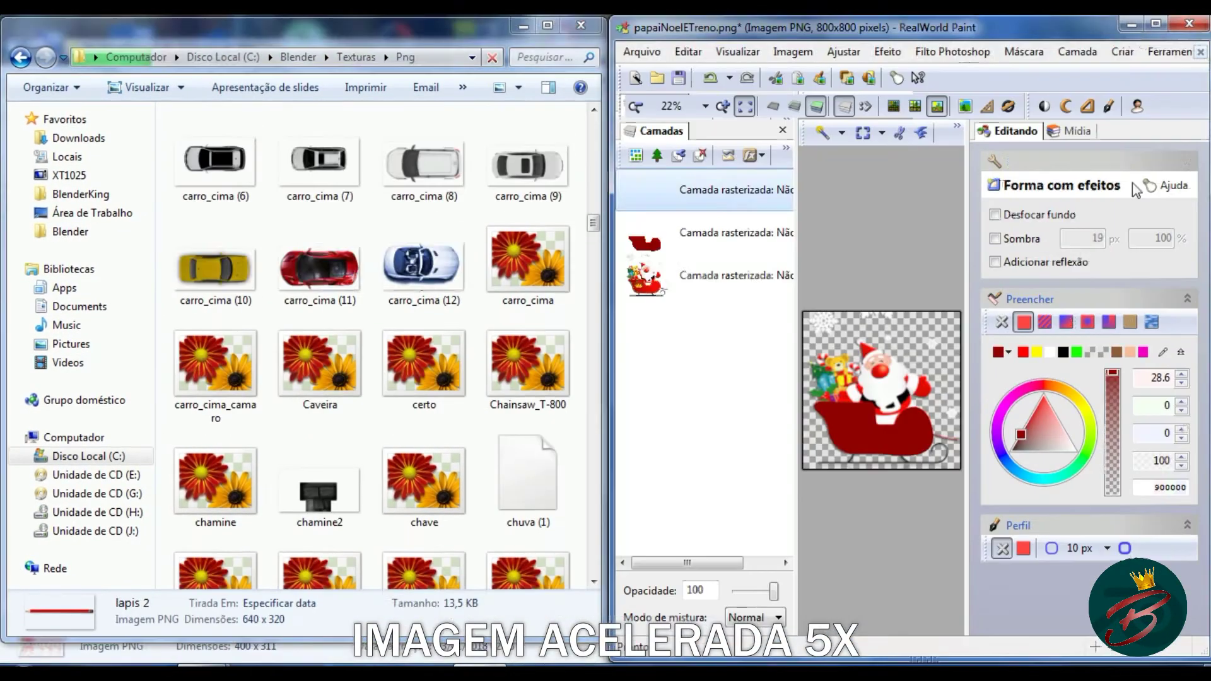
scroll(379, 347, down, 5)
drag(420, 340, 881, 391)
click(1156, 24)
Colourize the light yellow and move it up and left on the canvas
click(227, 44)
click(252, 190)
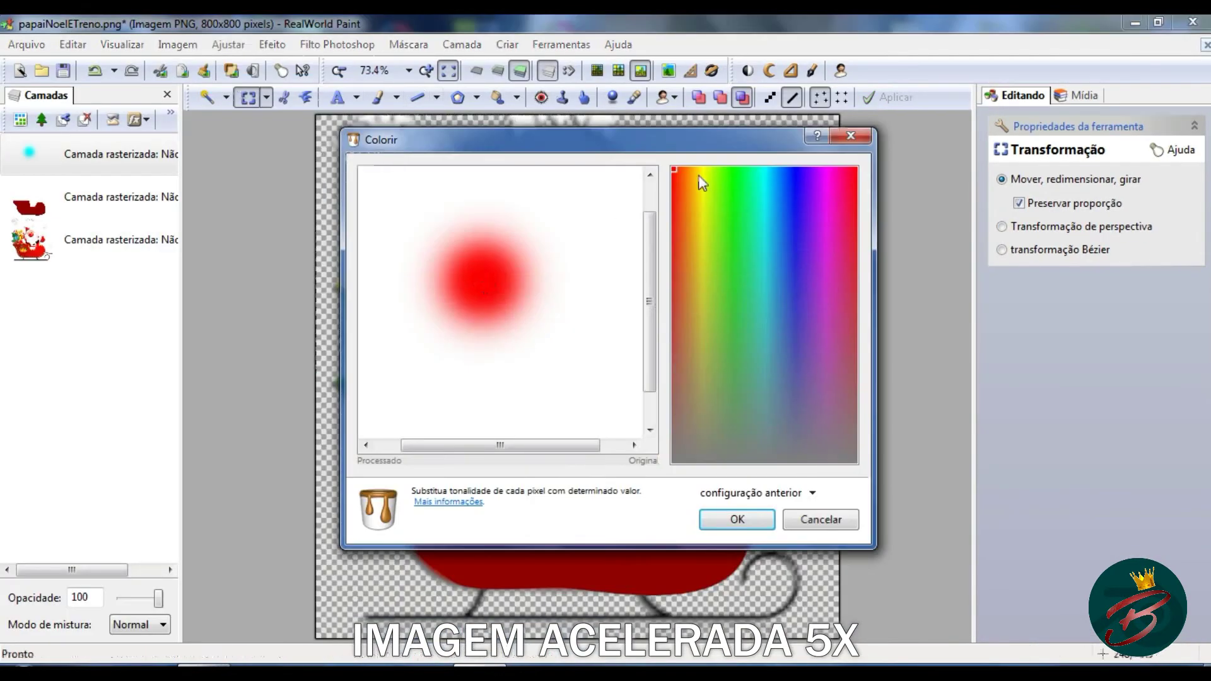
click(702, 183)
click(737, 519)
drag(525, 338, 374, 200)
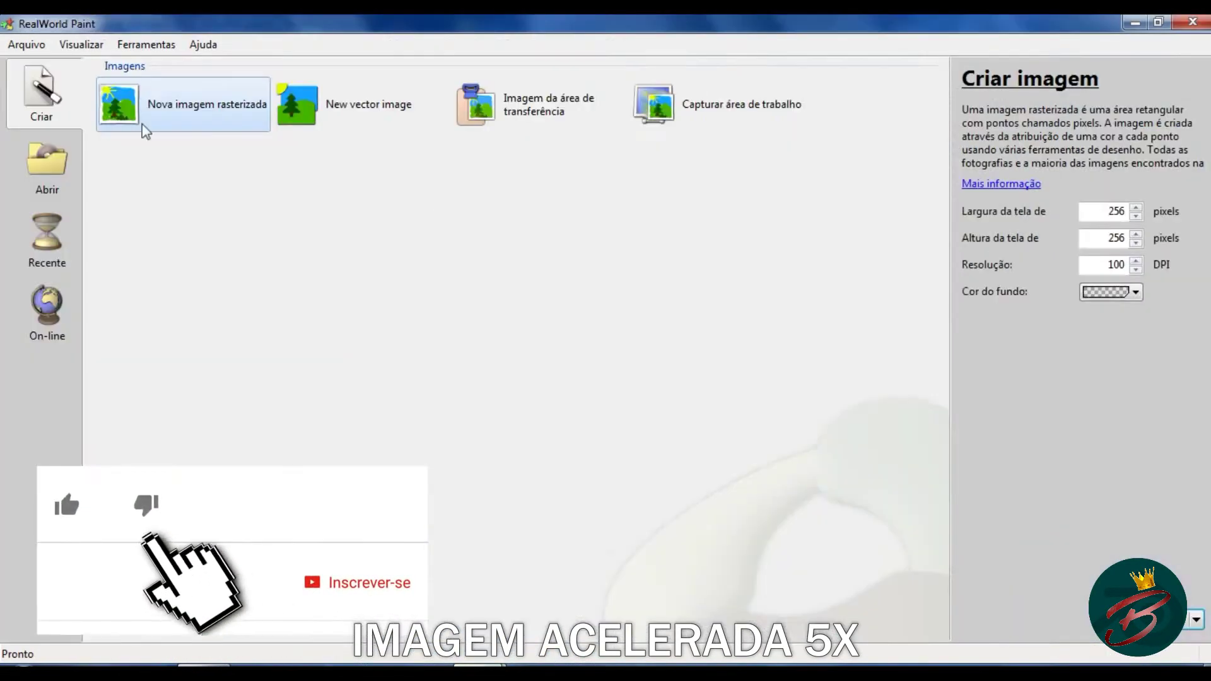
Recolour Luz-Mariia7.png yellow the same way and save it as 'light'
double_click(1068, 229)
scroll(416, 284, down, 5)
click(215, 344)
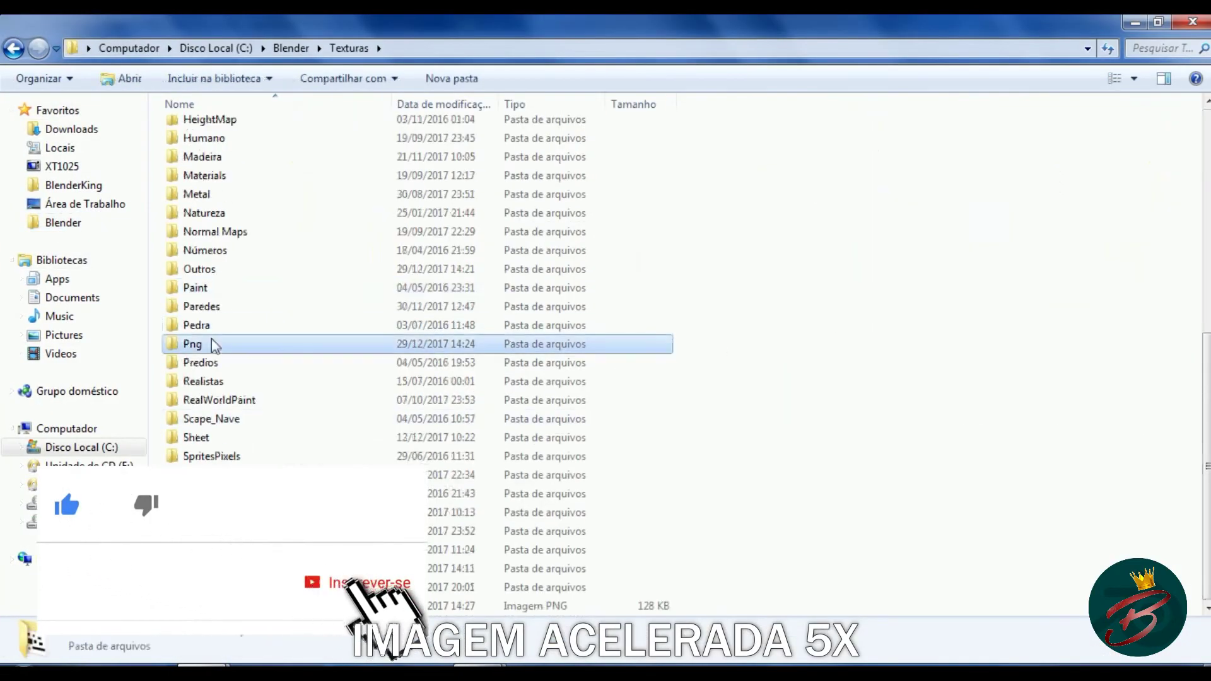
double_click(214, 344)
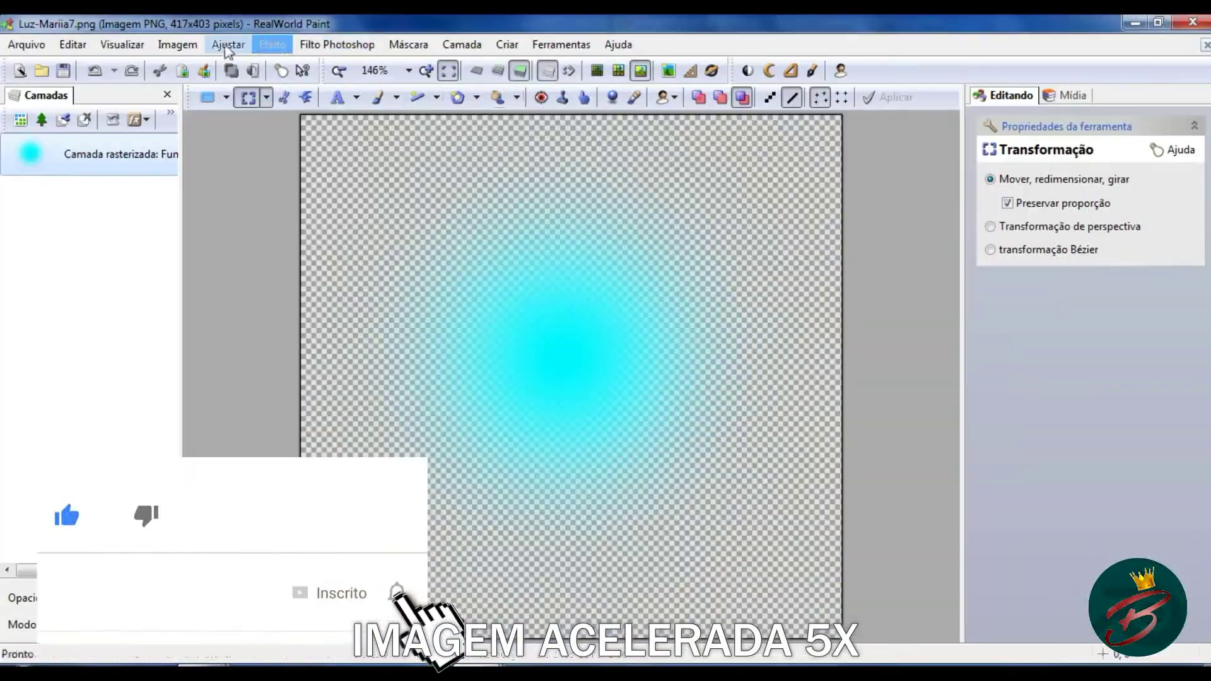
click(735, 517)
key(ctrl+s)
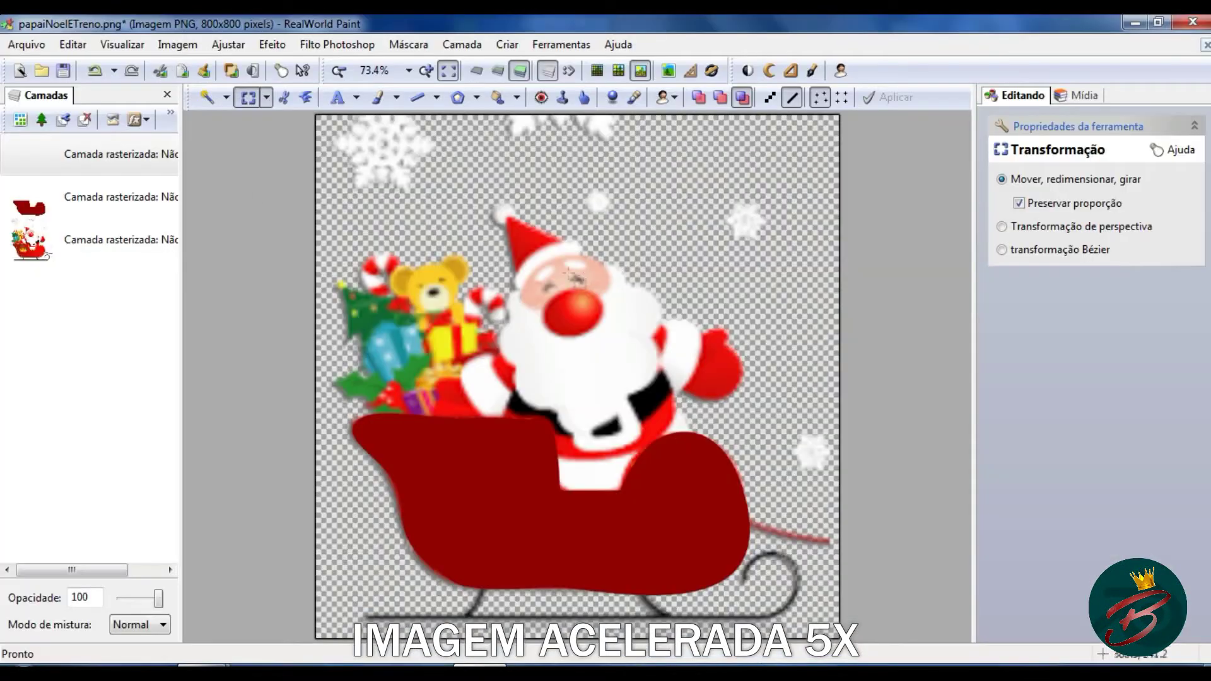
Load the yellow light as the effects-brush pattern with rotation off and stamp lights along the sleigh rim
click(378, 97)
click(1146, 261)
click(312, 315)
double_click(421, 318)
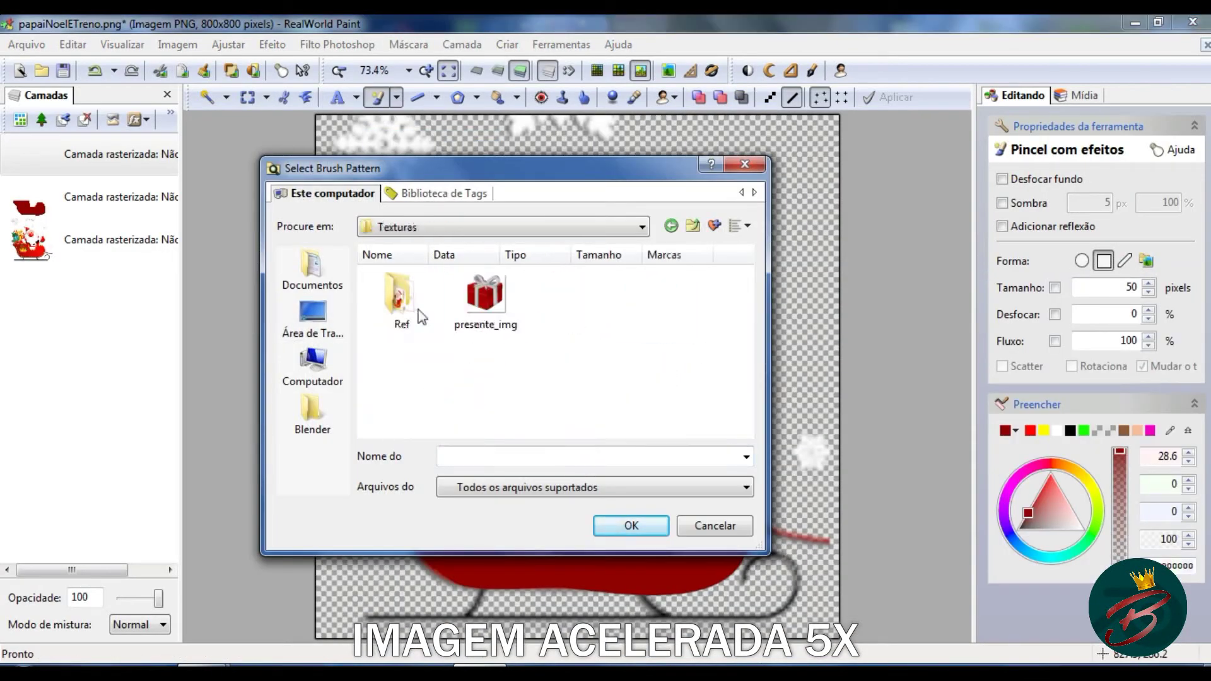
double_click(485, 294)
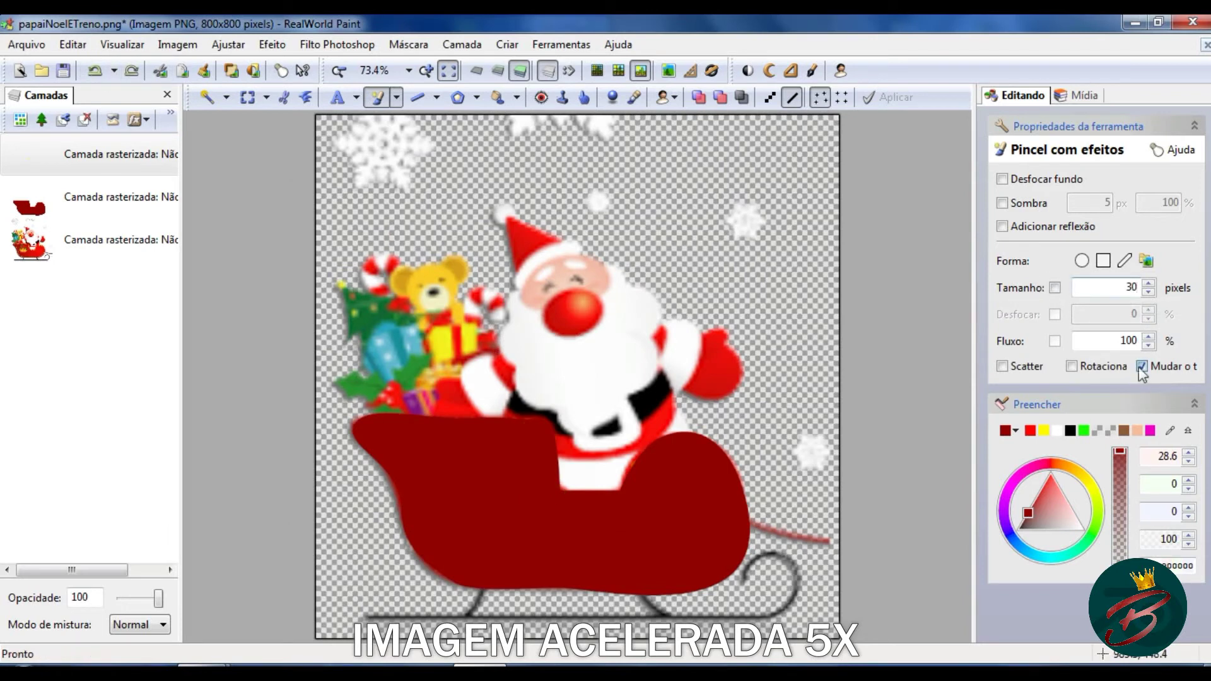
click(1071, 366)
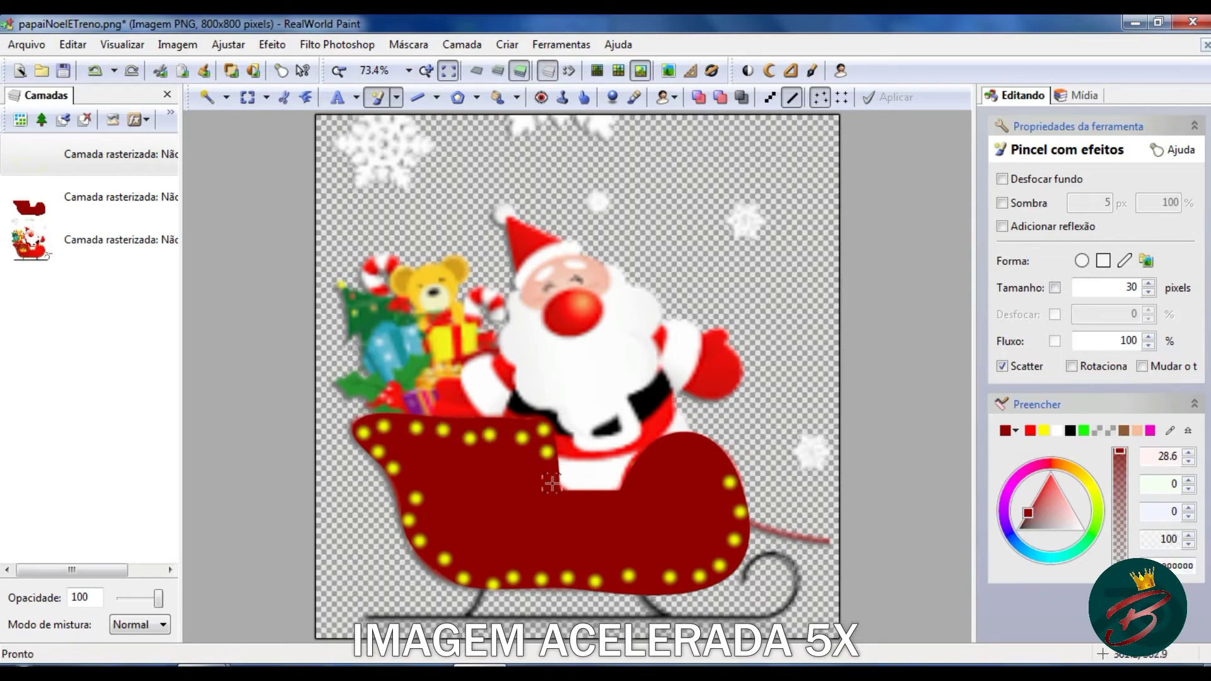
scroll(443, 548, down, 2)
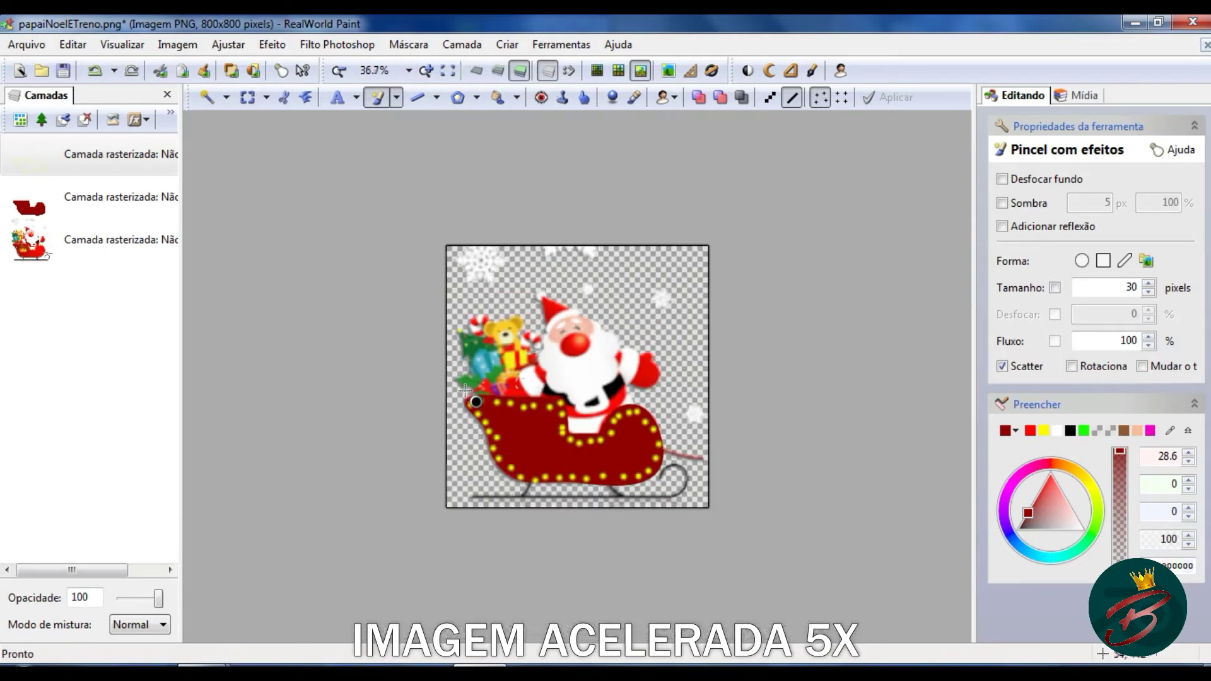
Give the red sleigh shape layer an inner shadow
click(95, 197)
click(770, 70)
click(763, 544)
click(770, 71)
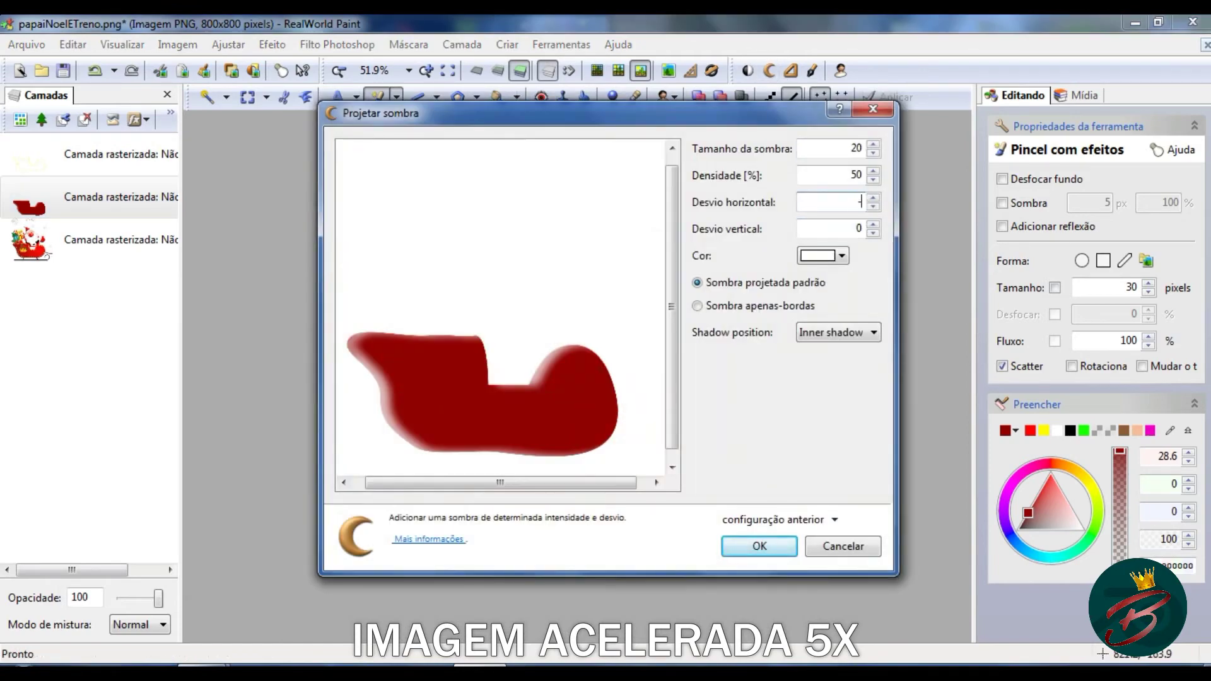
click(764, 543)
scroll(650, 548, up, 2)
scroll(650, 549, down, 1)
scroll(650, 549, up, 2)
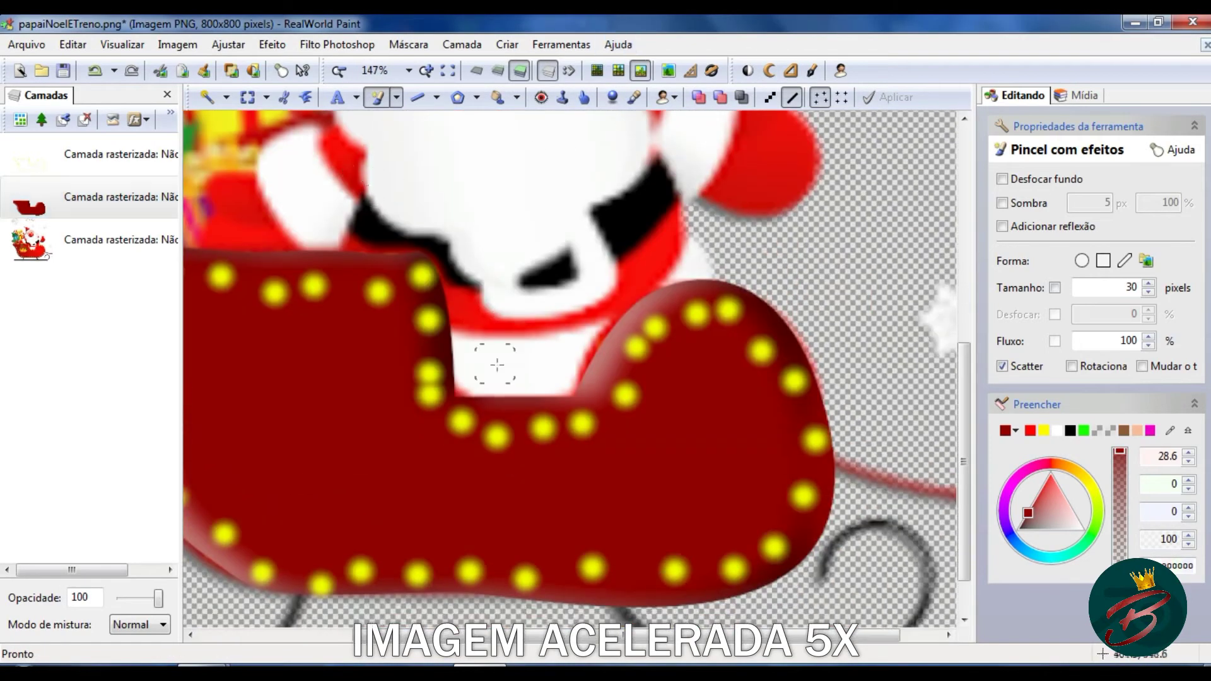
Outline a thin dark-red rectangular panel on the sleigh front with the effects line
click(436, 97)
click(498, 139)
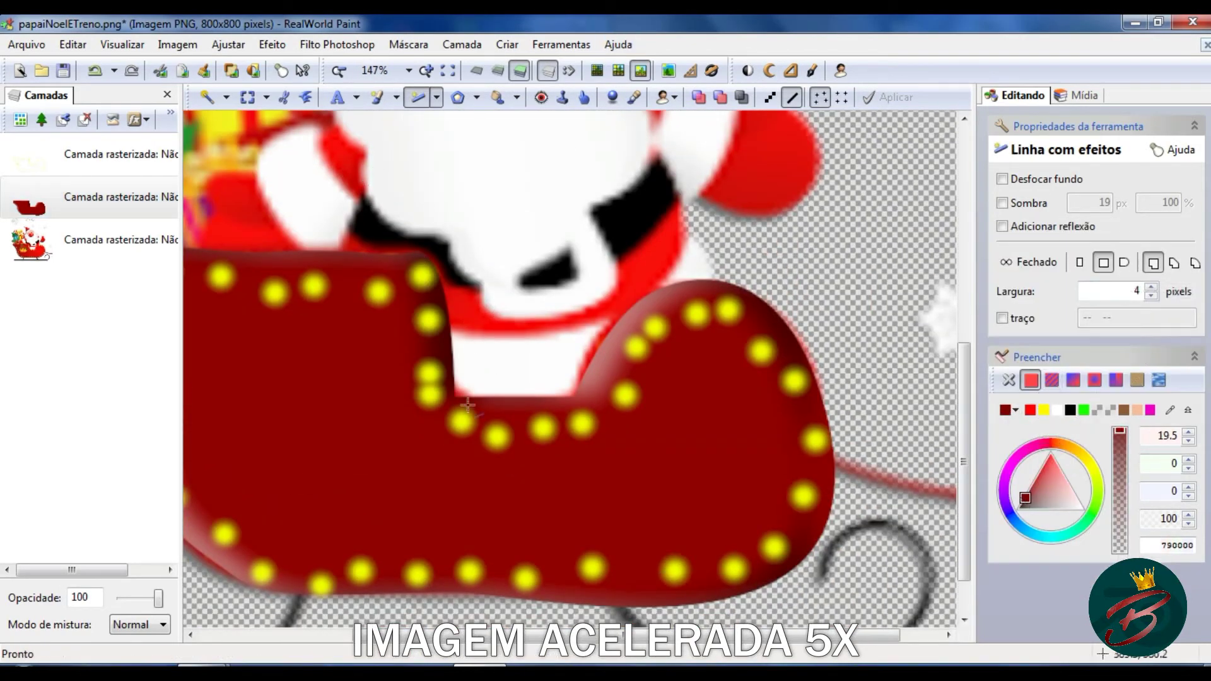
drag(1022, 493, 1006, 503)
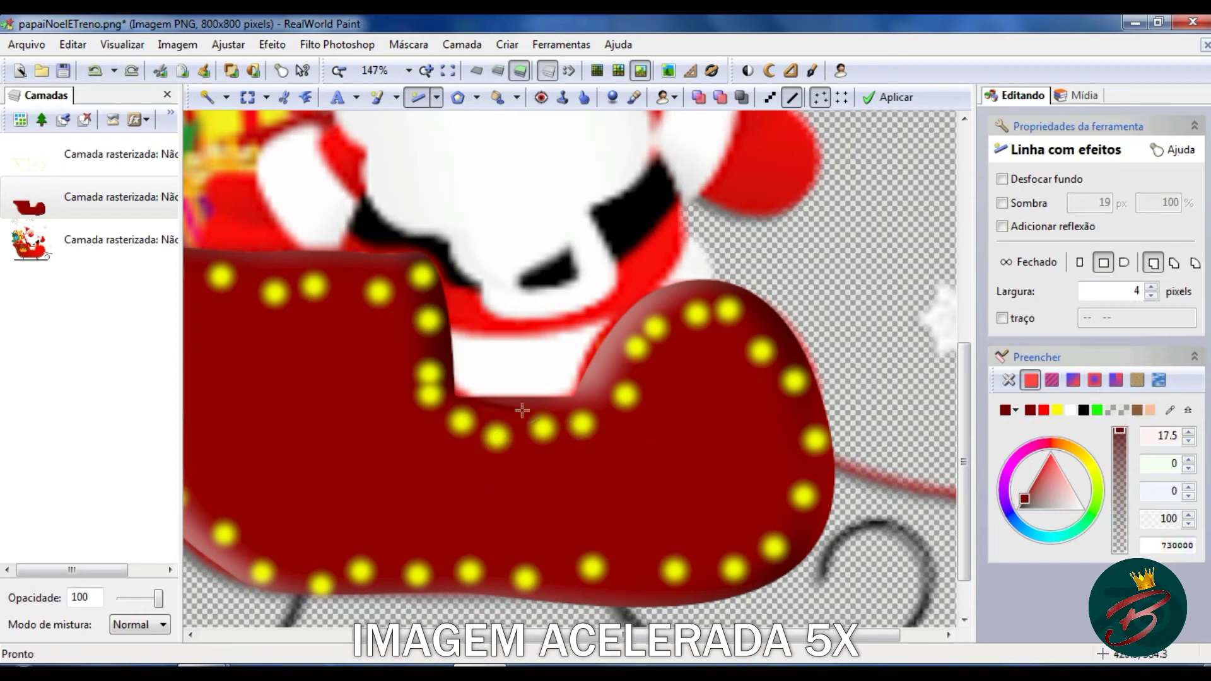
click(574, 396)
click(454, 398)
click(443, 534)
double_click(567, 537)
click(1018, 509)
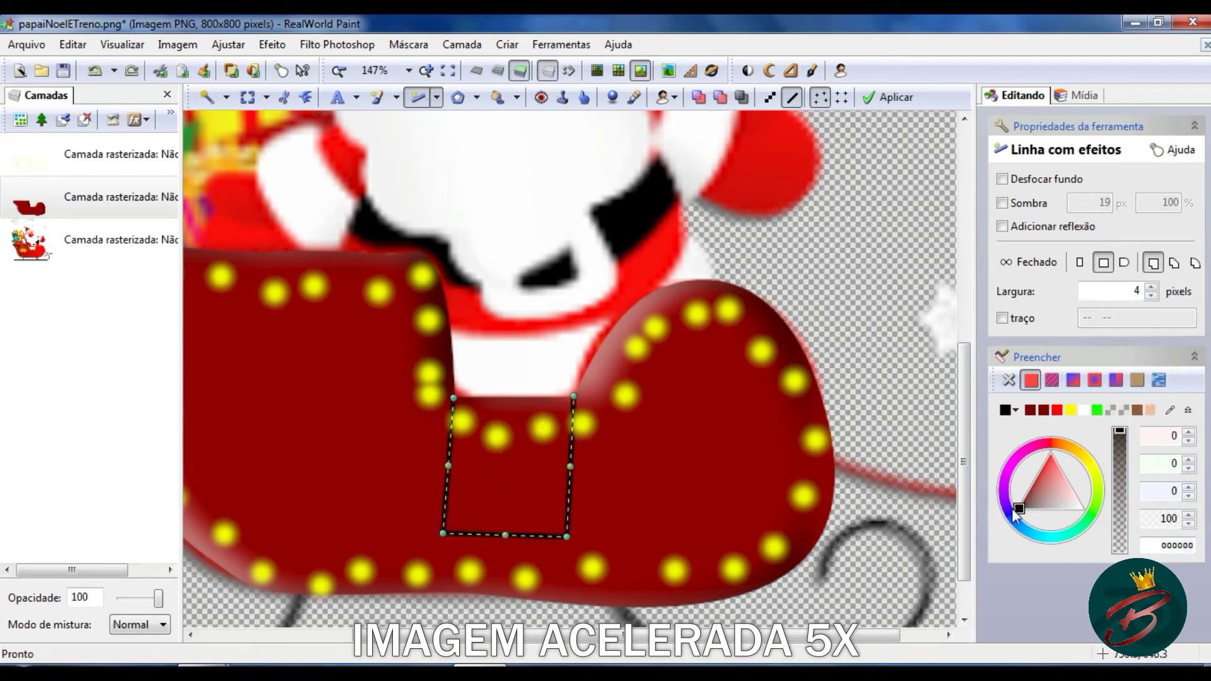
drag(1018, 510, 1021, 504)
key(Return)
Switch to the pencil and select the top layer of the stack
scroll(570, 369, up, 5)
click(397, 98)
click(411, 200)
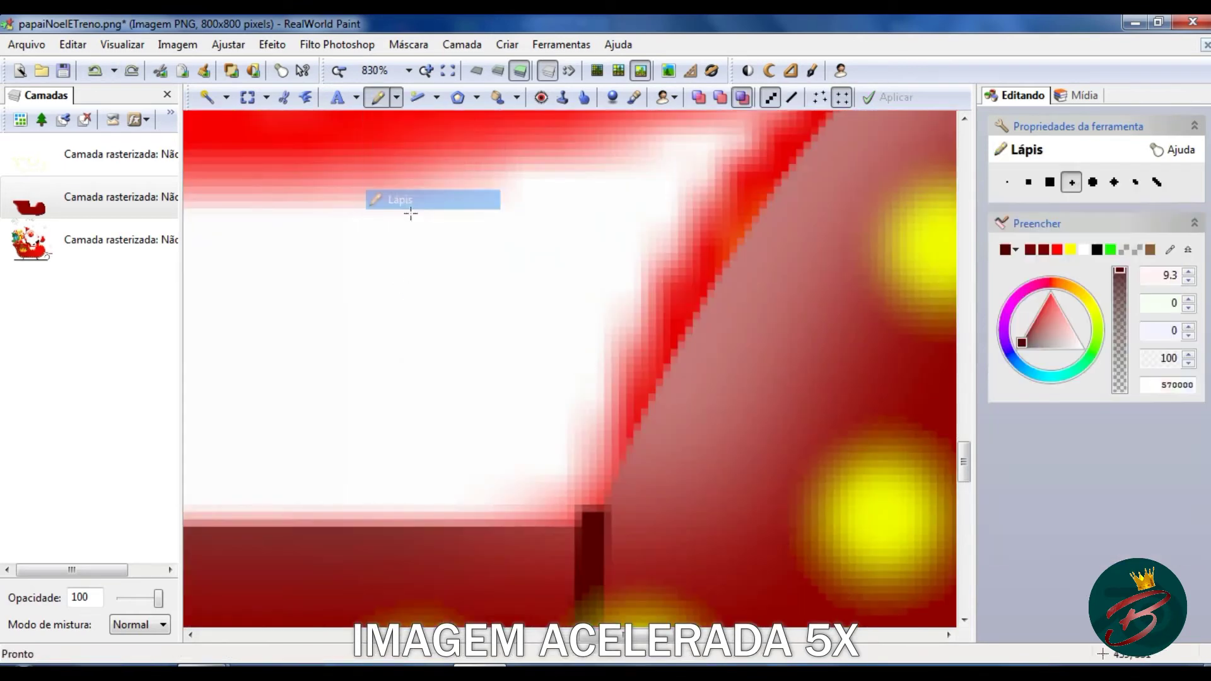
scroll(582, 500, down, 3)
scroll(623, 487, down, 3)
scroll(739, 419, down, 2)
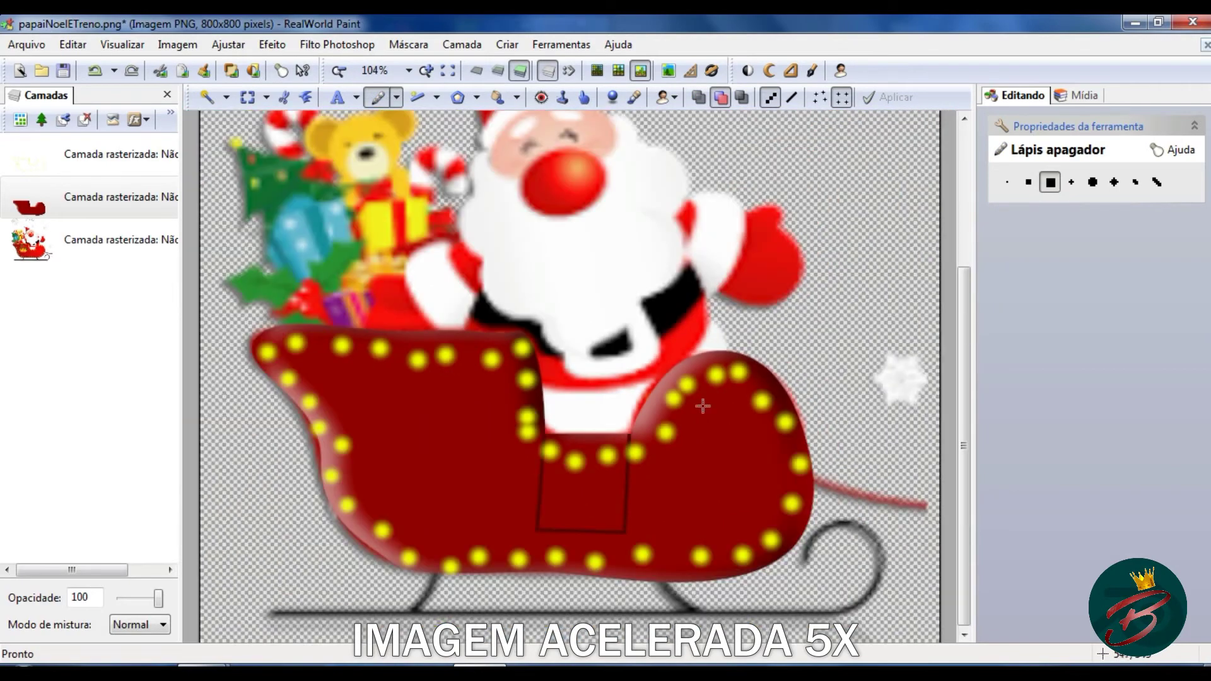
click(95, 154)
scroll(438, 279, down, 1)
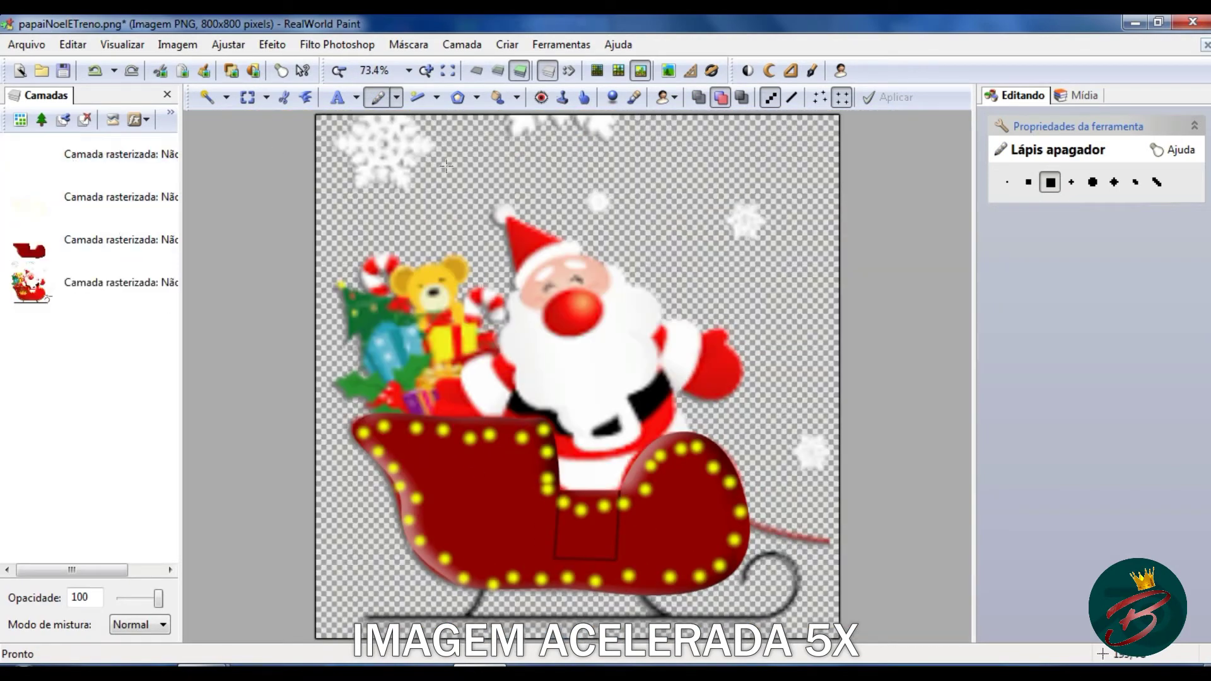
Draw a tan circle over Santa's face on the top layer
double_click(120, 154)
drag(97, 568, 132, 567)
click(476, 97)
drag(519, 254, 622, 357)
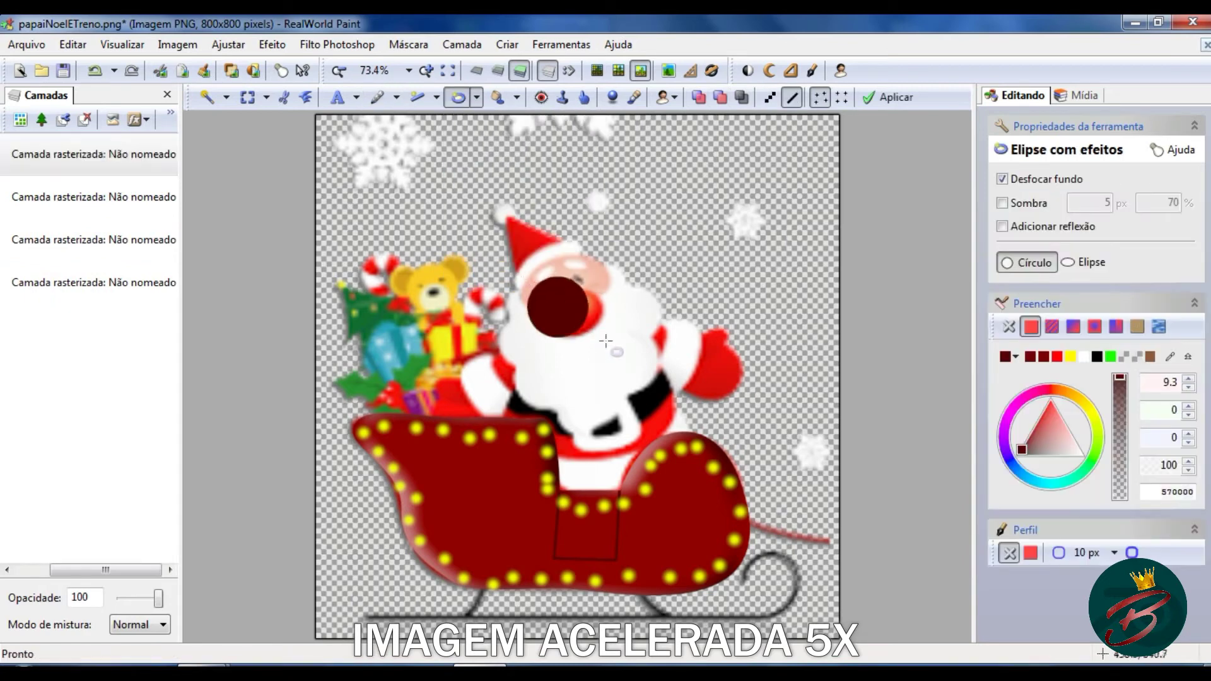
click(1015, 356)
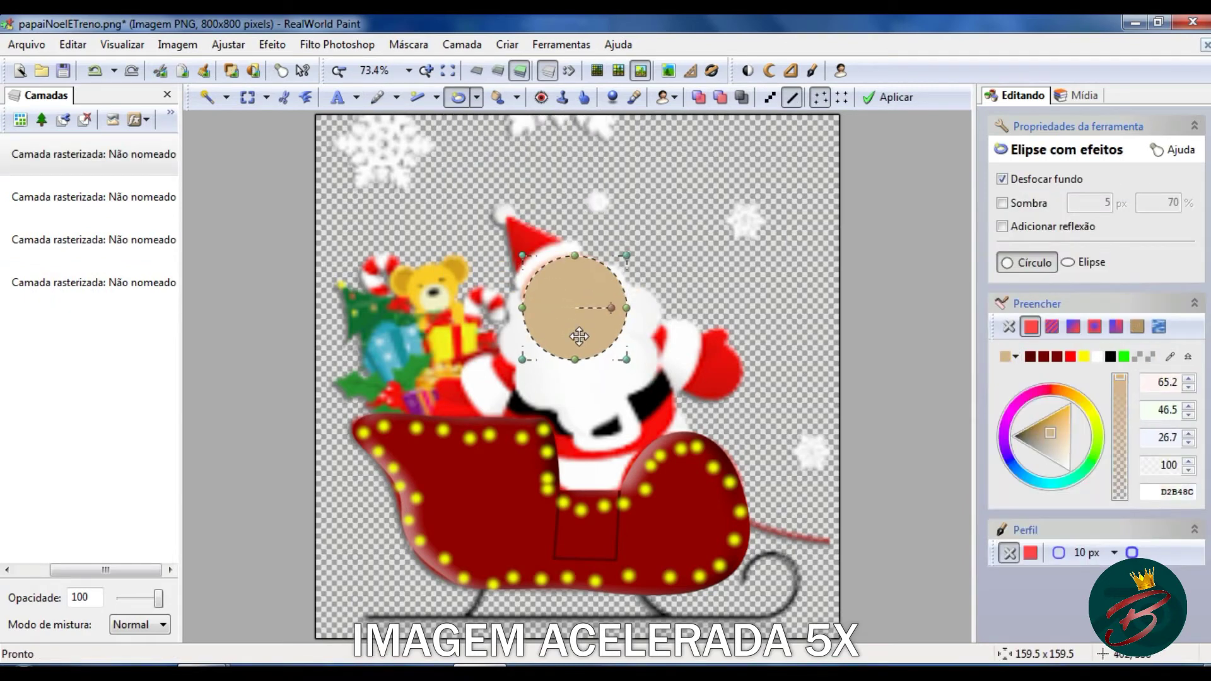
key(Return)
Build Santa's beard from several white circles plus a small cheek ellipse
drag(606, 284, 664, 342)
click(1015, 357)
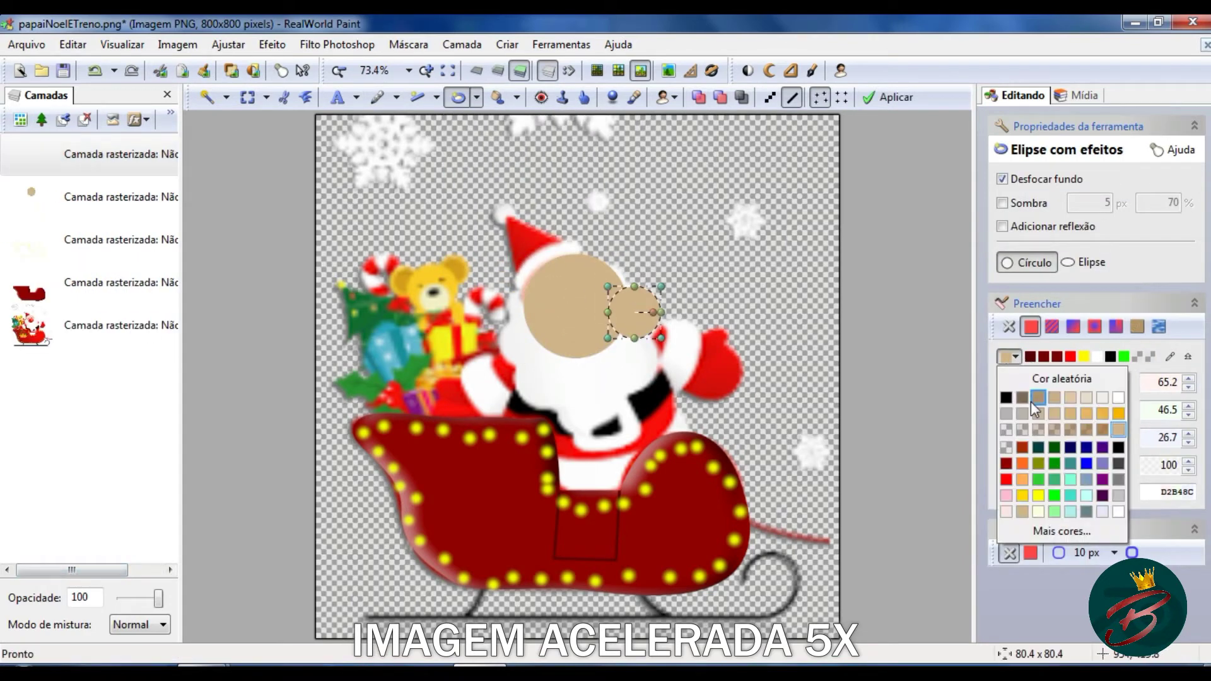
click(1031, 401)
drag(556, 351, 637, 432)
drag(518, 333, 596, 424)
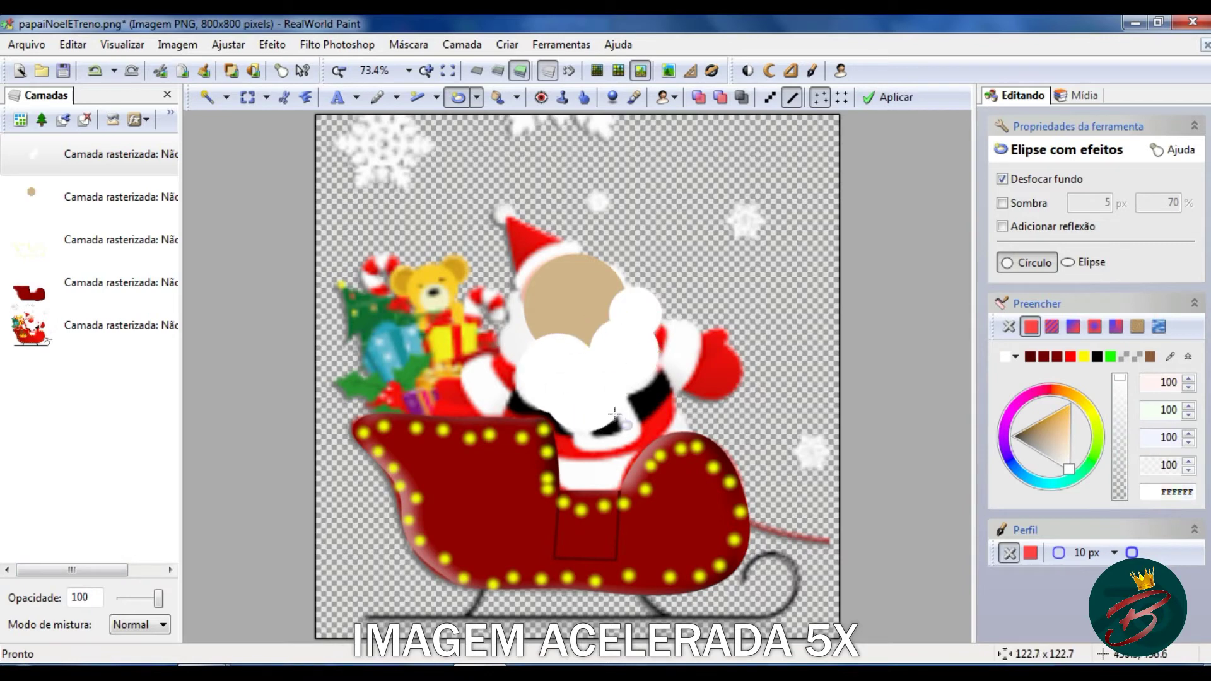
drag(490, 318, 551, 390)
click(1085, 262)
drag(509, 295, 541, 338)
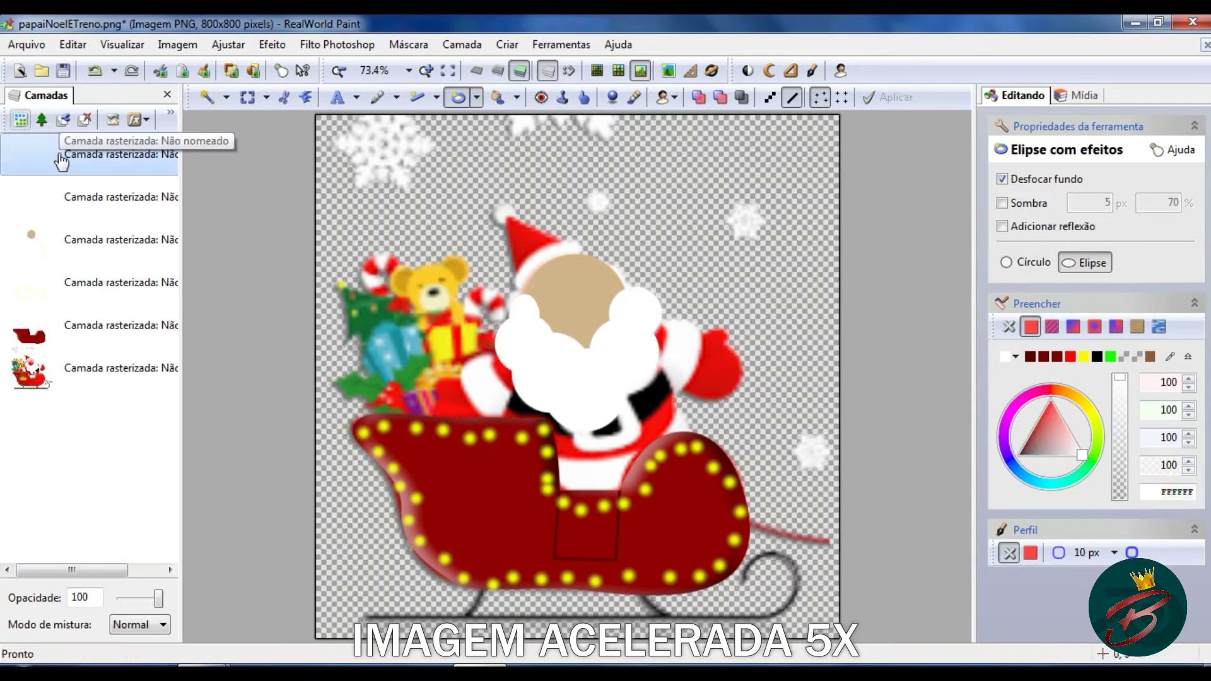
key(Return)
click(1022, 262)
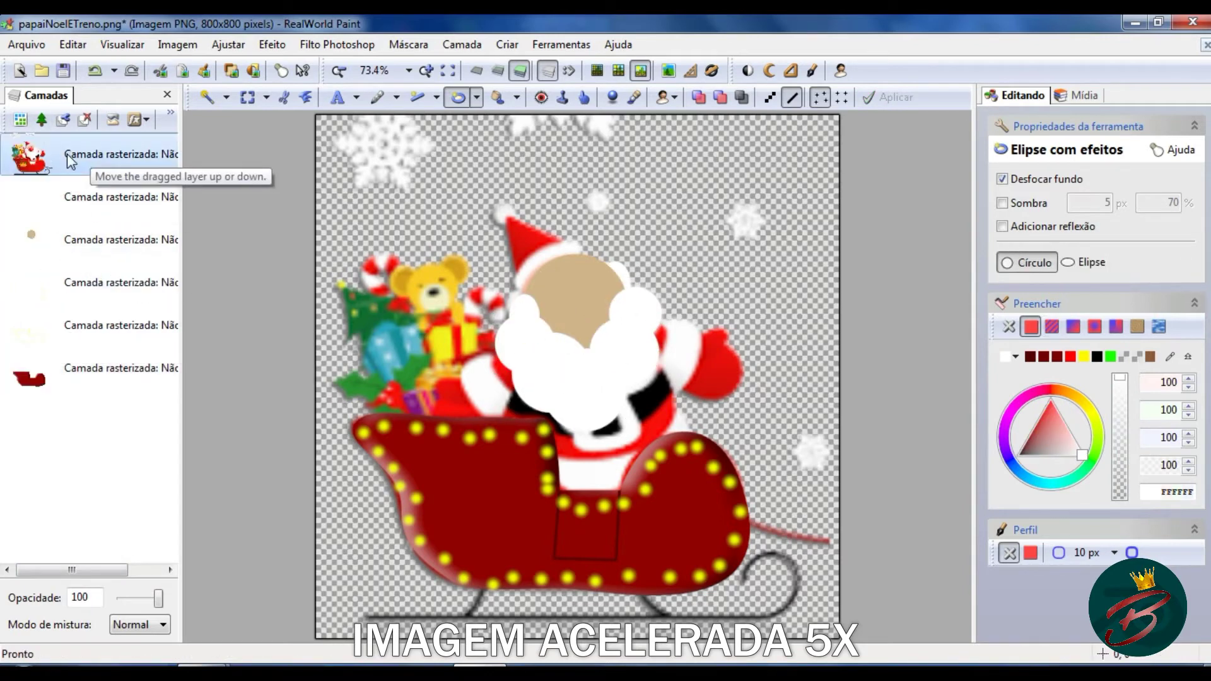
scroll(631, 309, up, 3)
Draw a closed black eye curve and white eyebrows, the right one at width 15
click(418, 97)
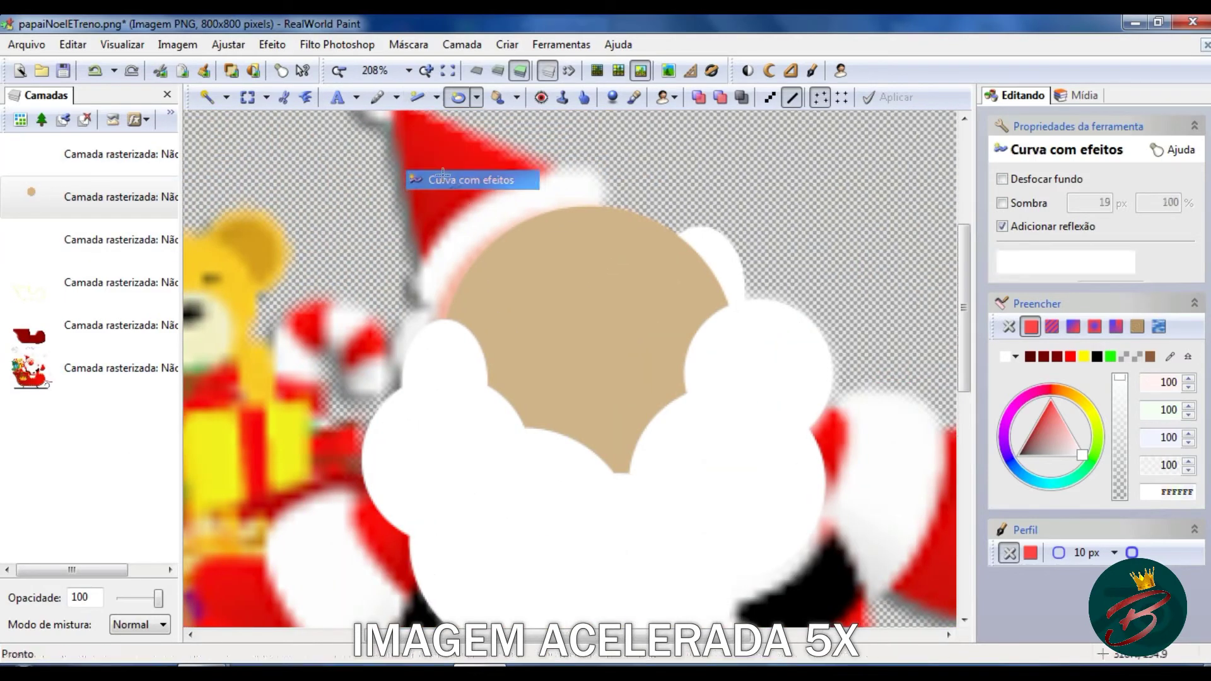
drag(553, 307, 498, 325)
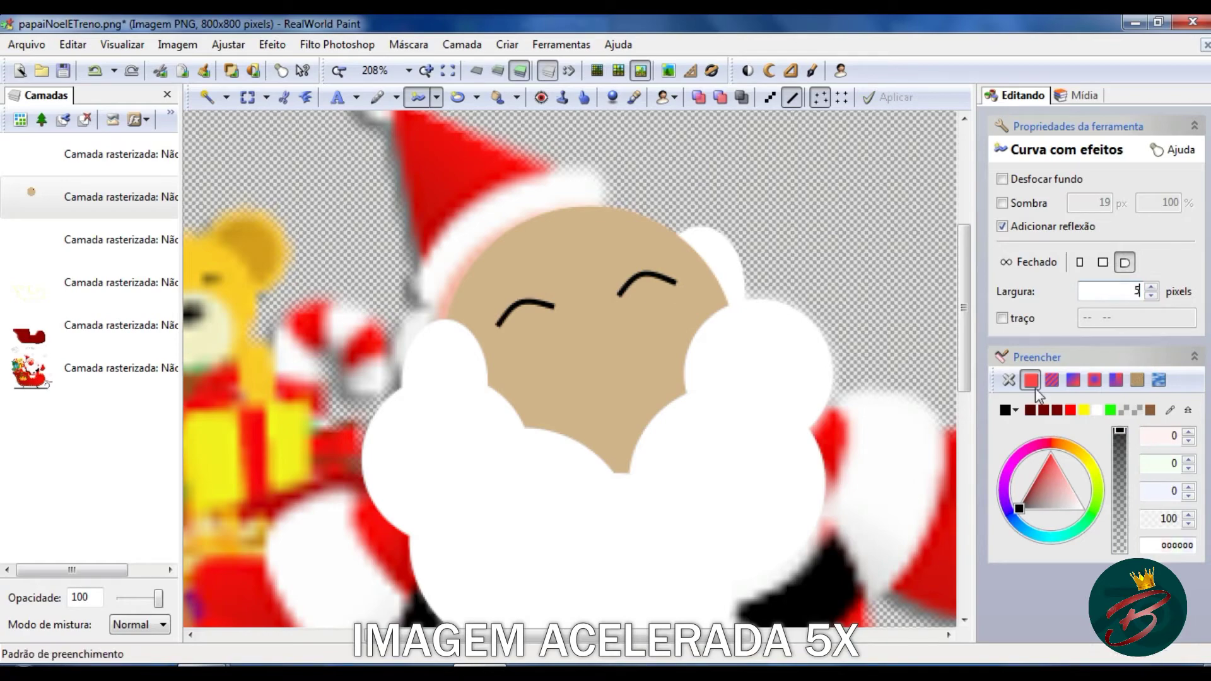
click(1098, 410)
mouse_move(555, 309)
mouse_down()
mouse_move(492, 325)
mouse_move(524, 278)
mouse_up()
triple_click(1110, 290)
text(15)
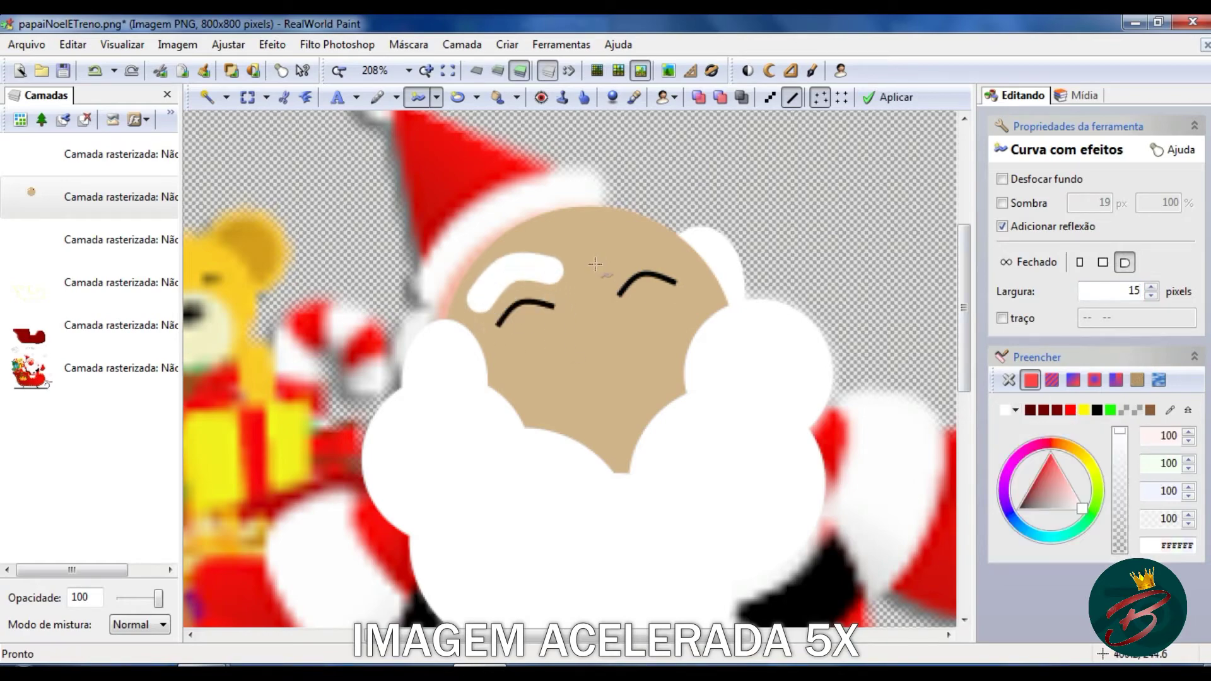
drag(594, 264, 672, 258)
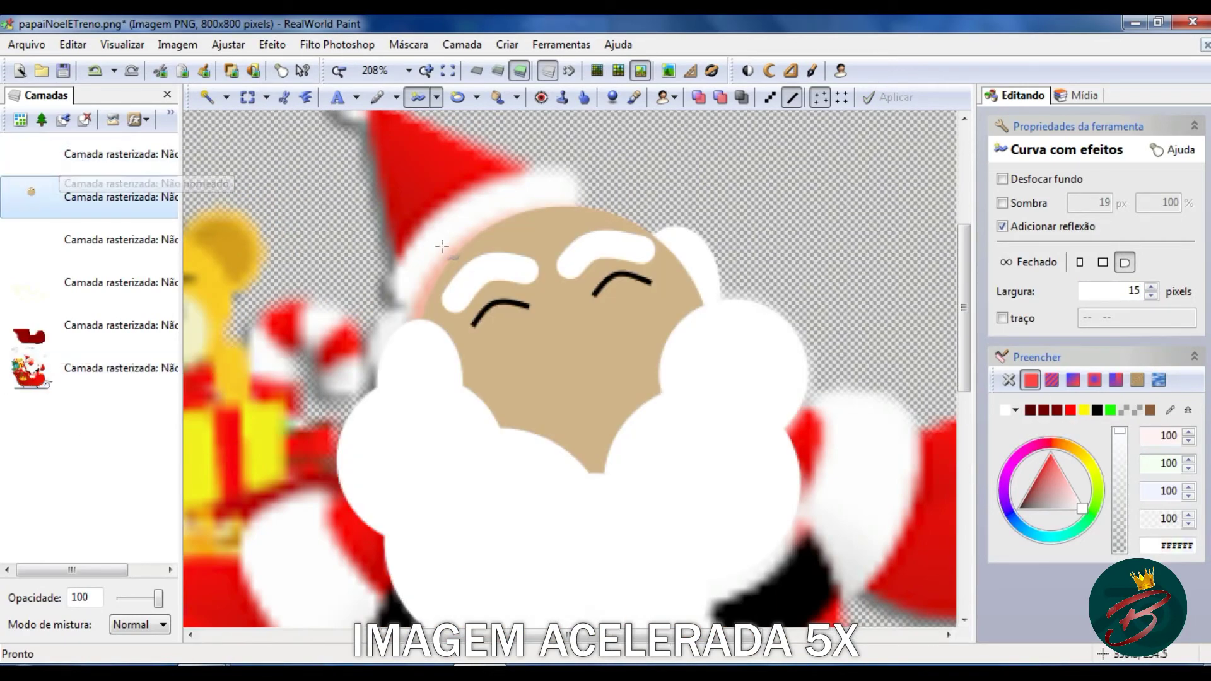
Add a pure red circle for Santa's nose and position it
click(1015, 410)
click(1007, 449)
click(457, 97)
drag(512, 369, 673, 530)
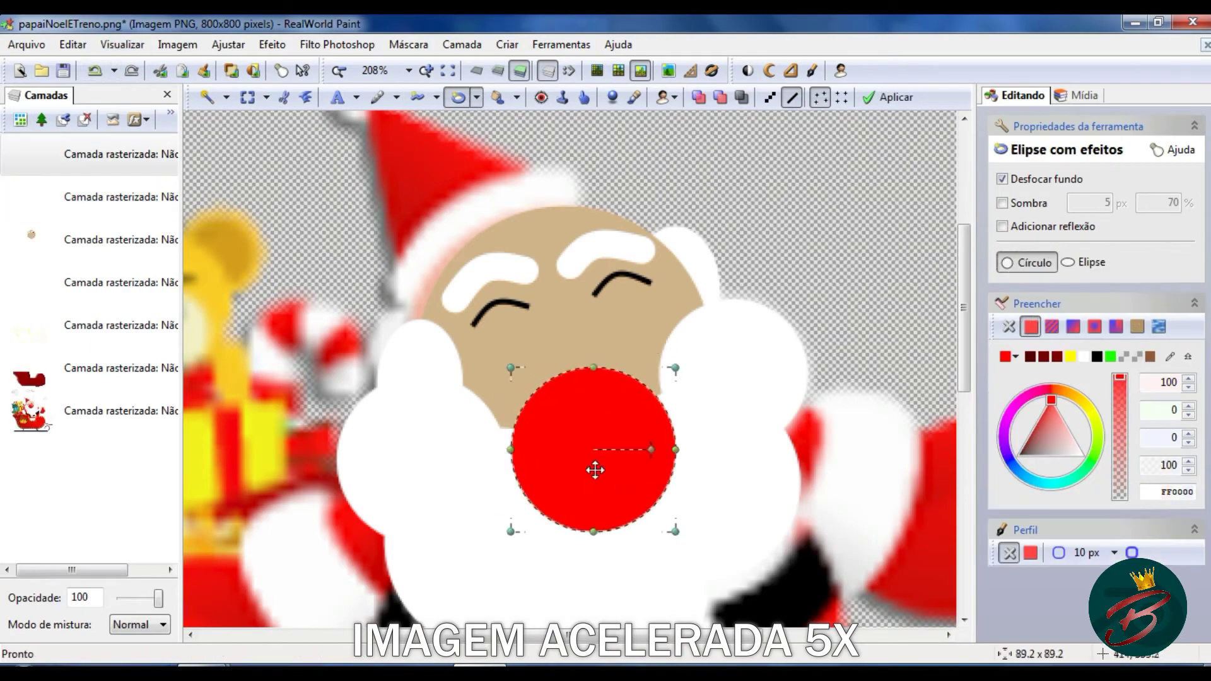
drag(595, 470, 583, 434)
key(Return)
scroll(839, 302, down, 3)
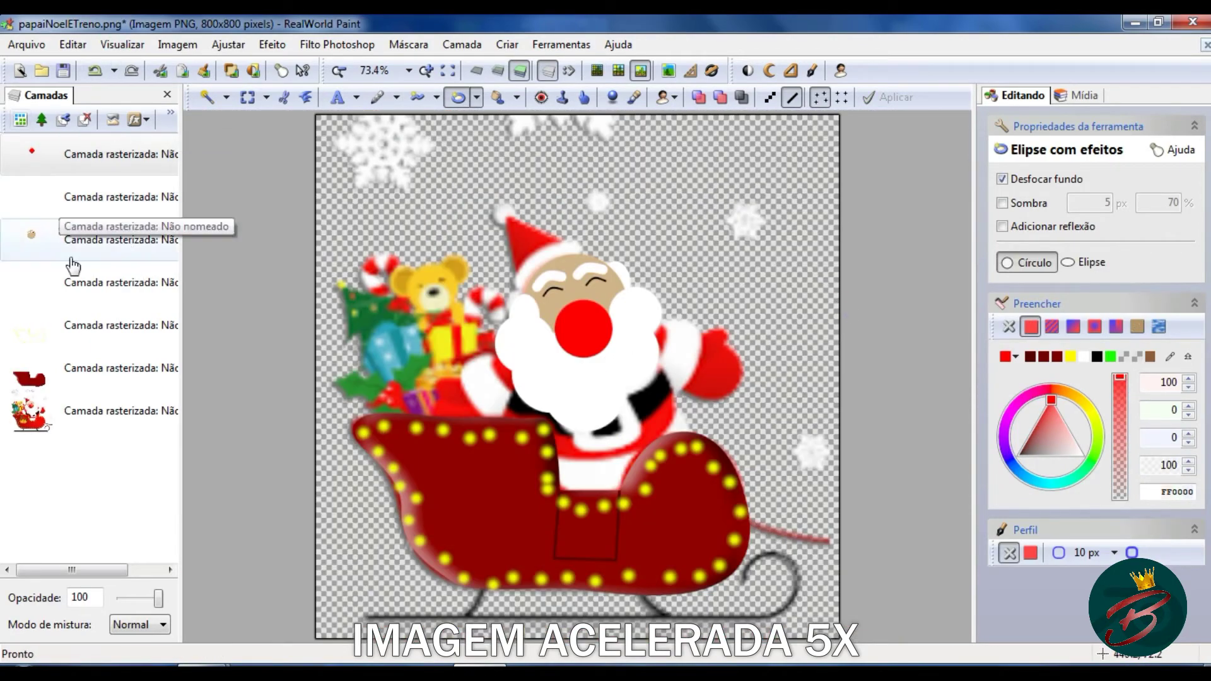
Draw remaining parts with effects freeform shapes and set the reference layer's opacity to 0
drag(74, 265, 69, 325)
click(477, 97)
click(504, 259)
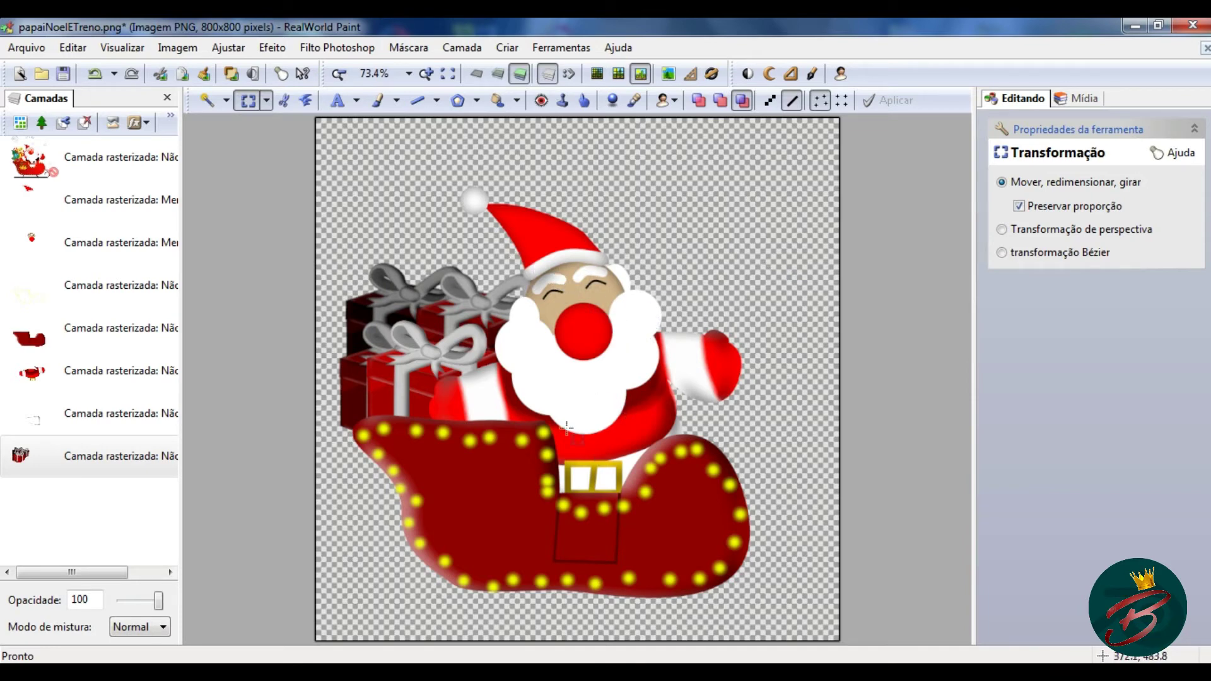
click(120, 158)
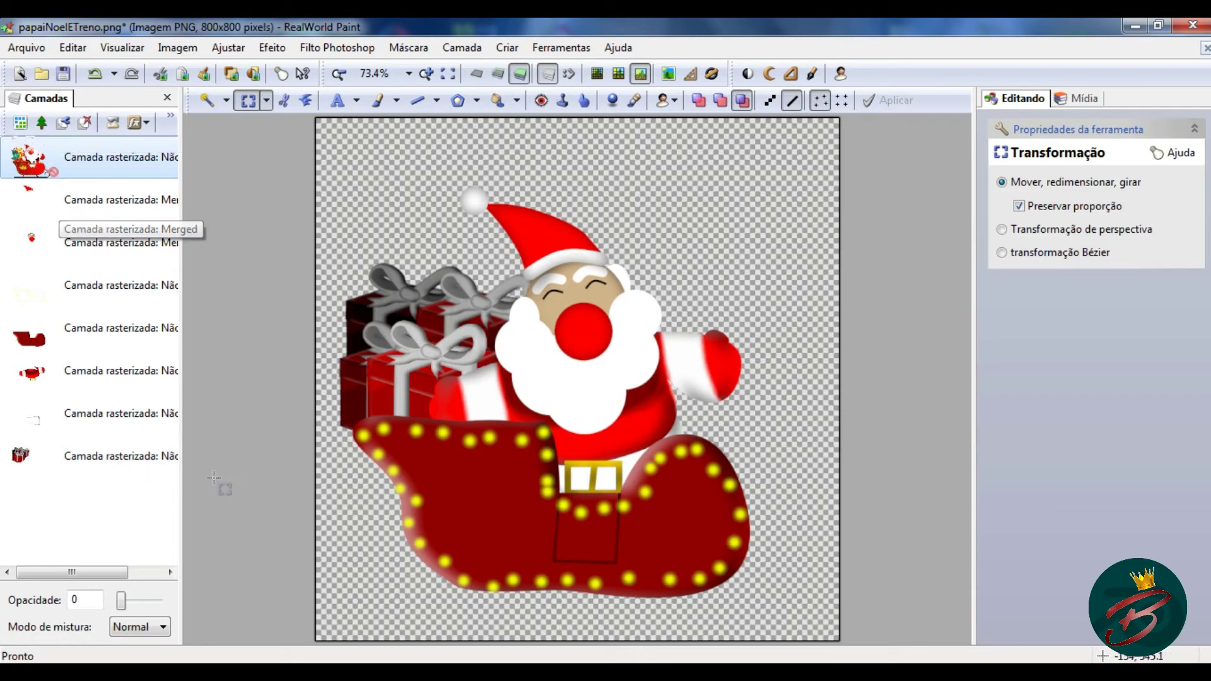
mouse_move(123, 602)
mouse_down()
mouse_move(191, 601)
mouse_move(94, 600)
mouse_move(221, 592)
mouse_move(114, 603)
mouse_move(162, 602)
mouse_move(81, 578)
mouse_up()
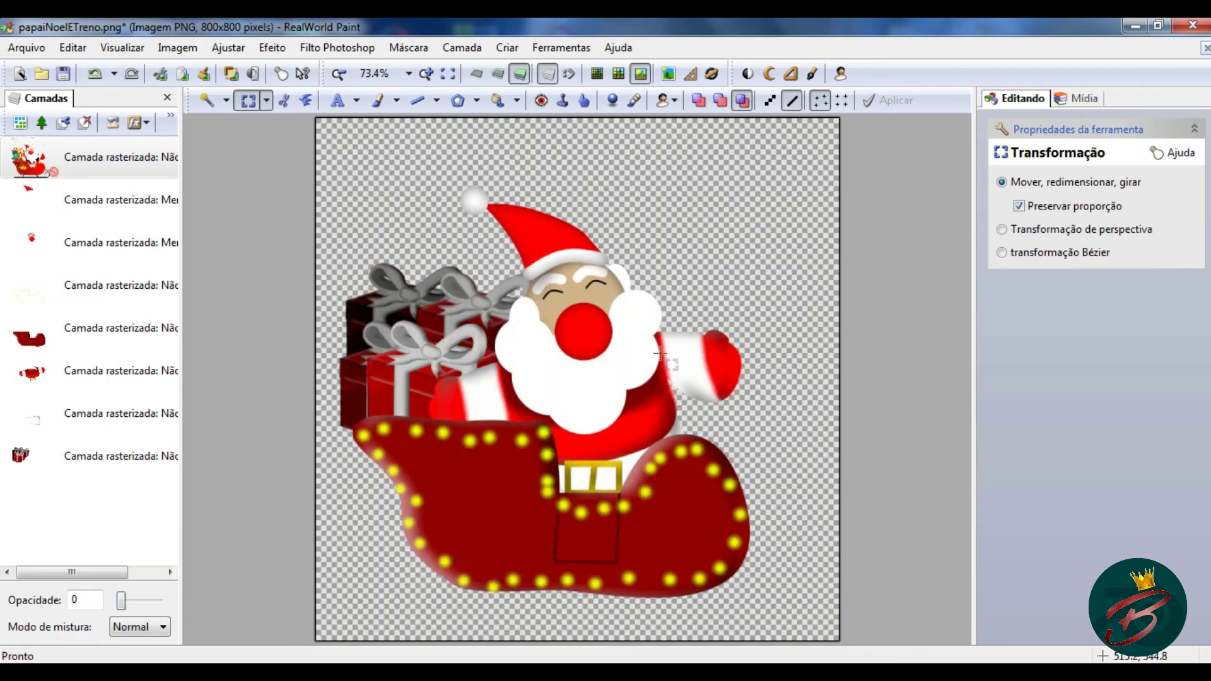
Save the drawing as papaiNoel_img.png in the Texturas folder
click(26, 48)
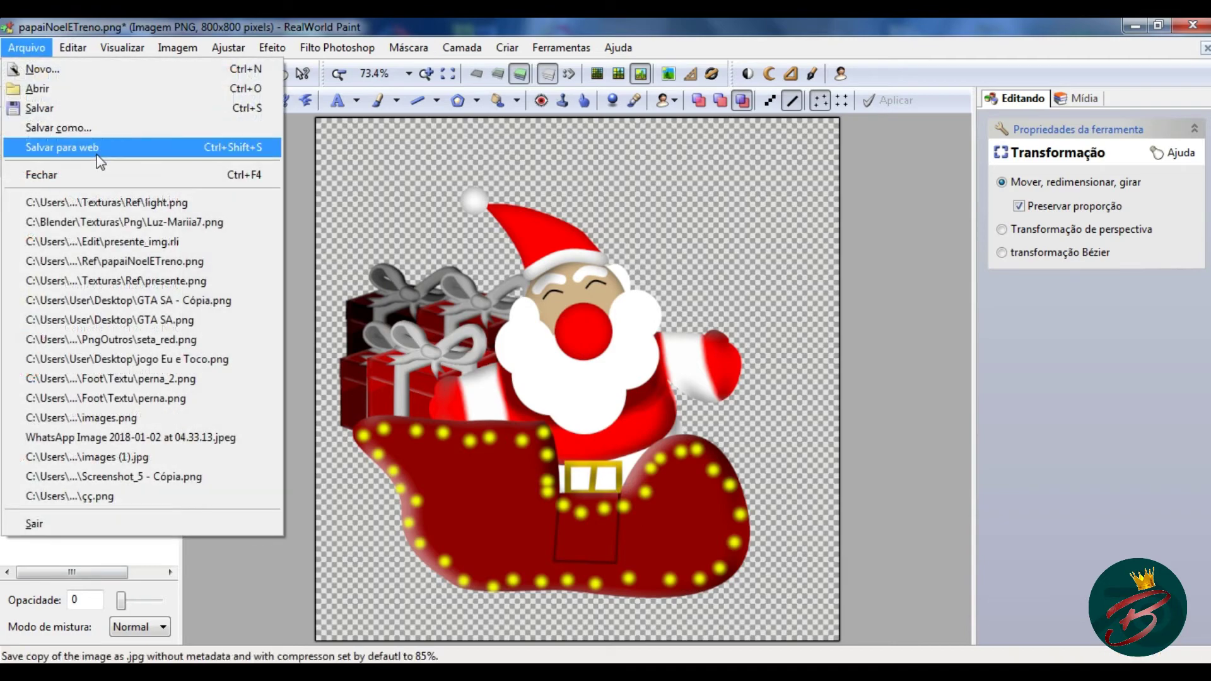
click(57, 124)
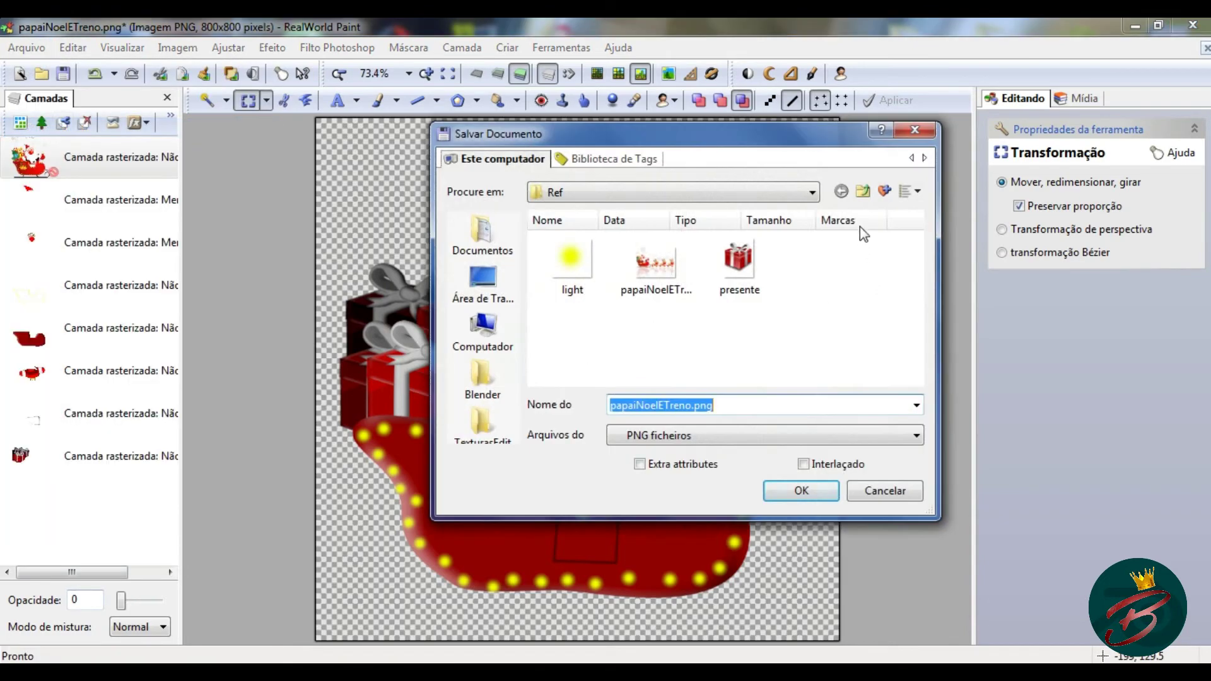
click(863, 191)
click(656, 264)
text(_img)
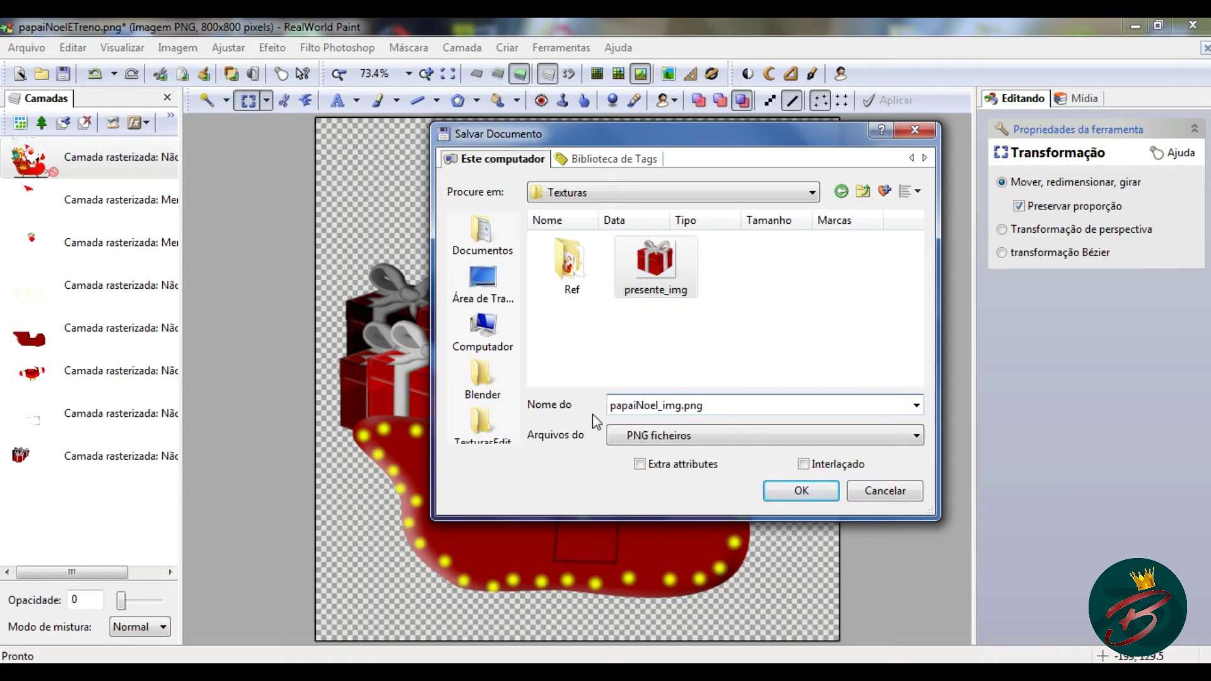
key(Return)
Save a layered RealWorld copy, papaiNoel_img.rli, into the Edit folder
click(26, 47)
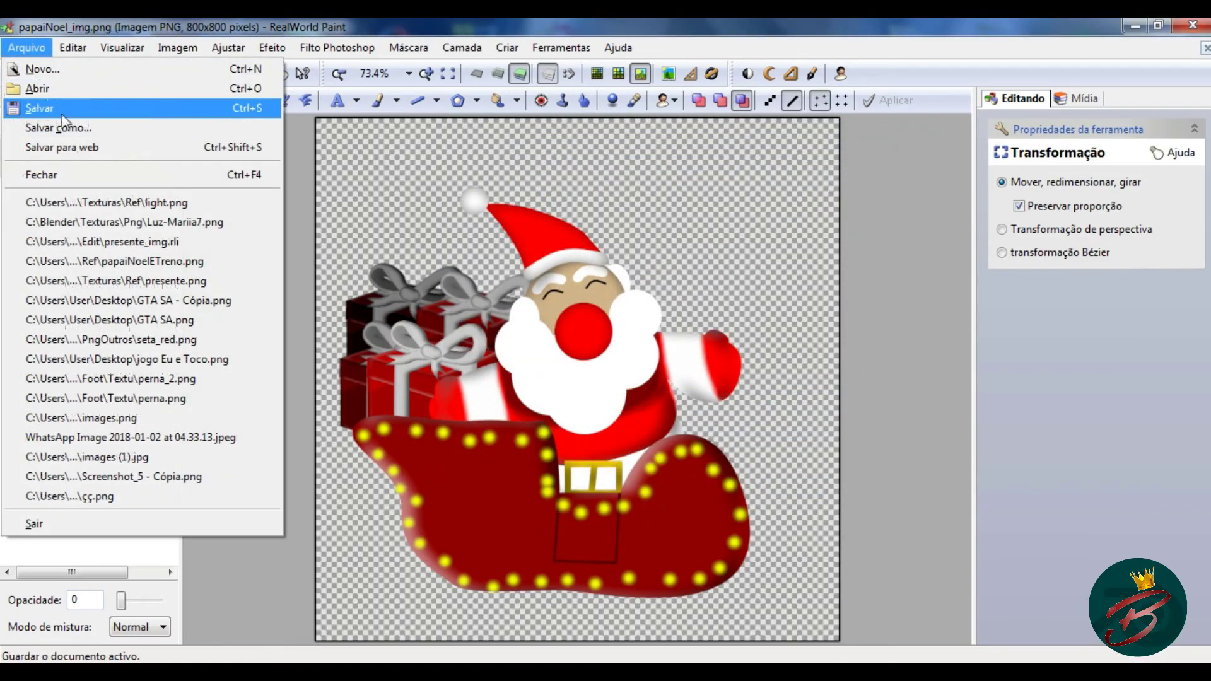
click(147, 129)
click(862, 190)
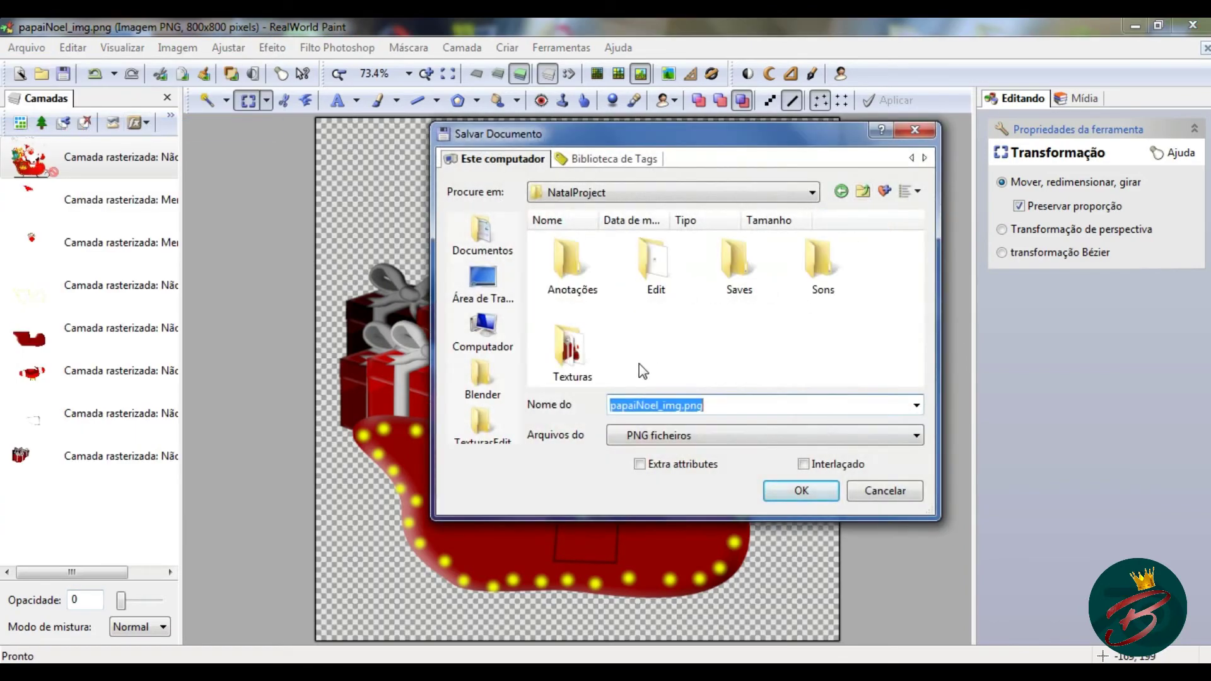
double_click(654, 265)
click(663, 435)
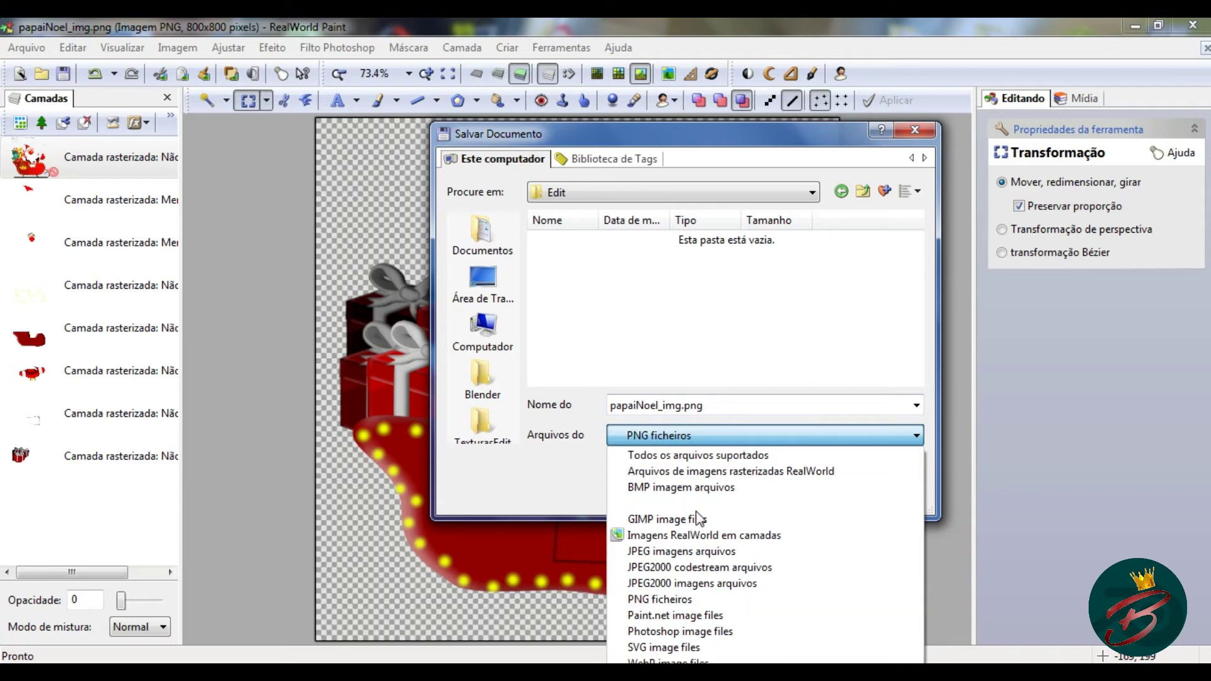
click(746, 547)
click(801, 492)
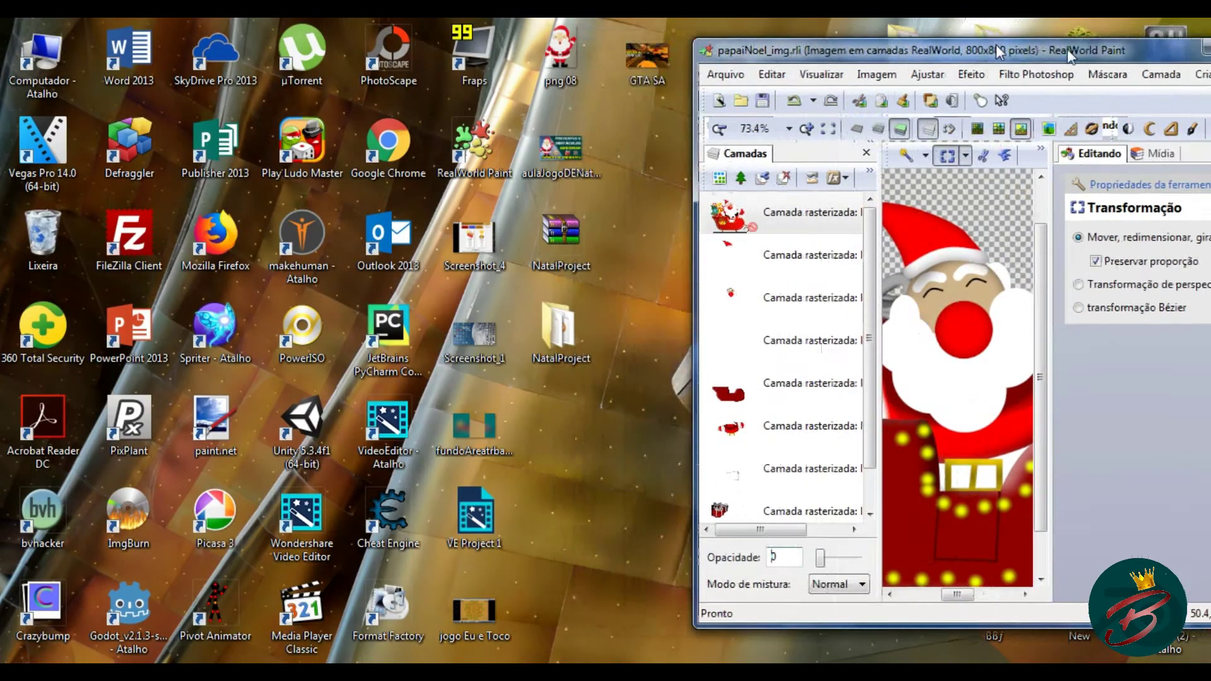
Drag papaiNoelETreno3.jpg from Texturas > Ref into Paint and maximise the new document
drag(342, 18, 1210, 126)
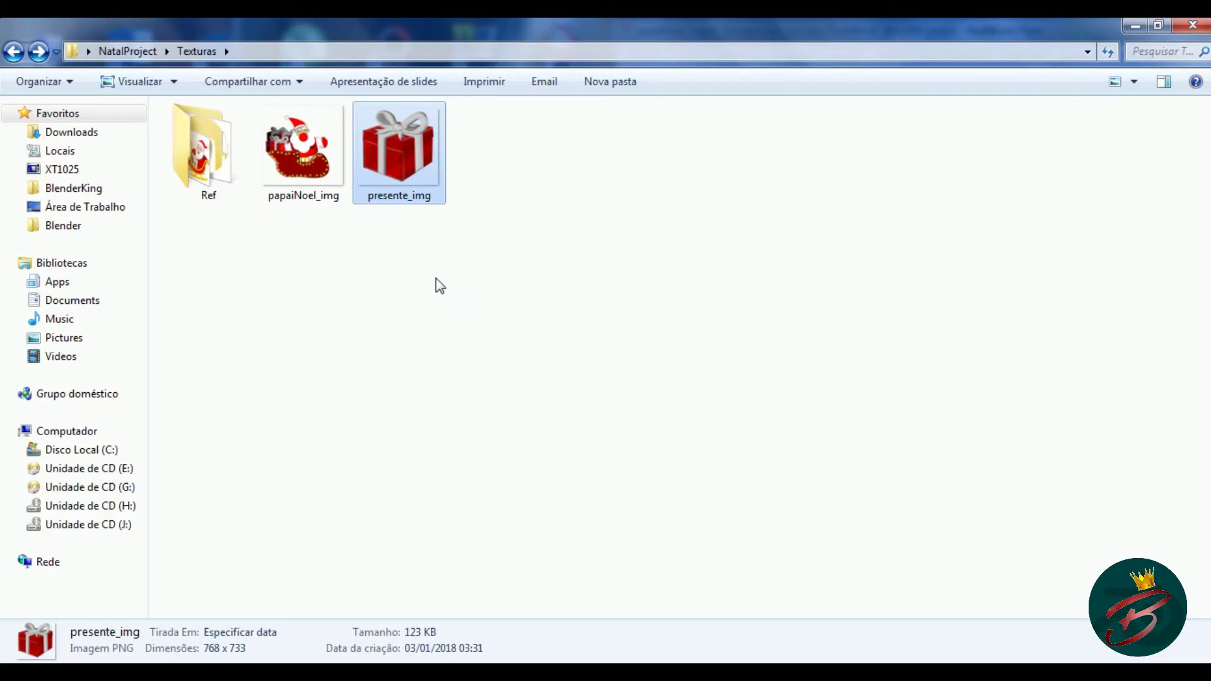
double_click(208, 152)
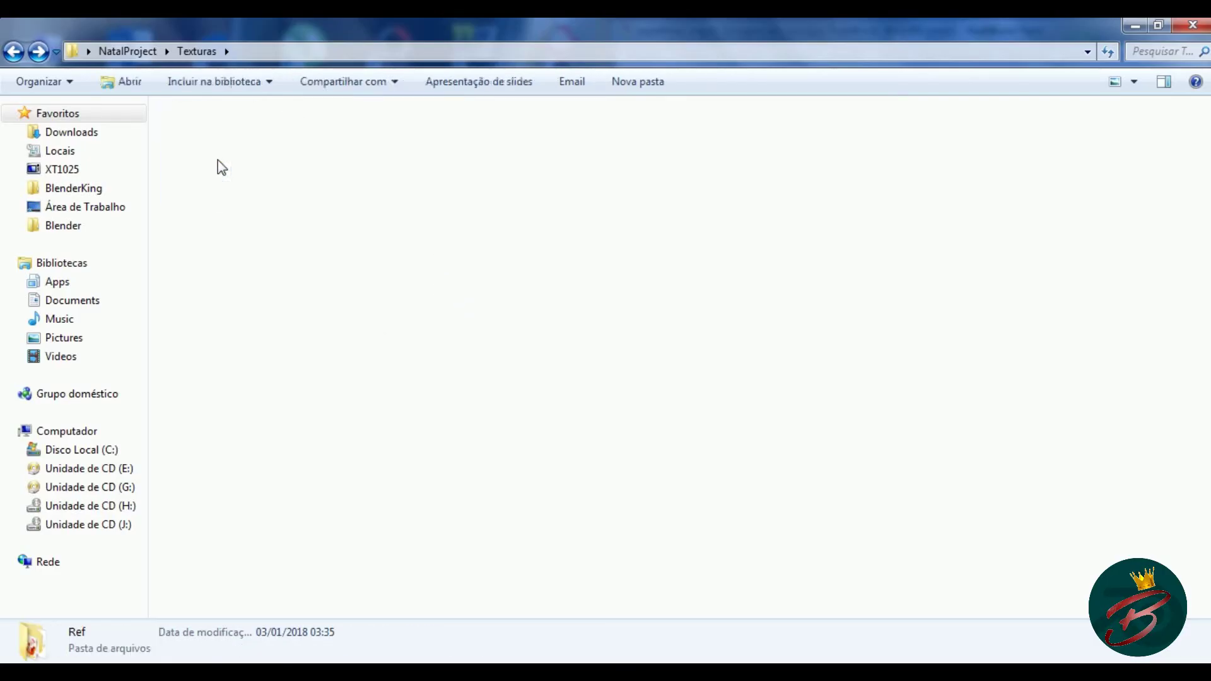
key(alt+Tab)
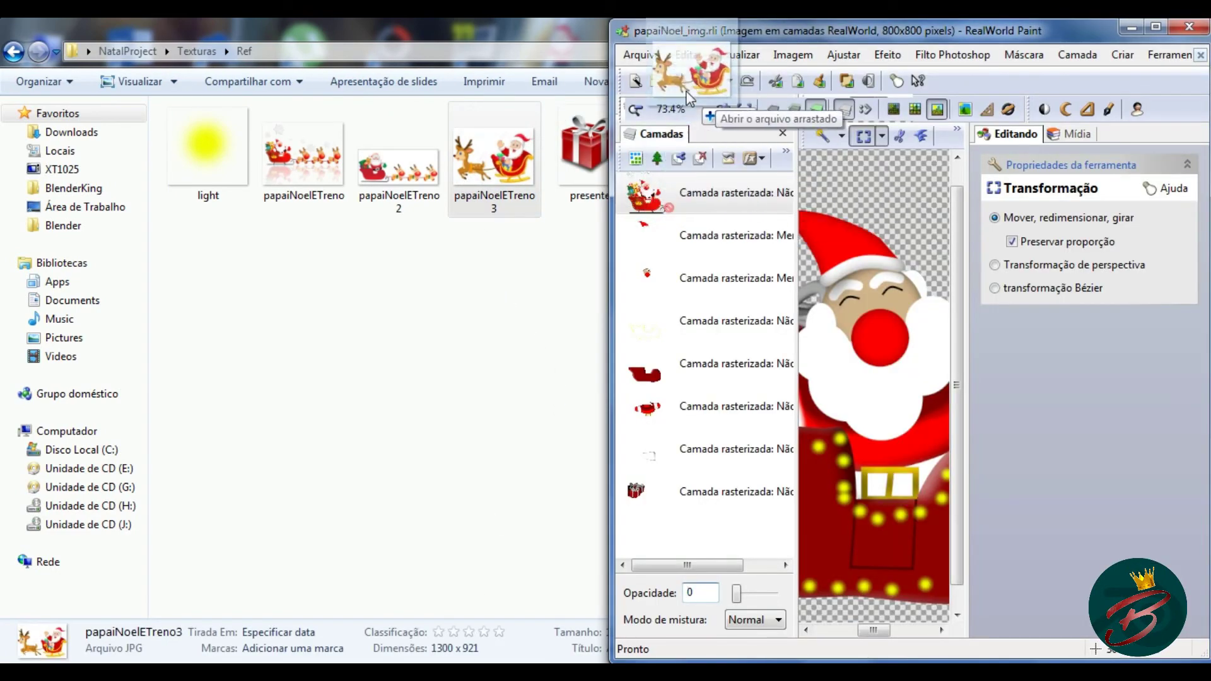
drag(464, 187, 658, 84)
click(972, 35)
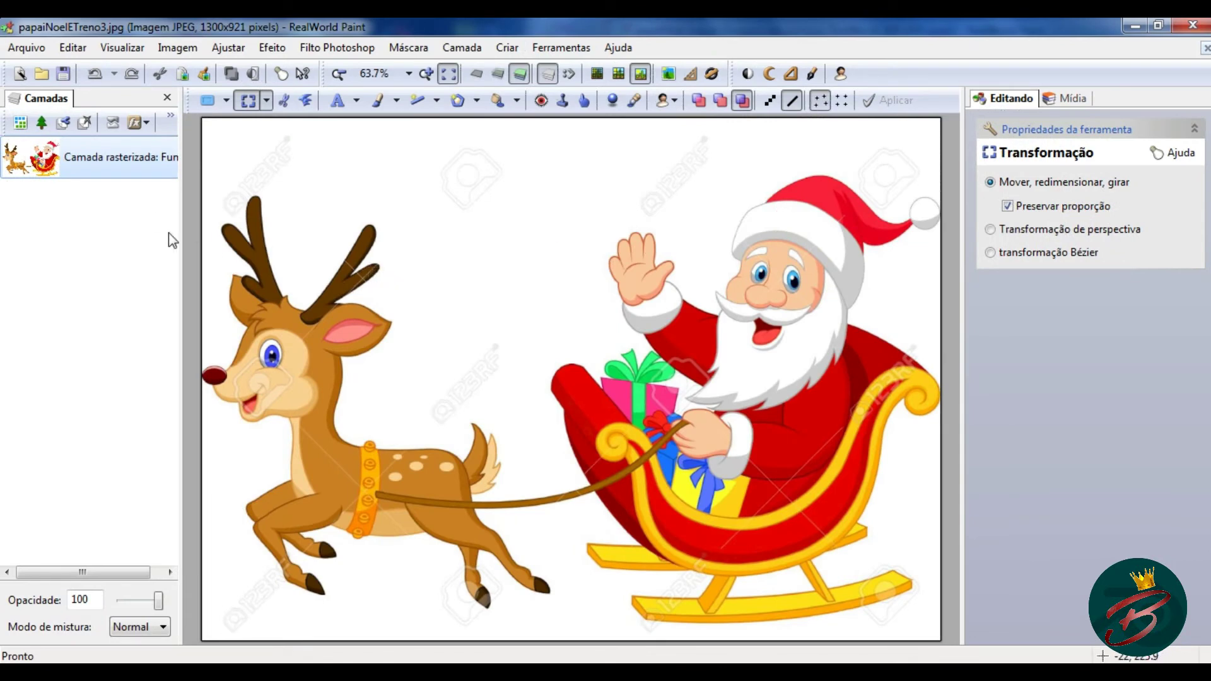
Select the reindeer, then resize the canvas to 800 x 800 pixels with top alignment
scroll(282, 146, down, 1)
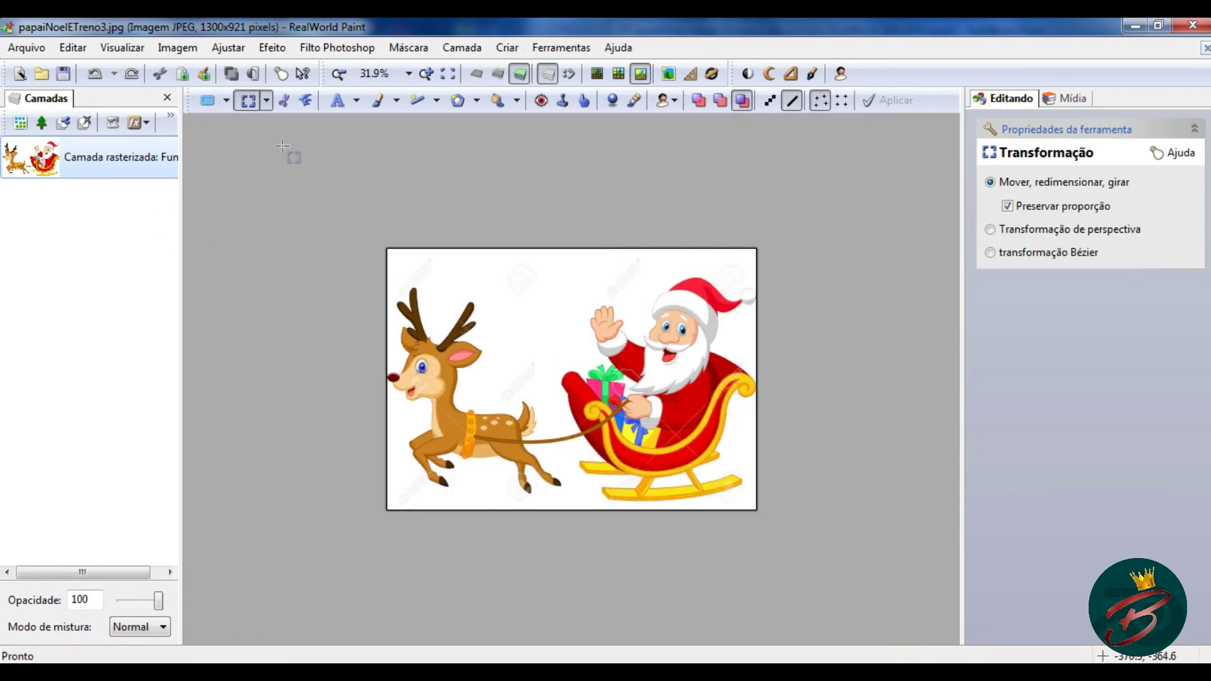
drag(382, 279, 586, 505)
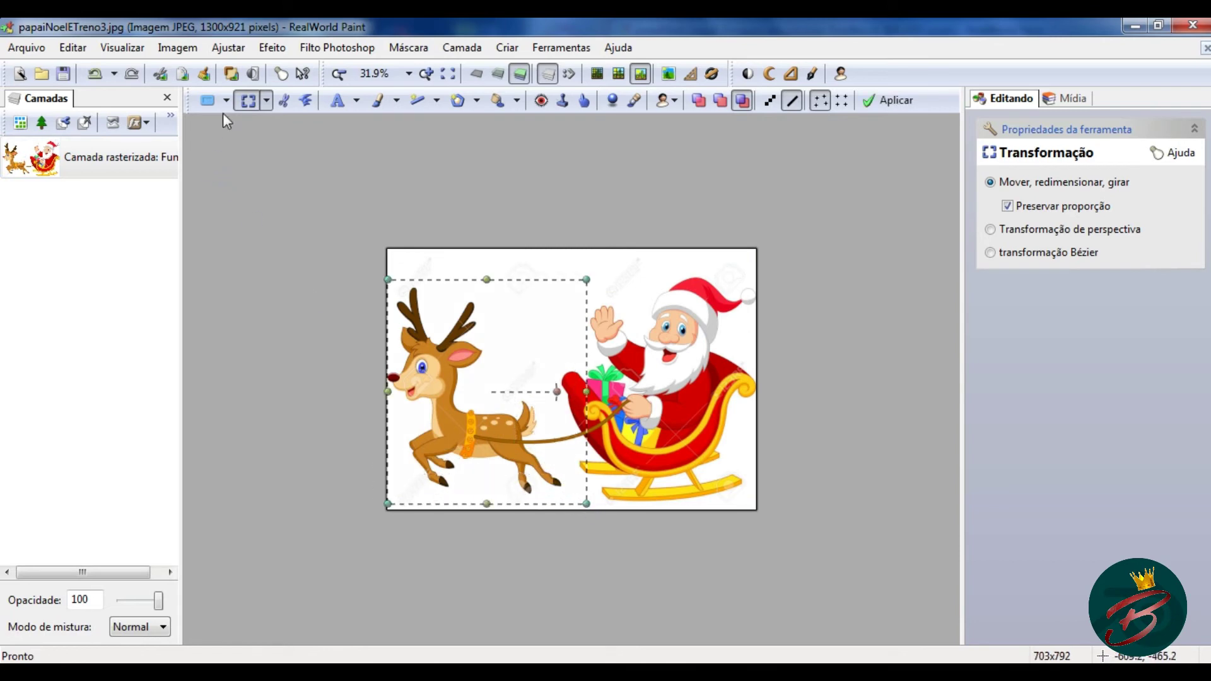
click(177, 47)
click(208, 69)
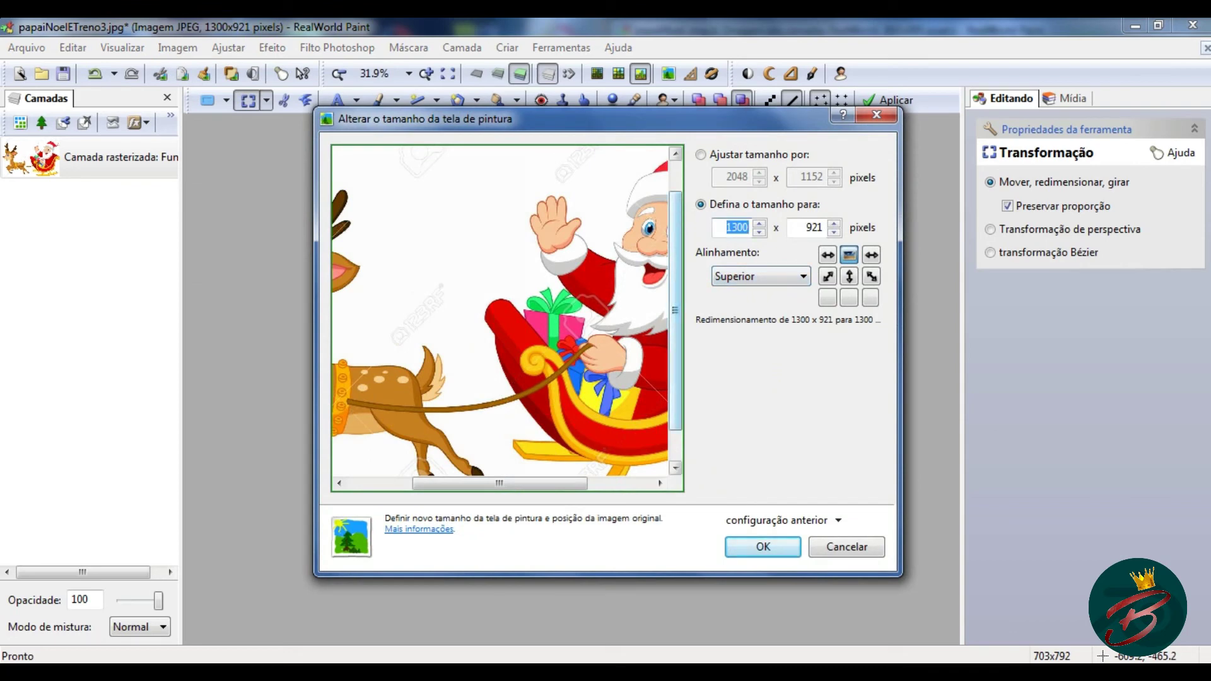
click(817, 228)
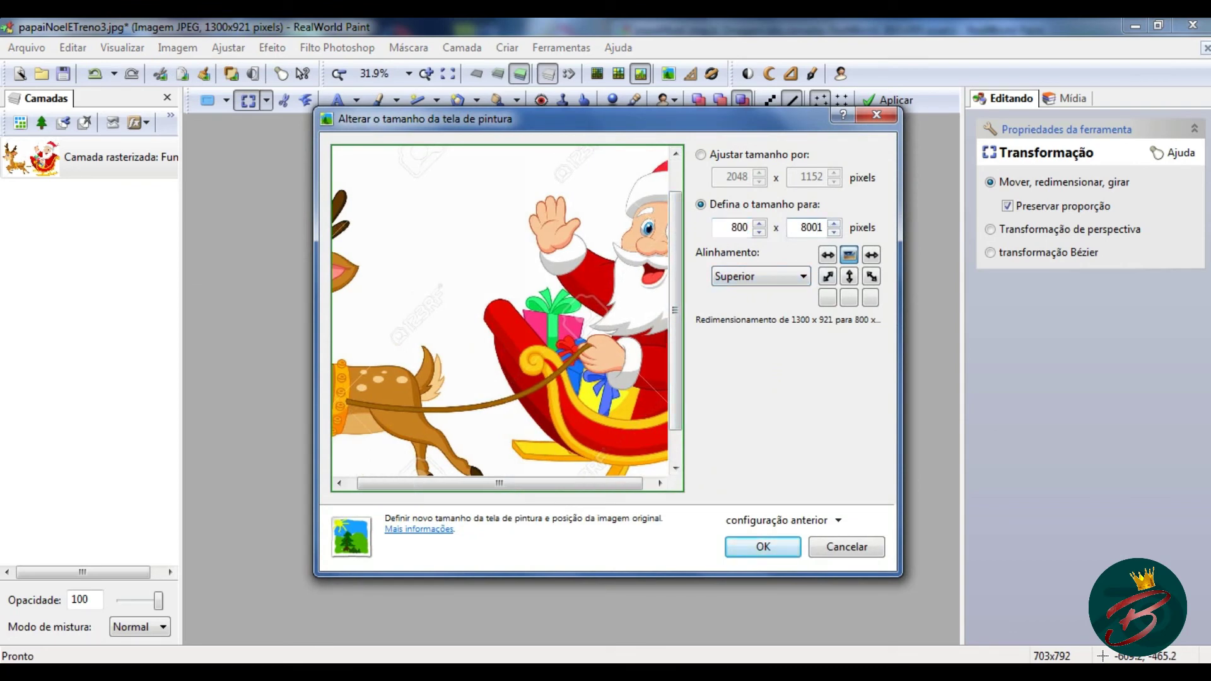
click(763, 546)
Paste the reindeer as a new layer and delete the sleigh from the Fundo layer
key(ctrl+v)
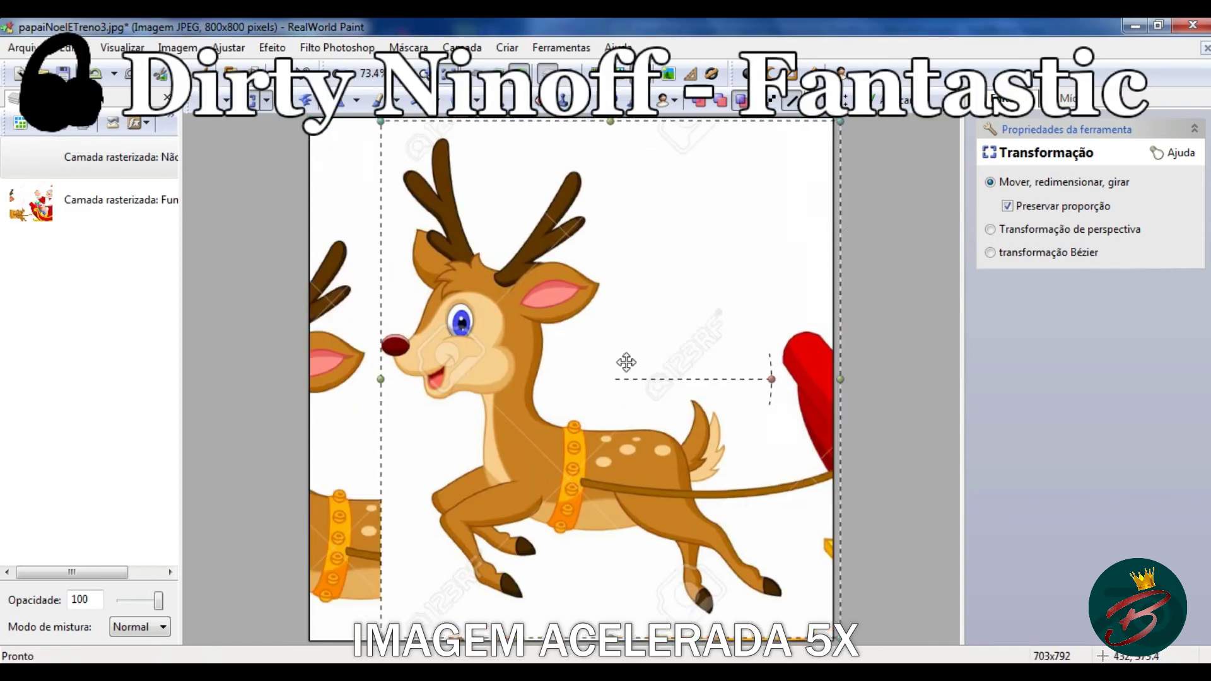
click(75, 200)
key(Delete)
Zoom in and trace brown Forma com efeitos shapes over the reindeer's body and head
click(426, 74)
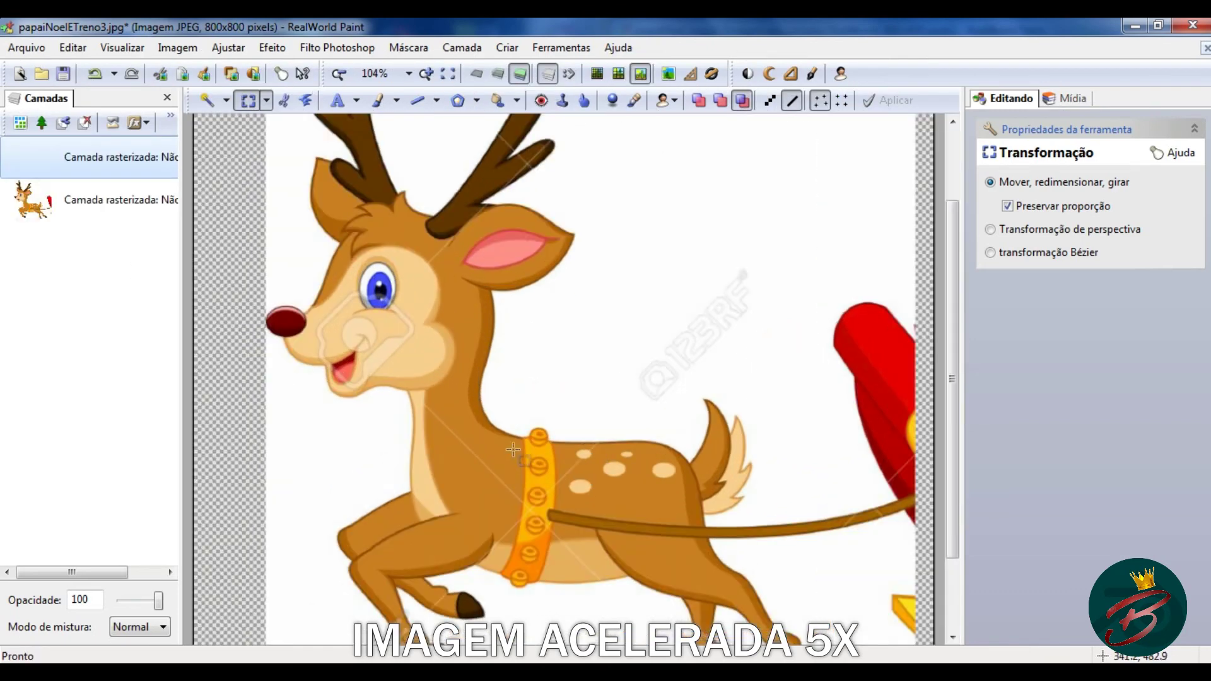
click(476, 100)
click(493, 261)
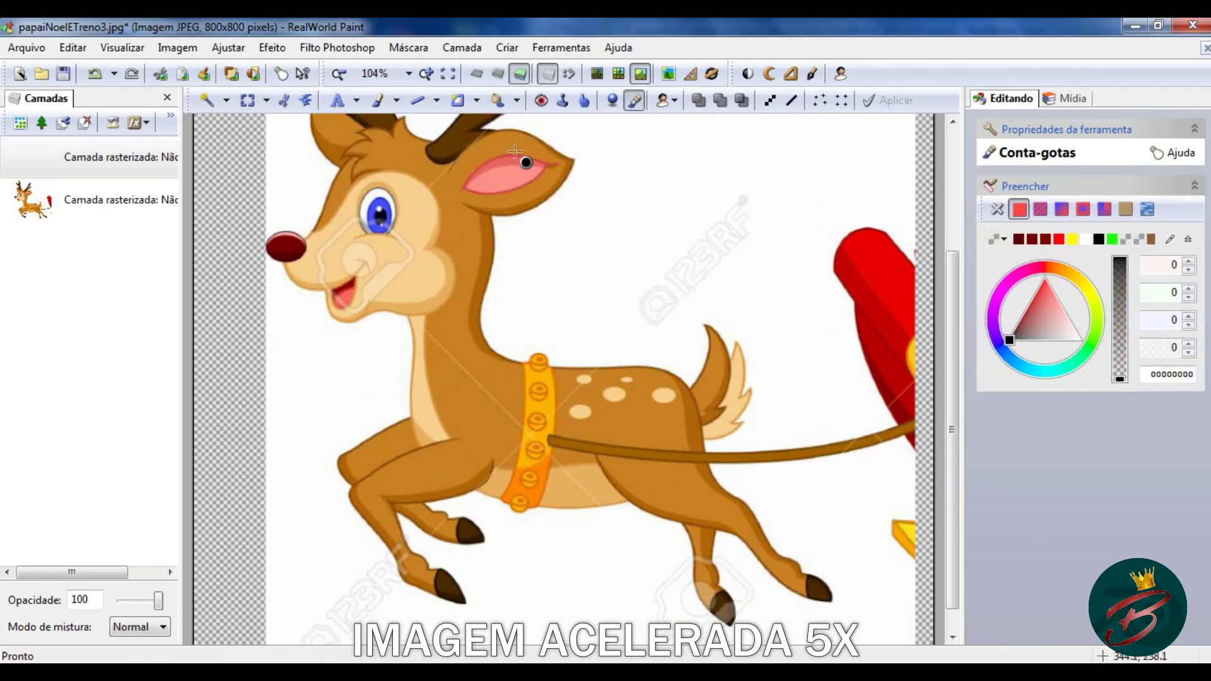
mouse_move(506, 358)
mouse_down()
mouse_move(724, 500)
mouse_move(760, 577)
mouse_move(630, 498)
mouse_move(448, 432)
mouse_move(410, 326)
mouse_move(483, 369)
mouse_up()
click(470, 288)
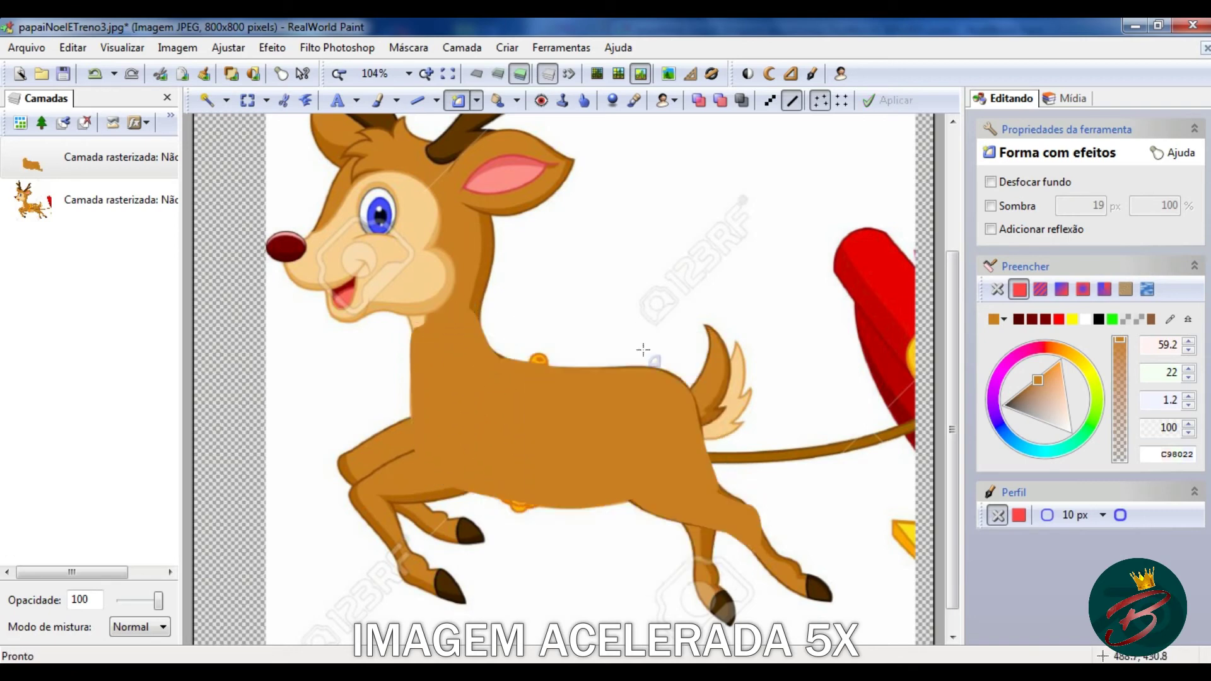
mouse_move(483, 293)
mouse_down()
mouse_move(347, 282)
mouse_move(338, 192)
mouse_move(289, 277)
mouse_move(390, 298)
mouse_up()
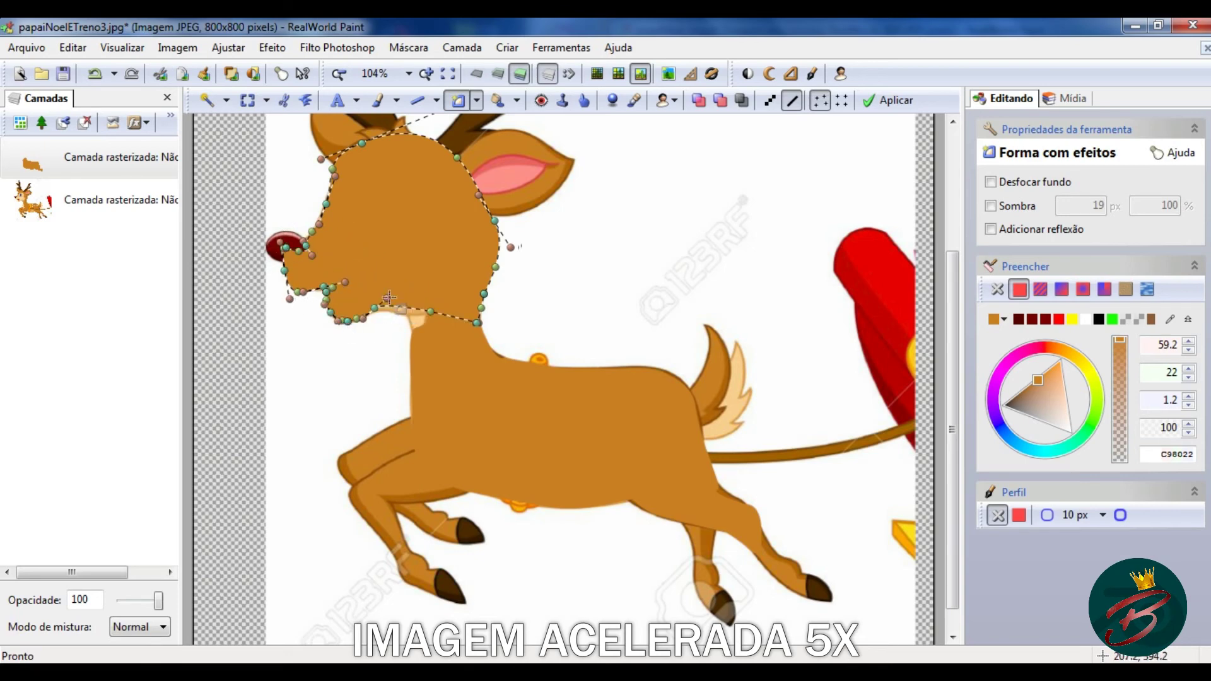
key(Return)
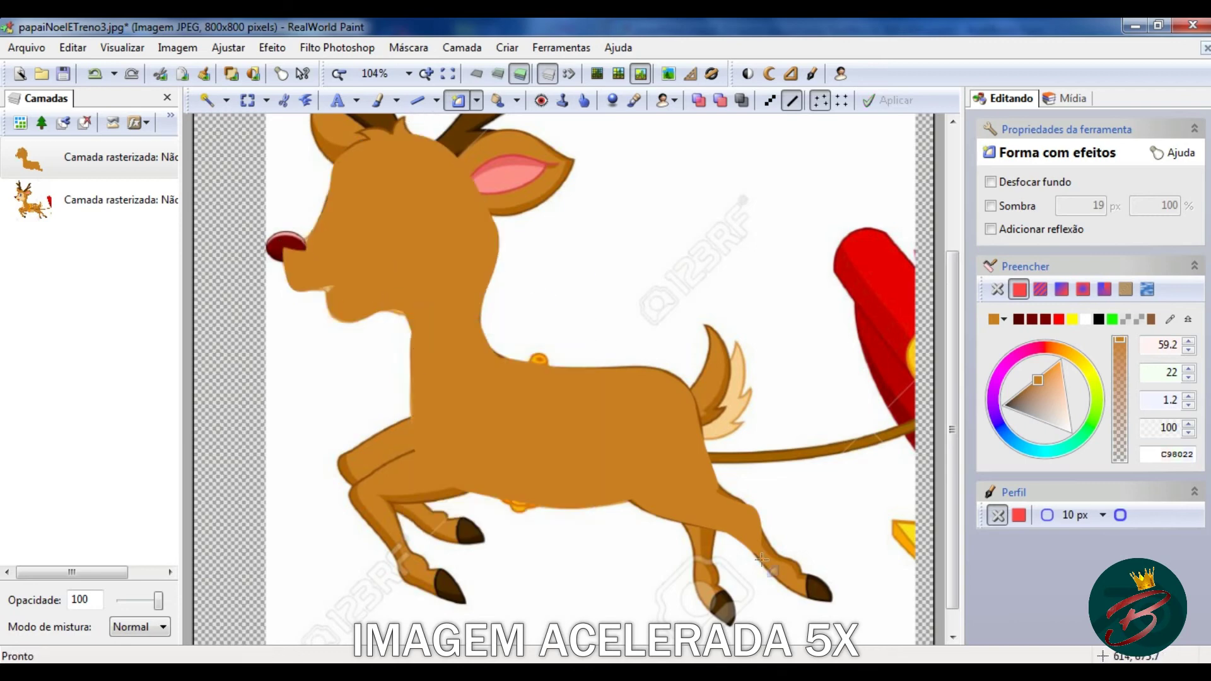
Reshape the head shape's edge over the nose so the red nose shows
scroll(568, 378, up, 1)
scroll(568, 379, up, 3)
scroll(568, 378, up, 5)
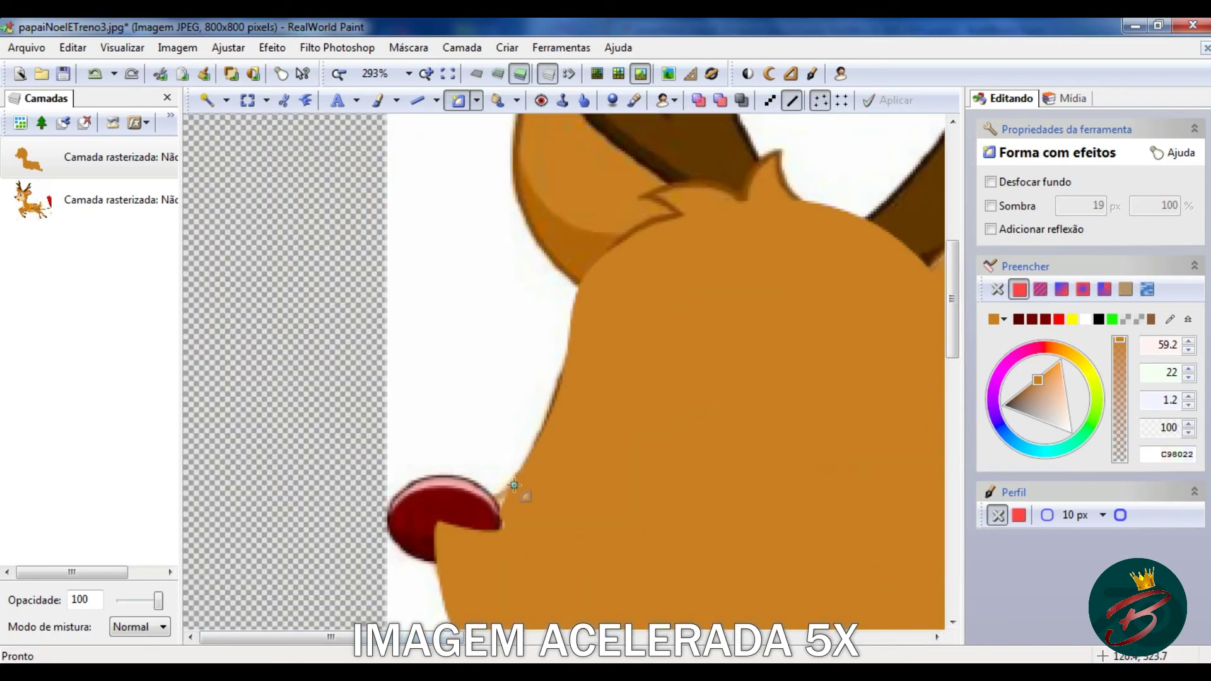
drag(486, 498, 480, 530)
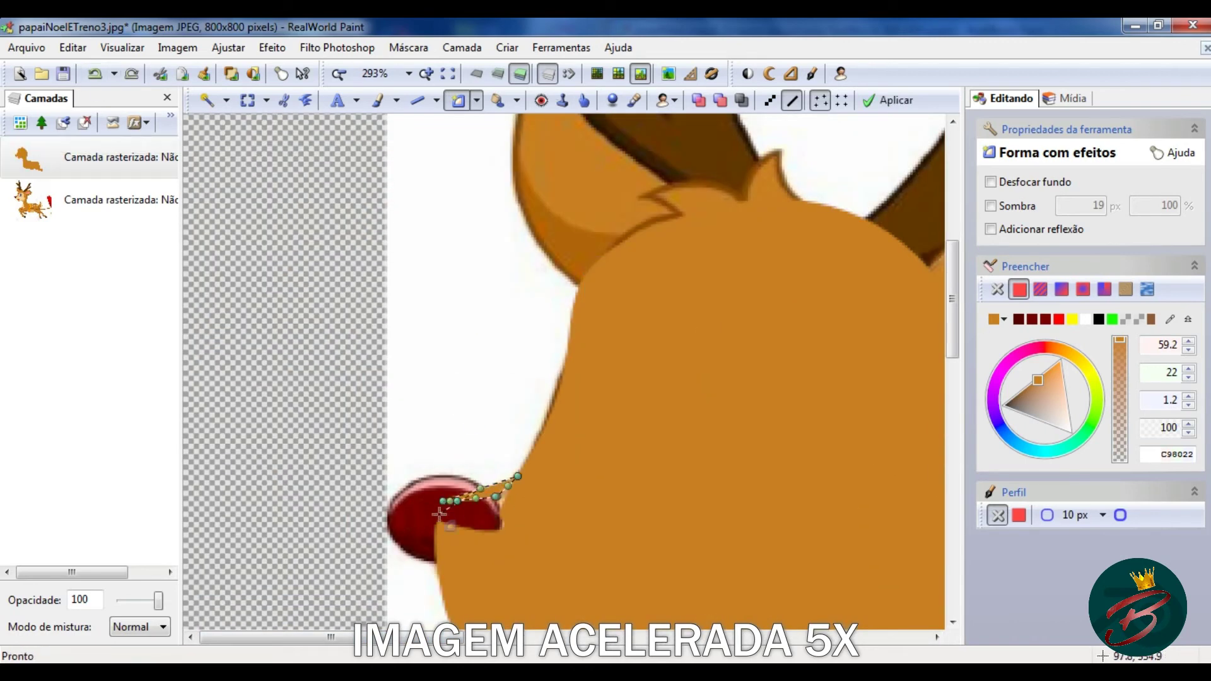
key(Return)
scroll(740, 374, down, 3)
scroll(692, 381, down, 3)
Outline the front leg down to the hoof and apply it as a brown shape
scroll(678, 392, down, 3)
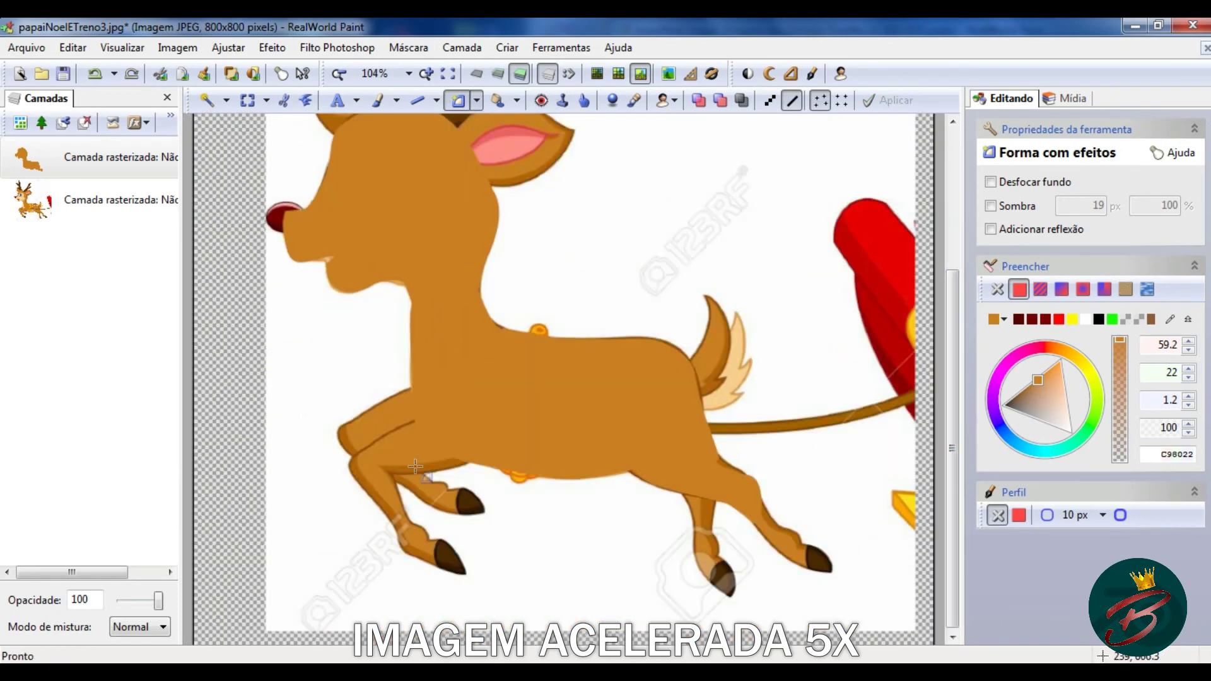
scroll(415, 467, up, 2)
scroll(442, 441, down, 3)
click(347, 276)
click(588, 283)
click(437, 340)
click(512, 312)
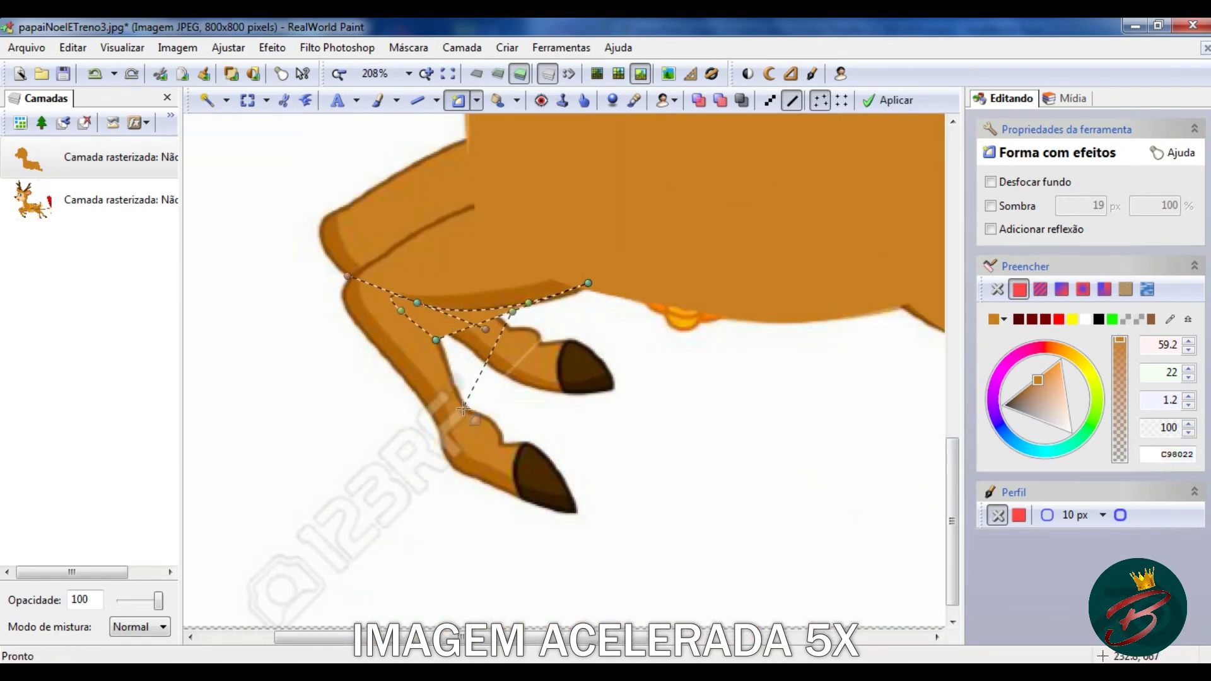
click(463, 407)
click(519, 447)
click(524, 471)
click(520, 497)
click(456, 464)
click(425, 404)
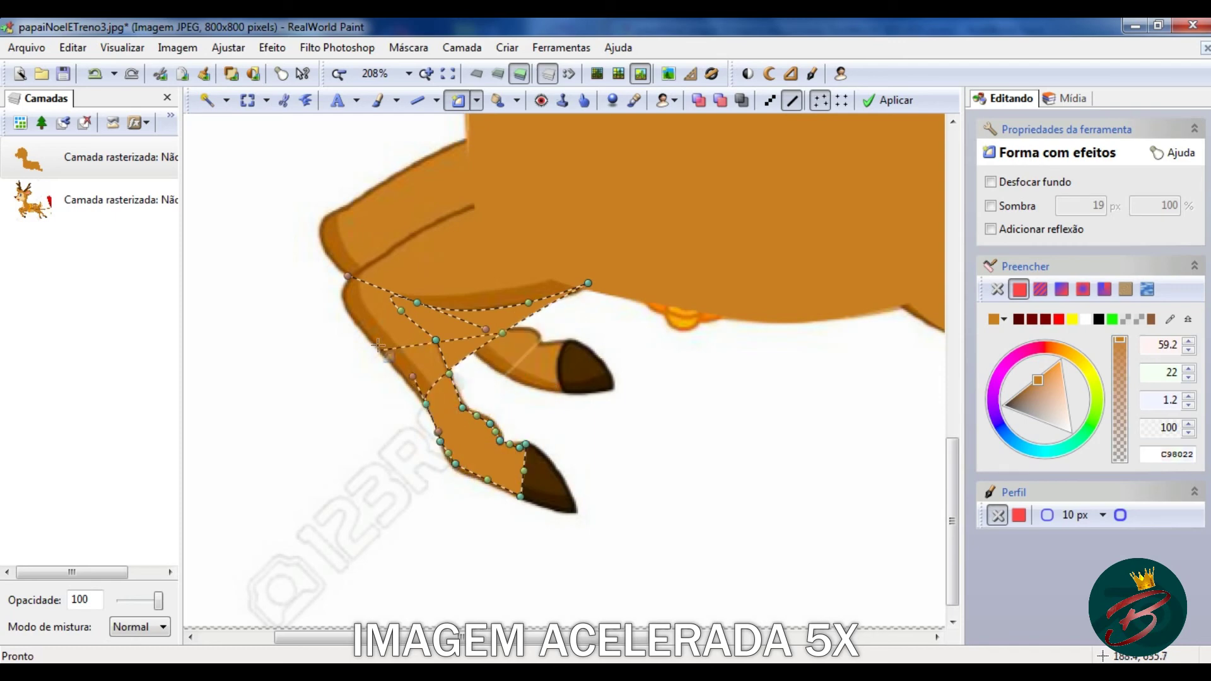
right_click(512, 221)
click(567, 273)
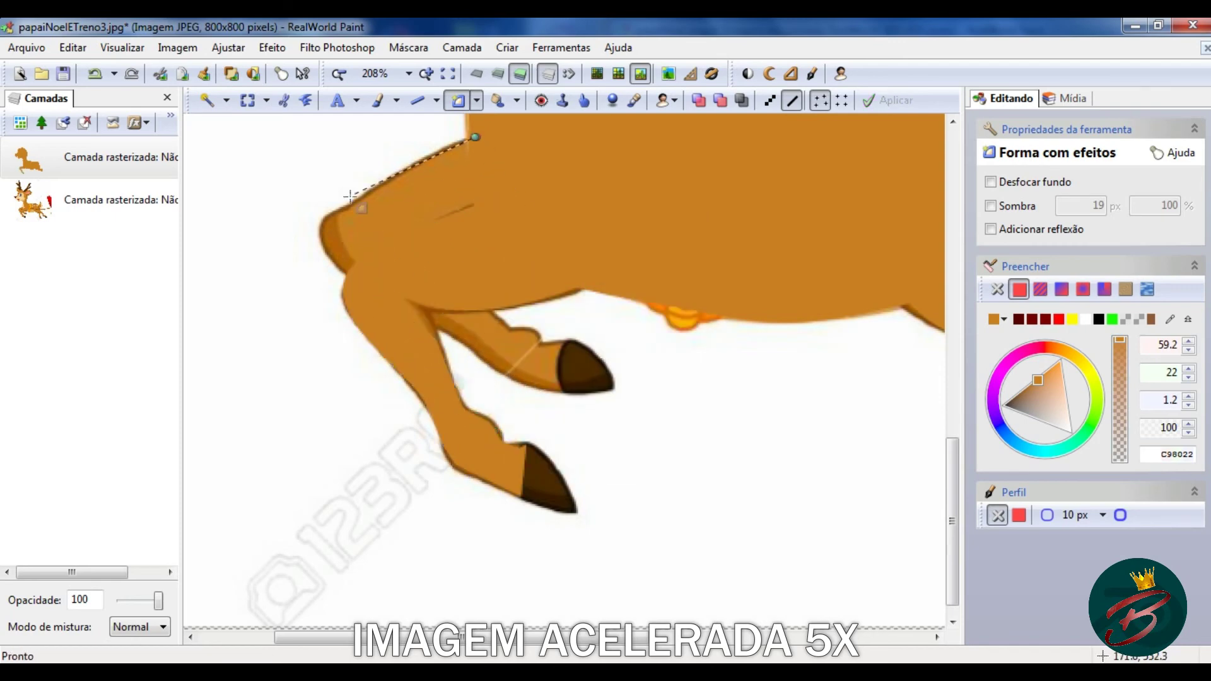
Outline the rear leg around its hoof and apply the brown shape
click(321, 224)
click(423, 327)
click(560, 390)
click(572, 343)
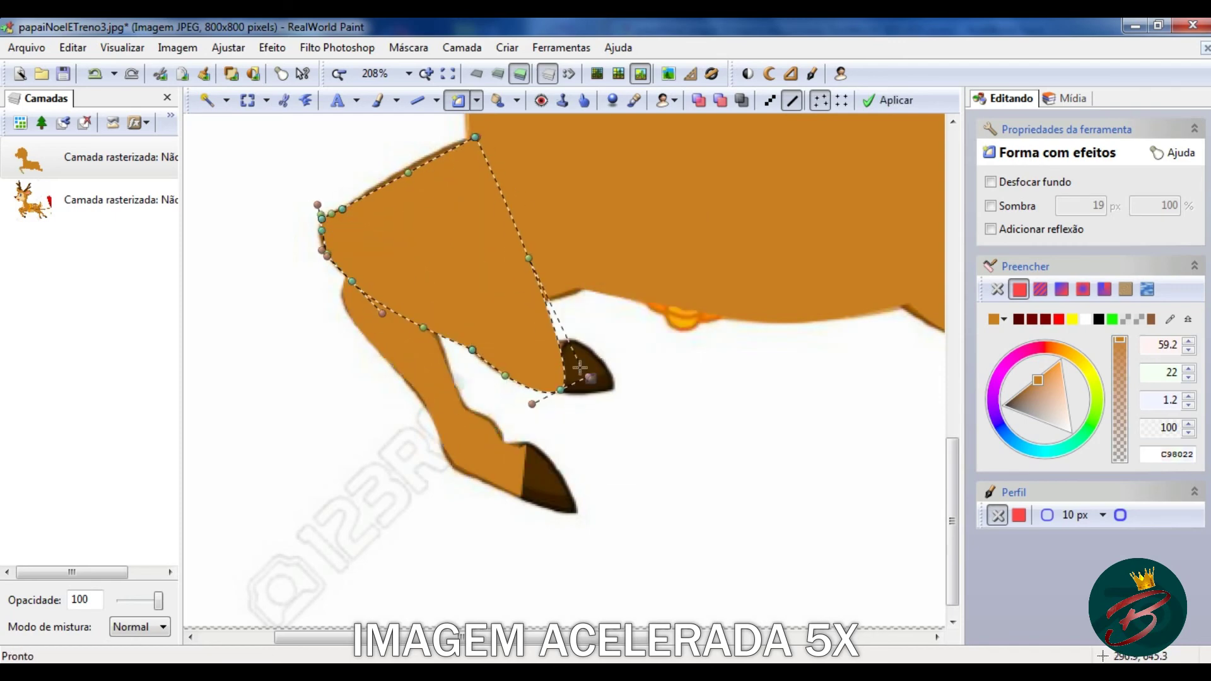
click(501, 333)
click(475, 137)
click(484, 298)
click(462, 311)
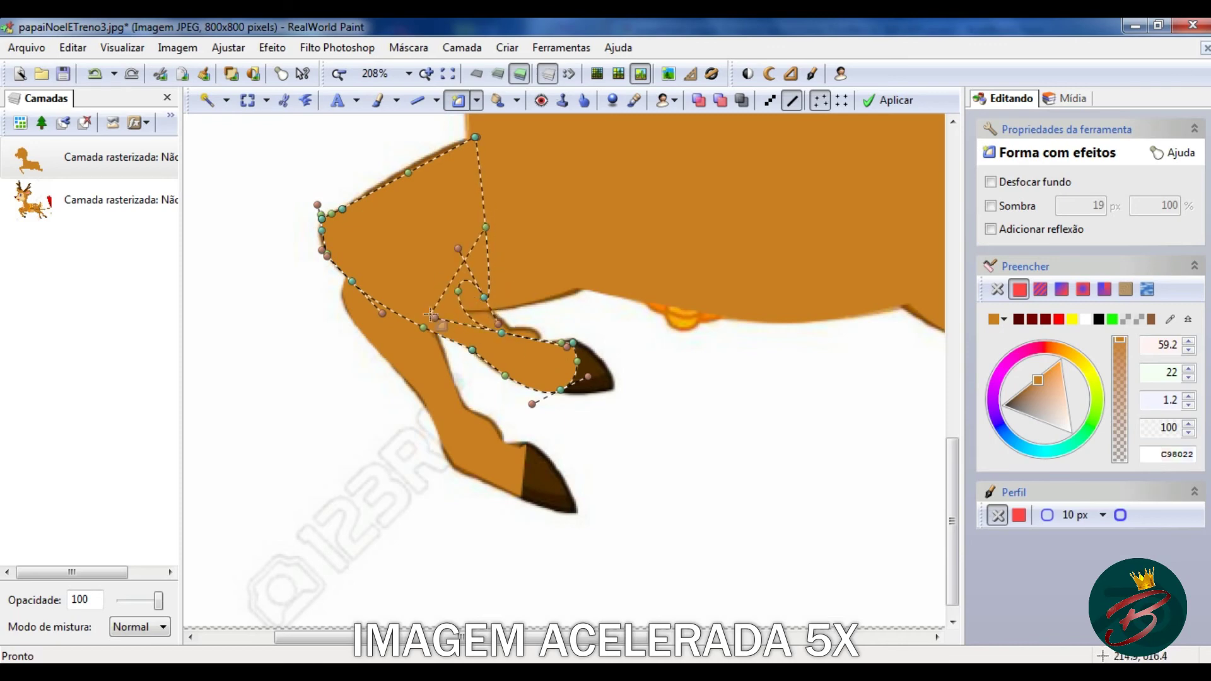
key(Return)
Add a brown shape covering the upper leg around the joint
click(322, 224)
click(316, 232)
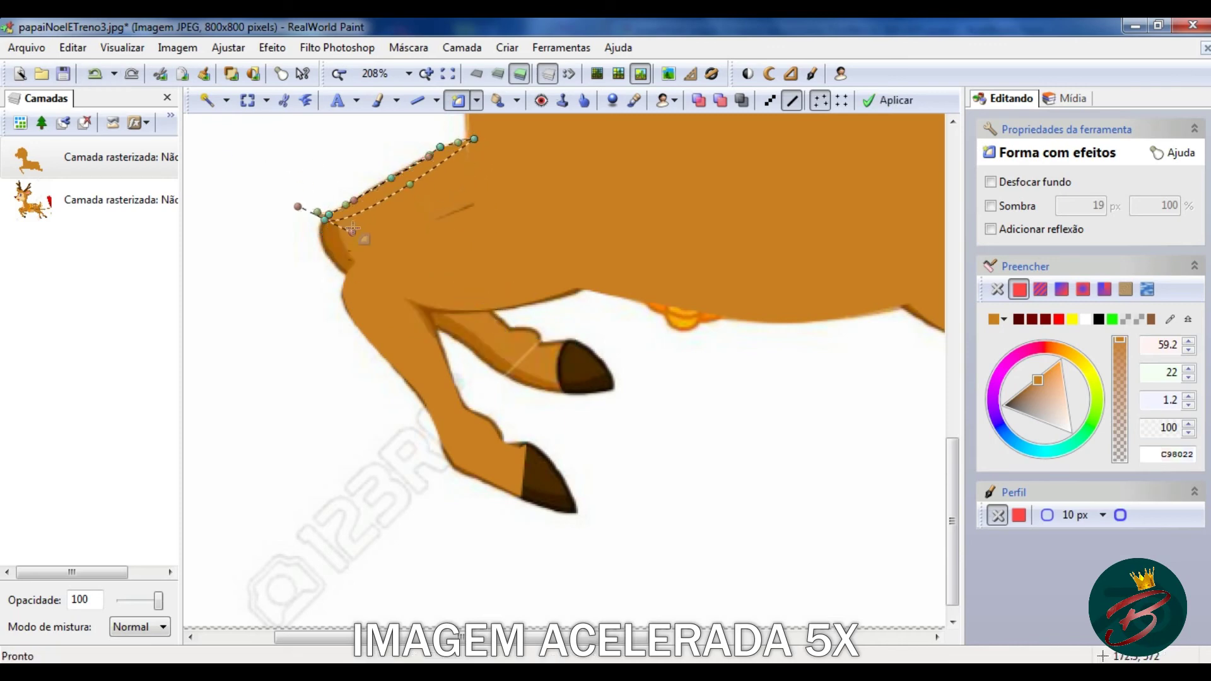
click(368, 296)
click(409, 381)
click(347, 255)
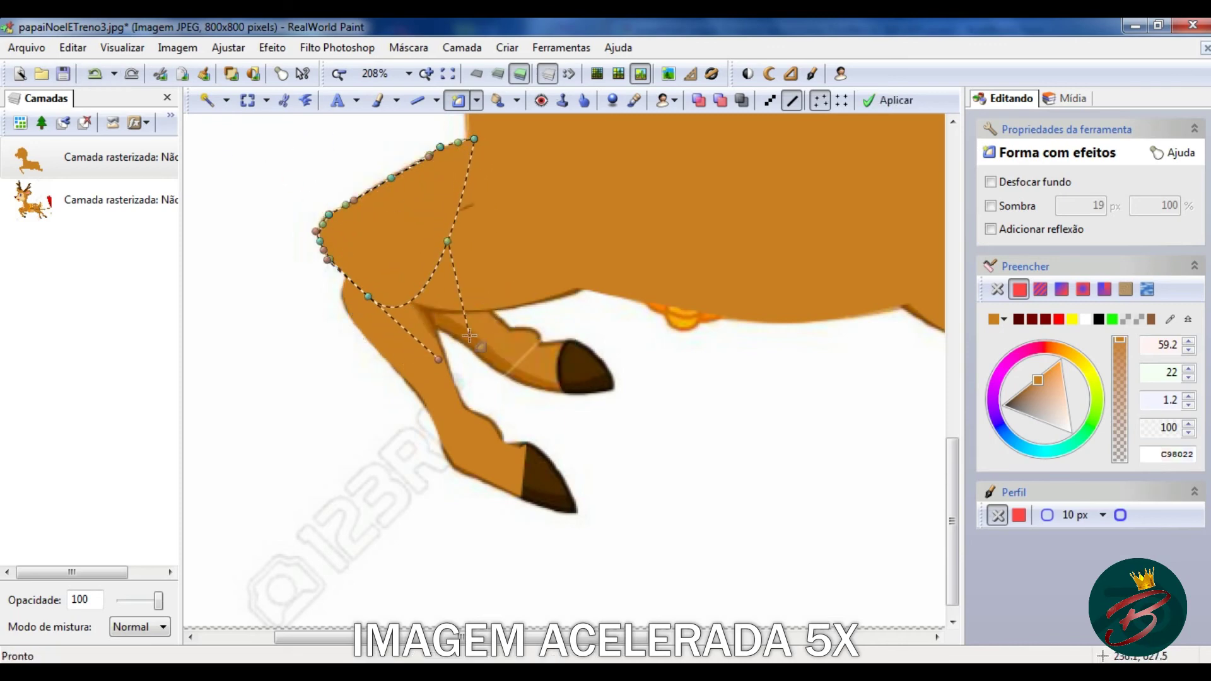
key(Return)
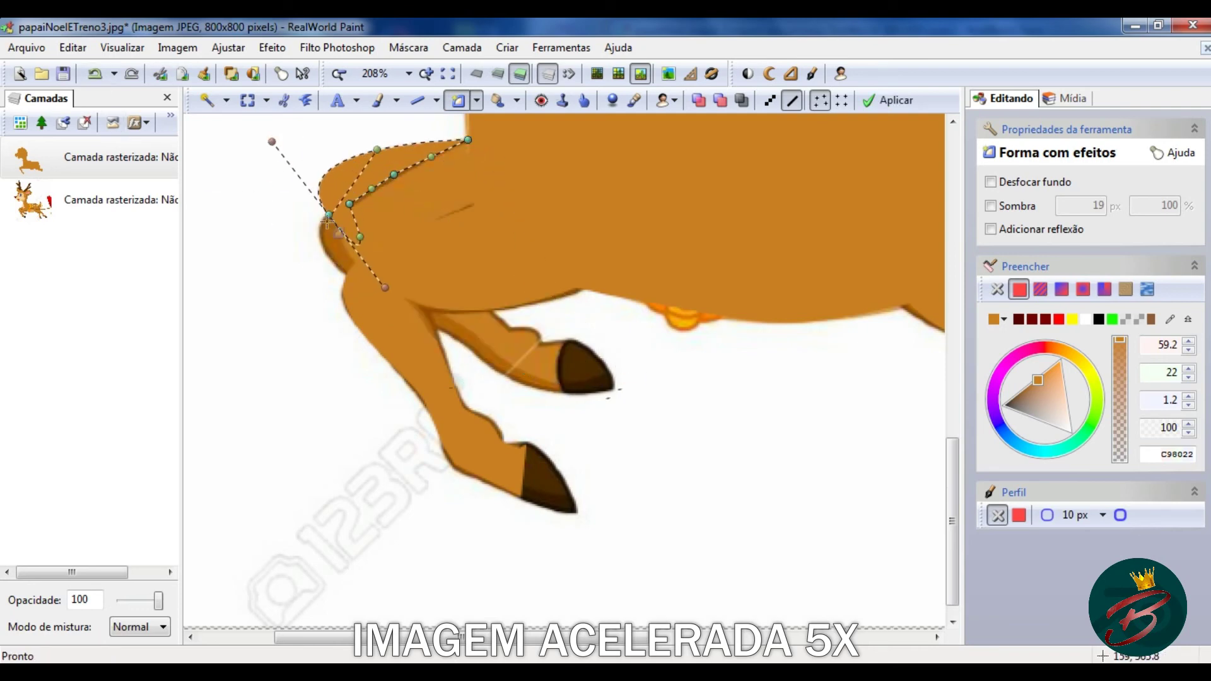
Trace the thigh and leg down to the hoof as another brown shape
click(395, 187)
click(321, 243)
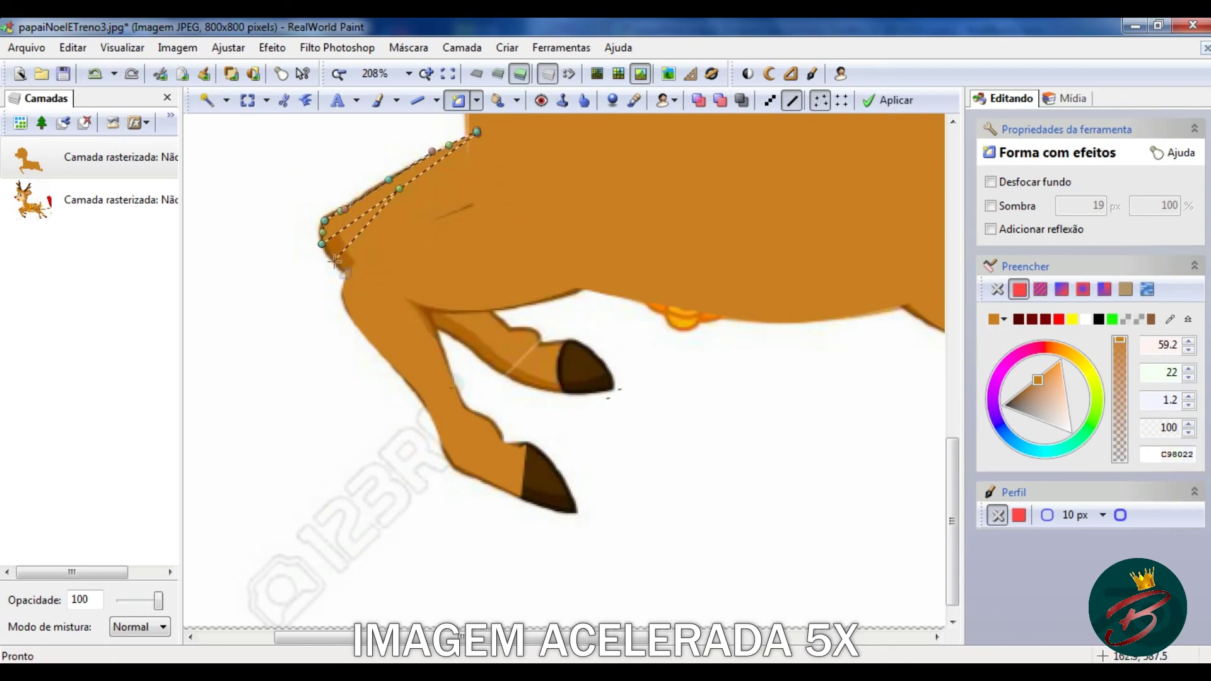
click(433, 322)
click(516, 378)
click(561, 390)
click(570, 341)
click(510, 333)
right_click(448, 253)
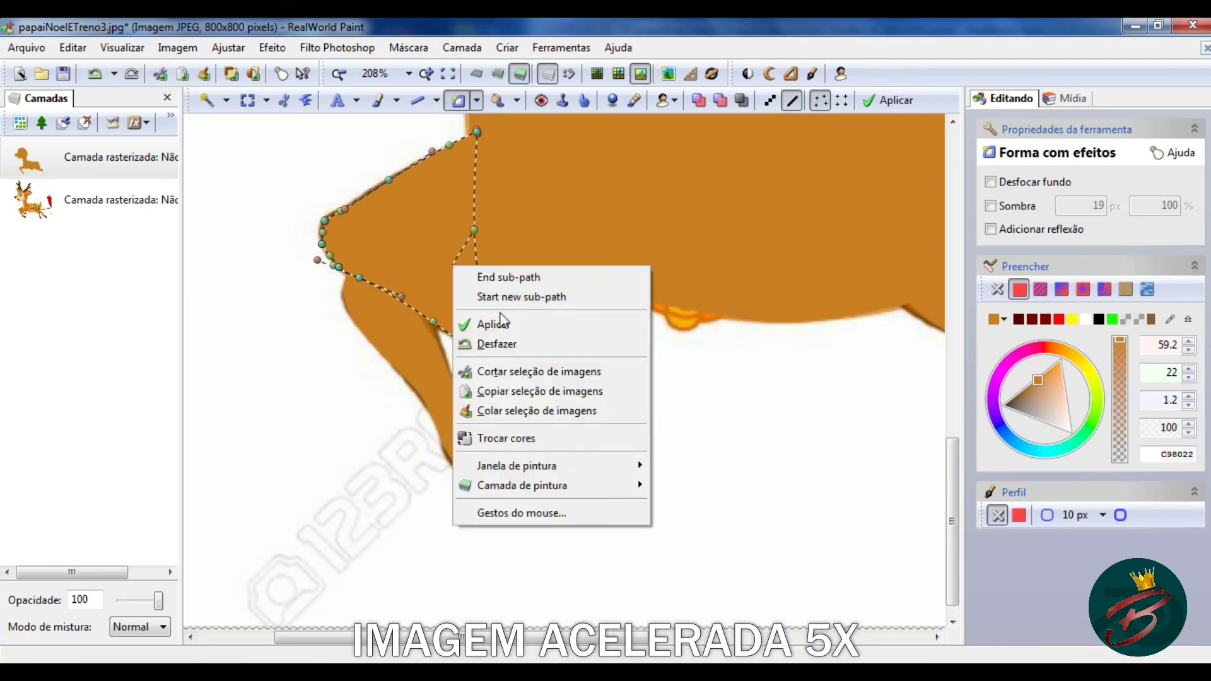
click(495, 316)
Cover the other hind leg and the front lower leg with brown shapes, leaving hooves visible
scroll(568, 379, up, 3)
click(596, 362)
click(682, 455)
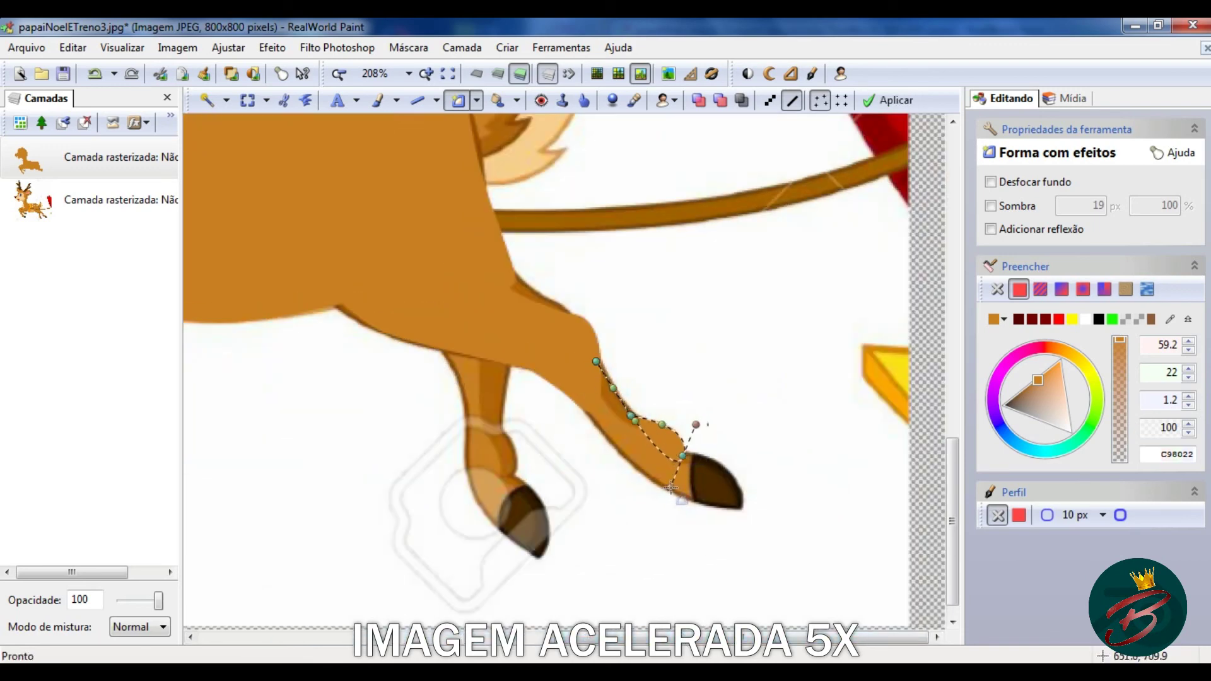
click(694, 498)
click(562, 351)
click(583, 409)
right_click(585, 389)
key(Escape)
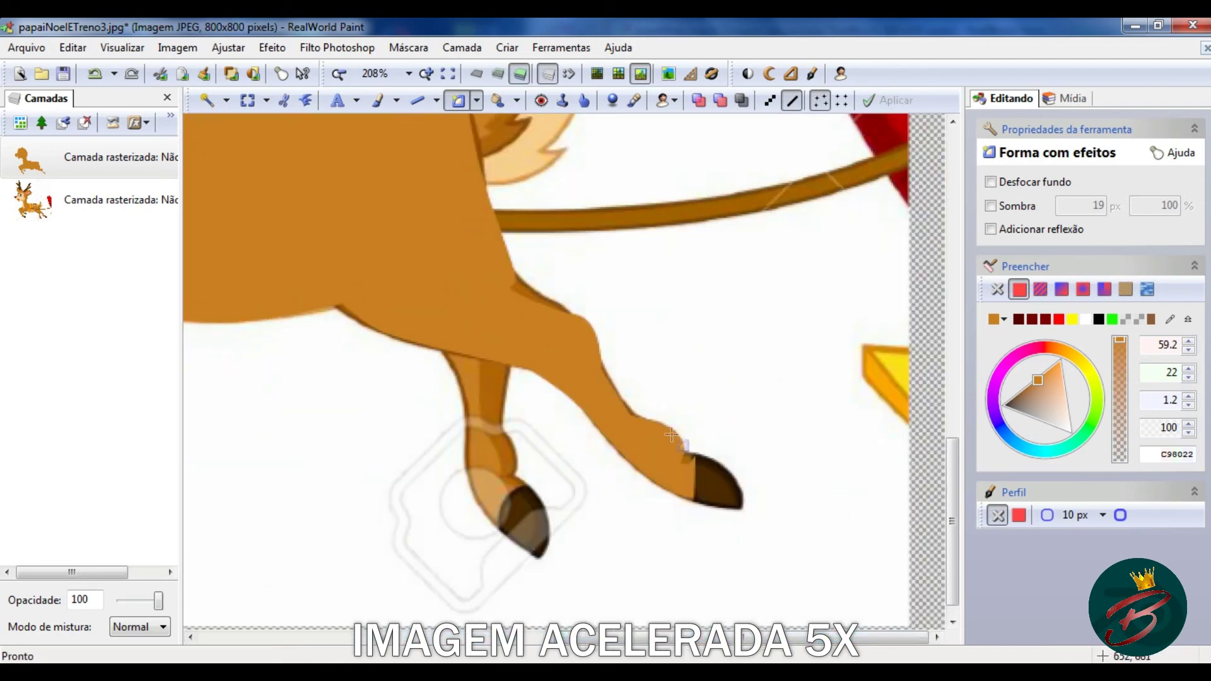
scroll(479, 410, up, 3)
scroll(480, 410, up, 2)
right_click(460, 385)
click(516, 445)
scroll(505, 332, down, 5)
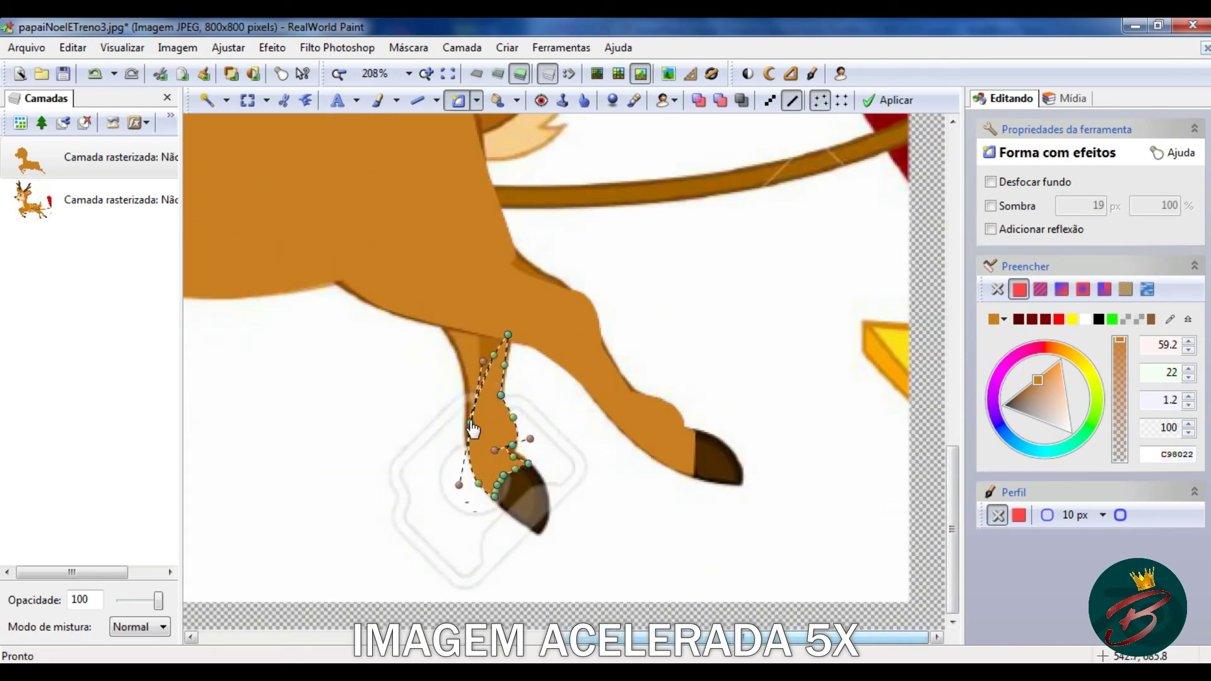
key(Return)
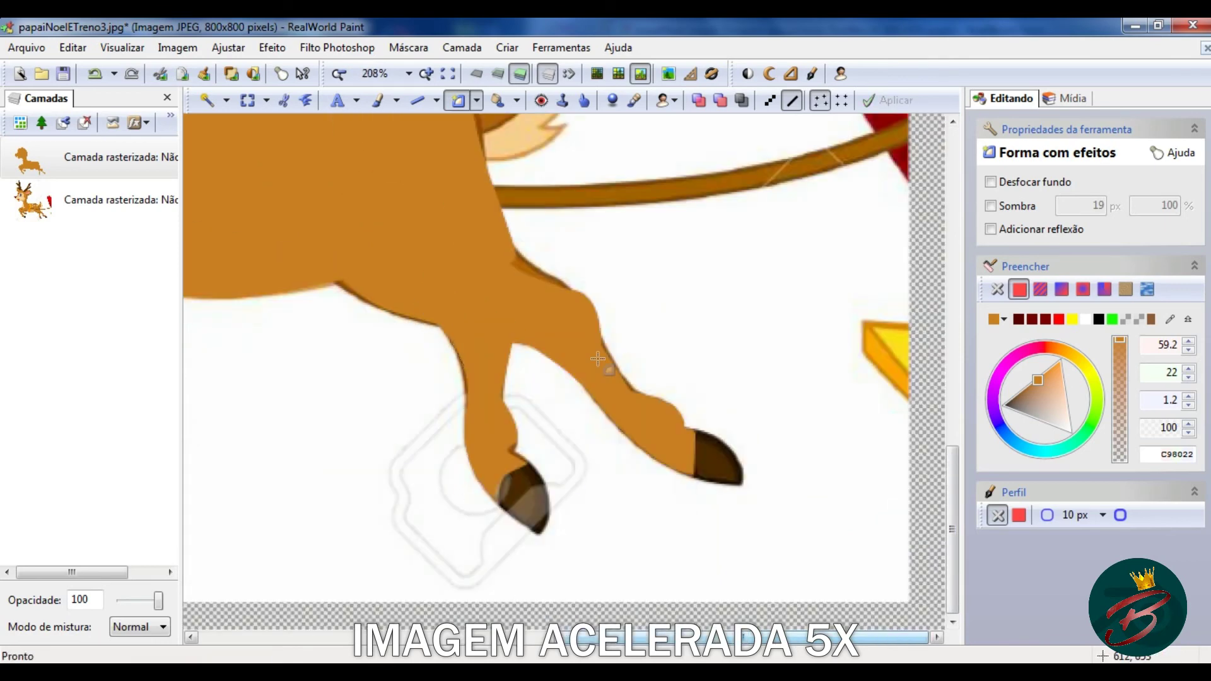
scroll(602, 353, down, 2)
scroll(589, 352, down, 2)
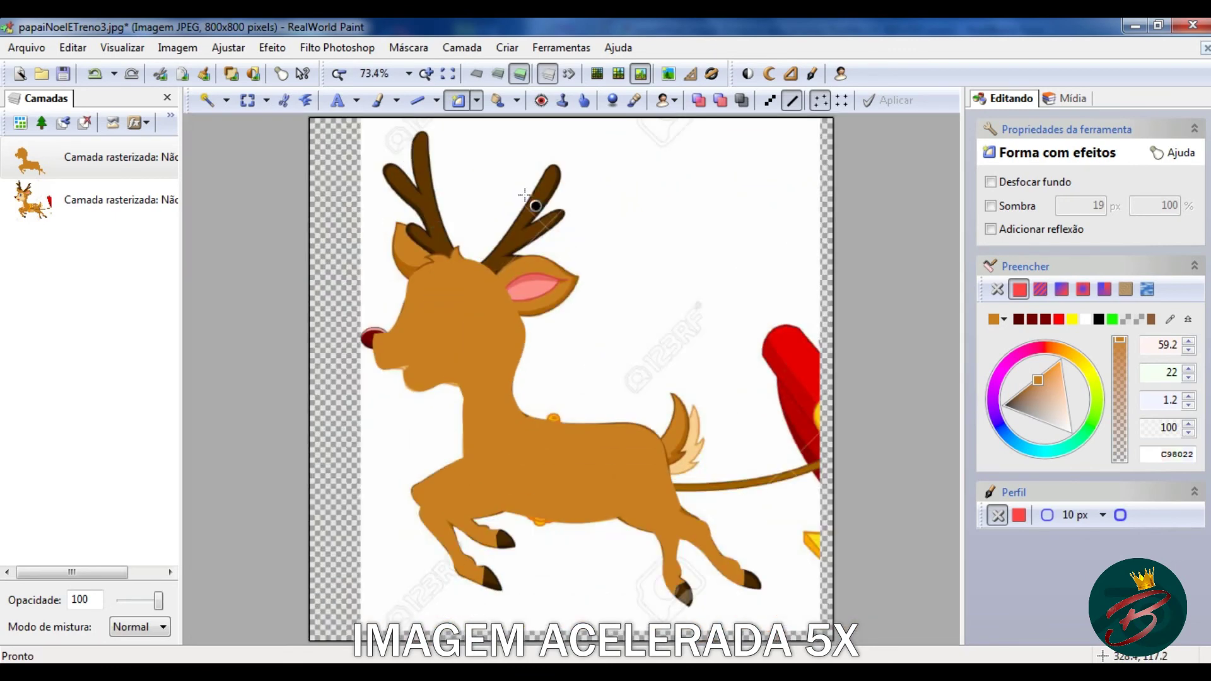
Outline the first ear with a curved brown shape and apply it
scroll(561, 271, up, 4)
click(346, 348)
click(501, 297)
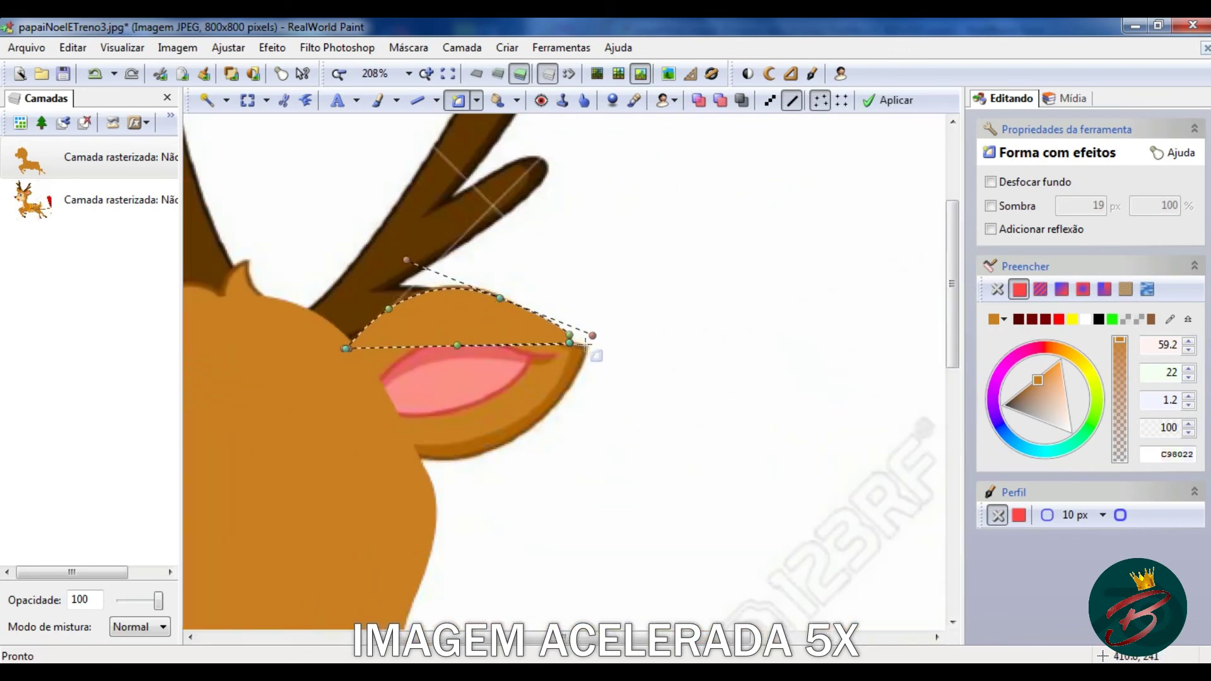
drag(585, 345, 602, 372)
click(416, 451)
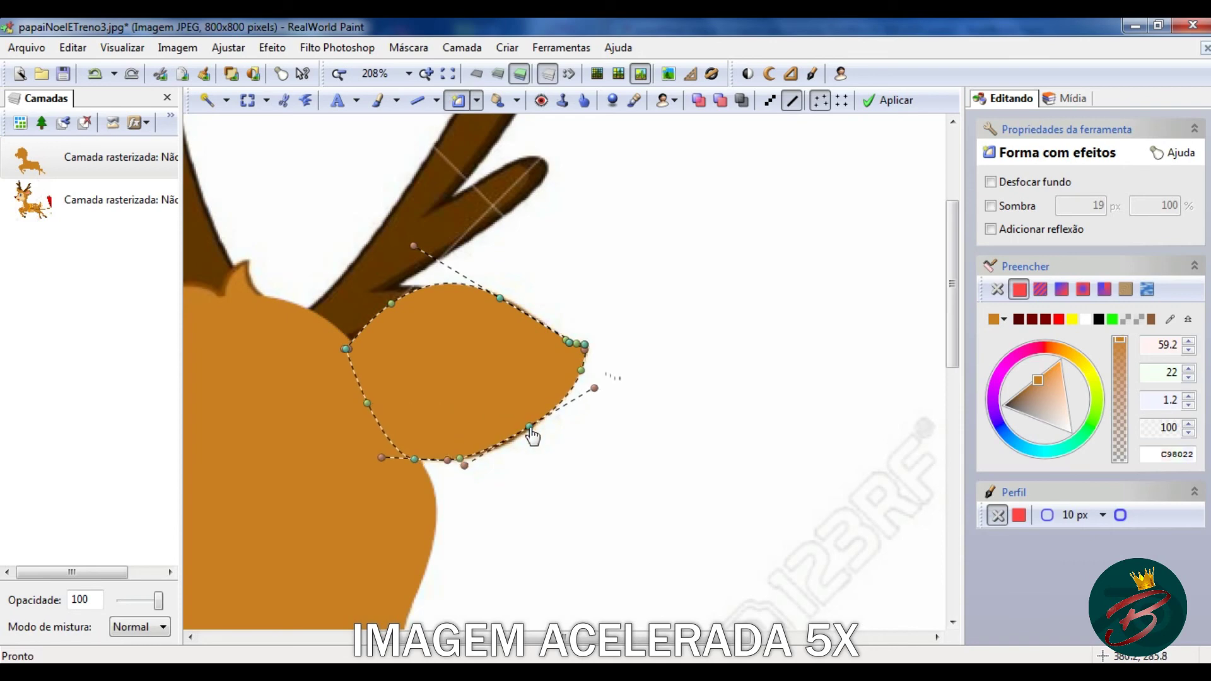
key(Return)
Outline the second ear, bending the curve to fit, and apply it
scroll(533, 378, left, 5)
click(470, 355)
click(485, 283)
click(450, 251)
drag(454, 251, 496, 193)
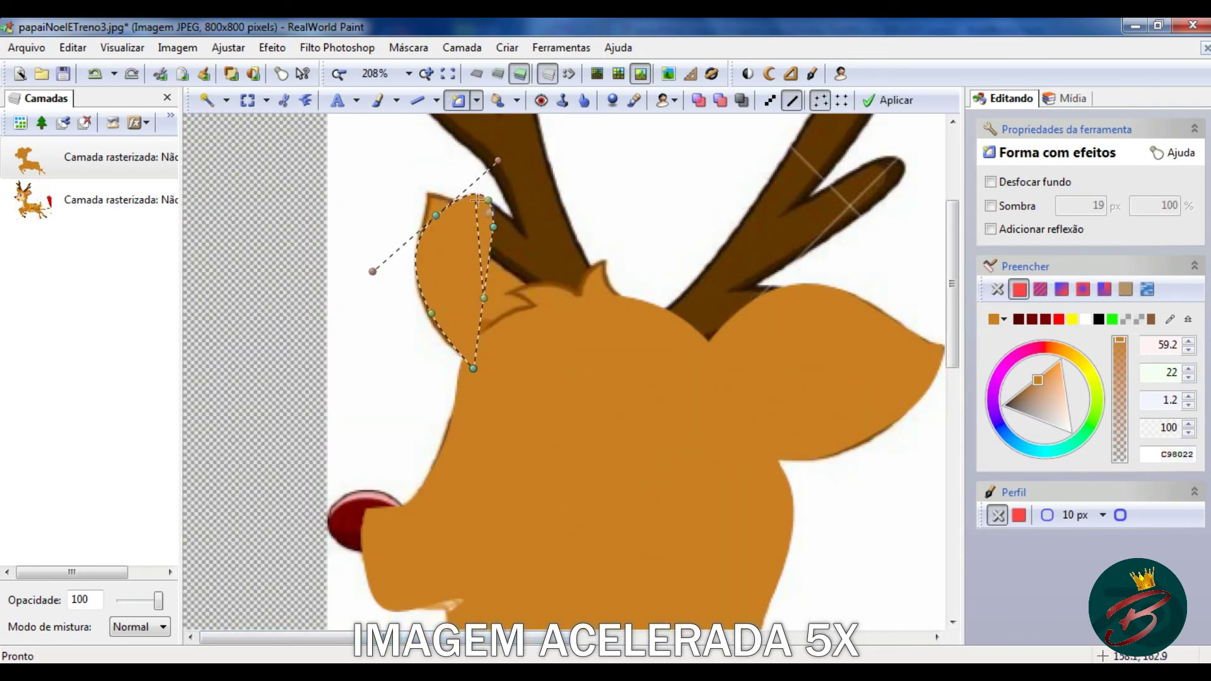
key(Return)
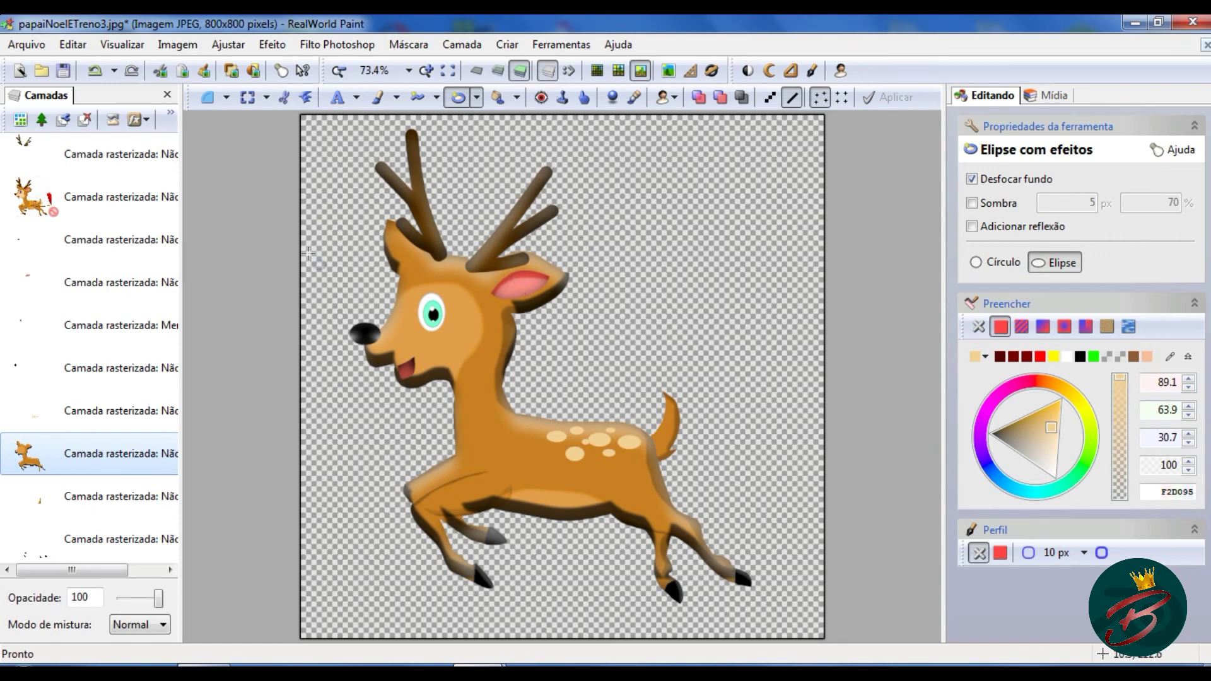
click(101, 197)
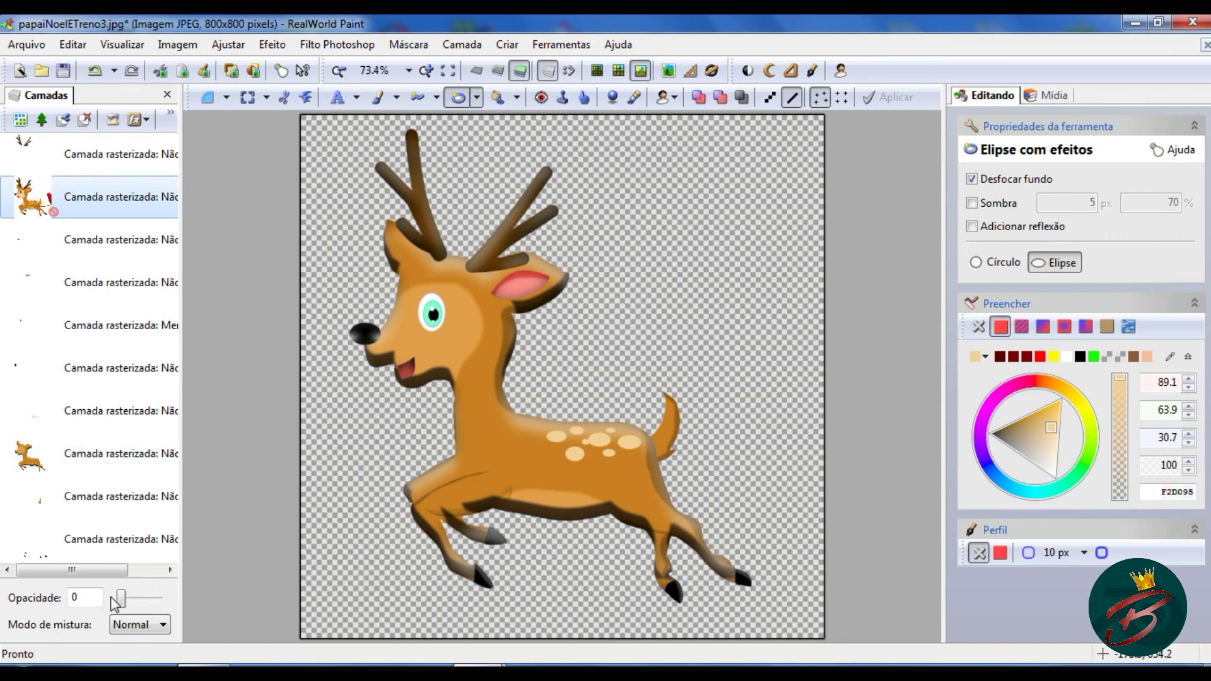
mouse_move(120, 598)
mouse_down()
mouse_move(170, 598)
mouse_move(120, 598)
mouse_up()
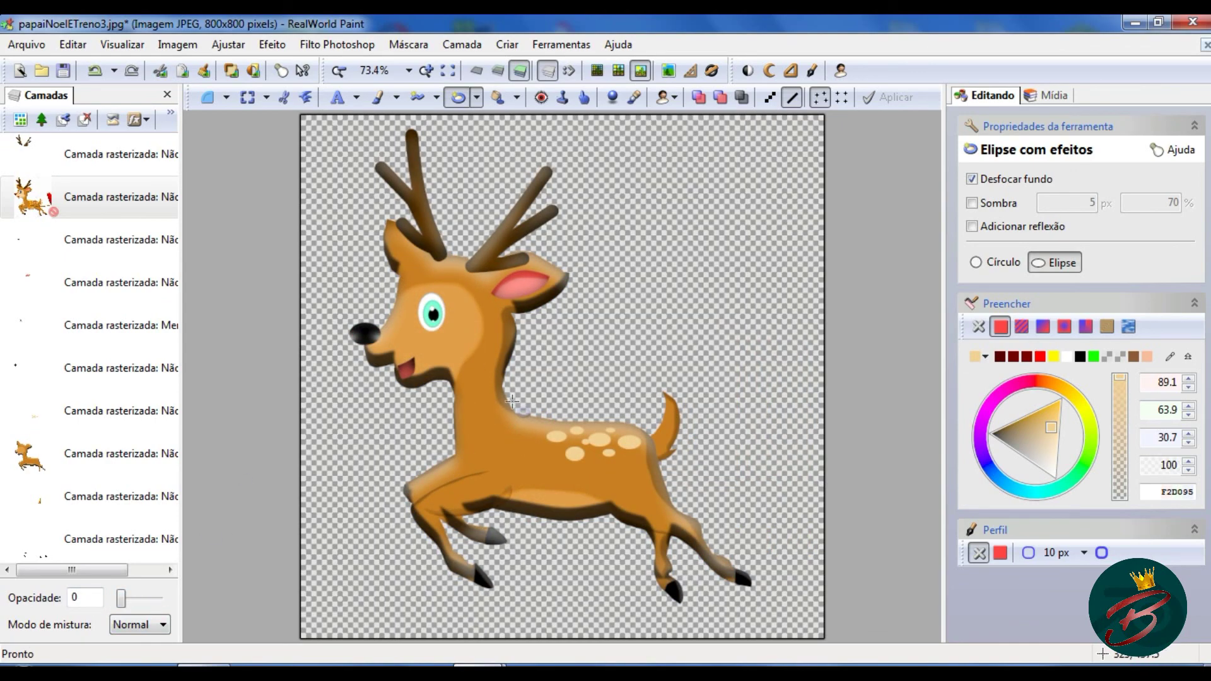